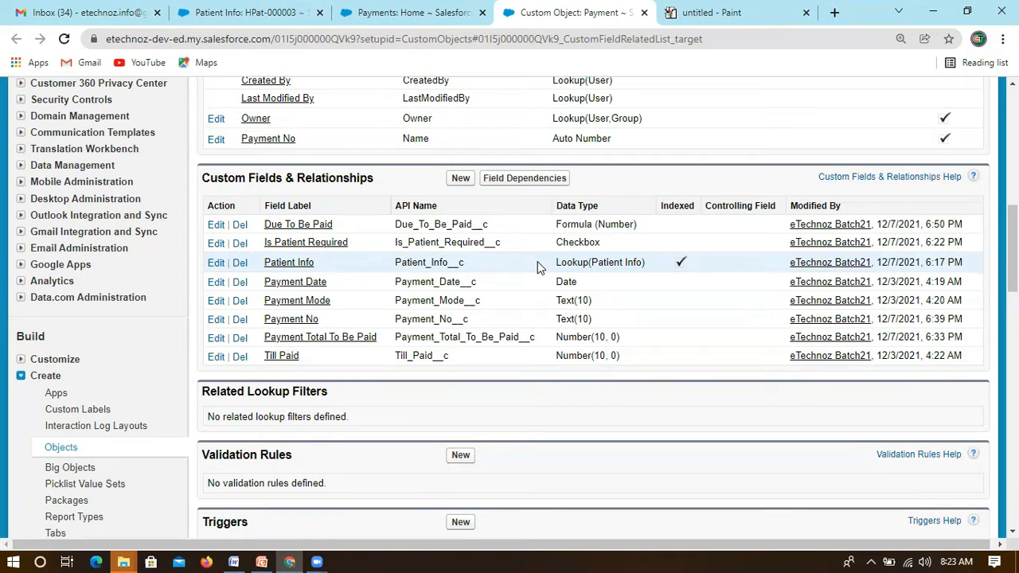
- Examine the data type and API name of the Patient Info field among the Payment object's custom fields
{"action": "left_click_drag", "start_coordinate": [647, 265], "coordinate": [550, 266]}
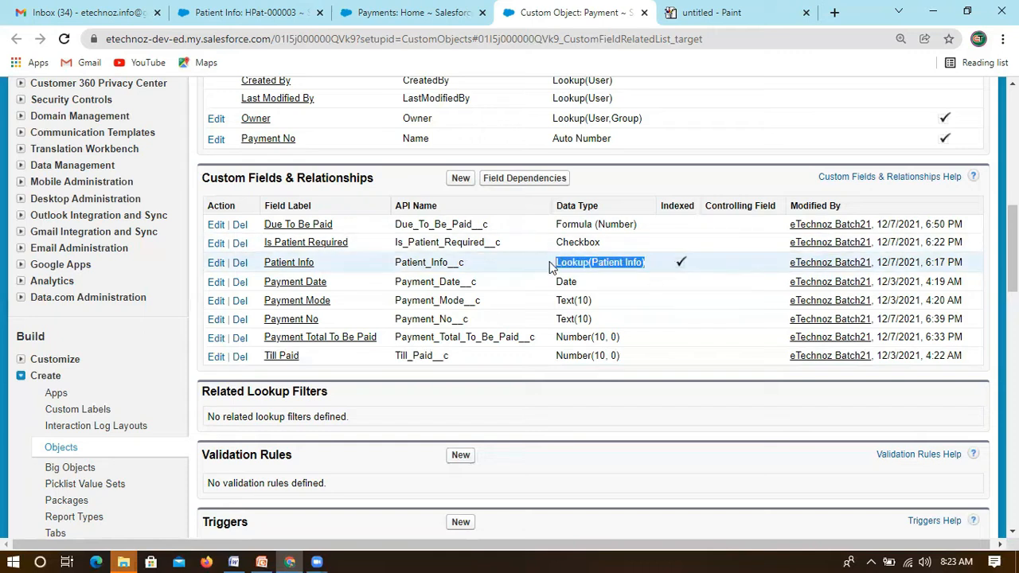
{"action": "left_click", "coordinate": [531, 266]}
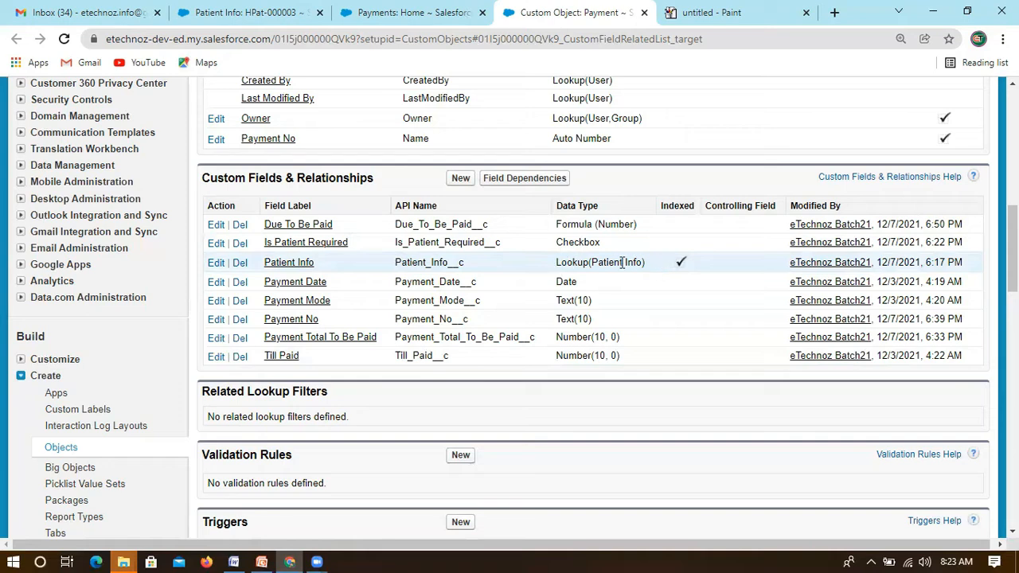
{"action": "left_click_drag", "start_coordinate": [467, 266], "coordinate": [394, 267]}
{"action": "left_click", "coordinate": [473, 268]}
- Open the new custom field form for Payment and read the descriptions of the relationship data types
{"action": "left_click", "coordinate": [462, 179]}
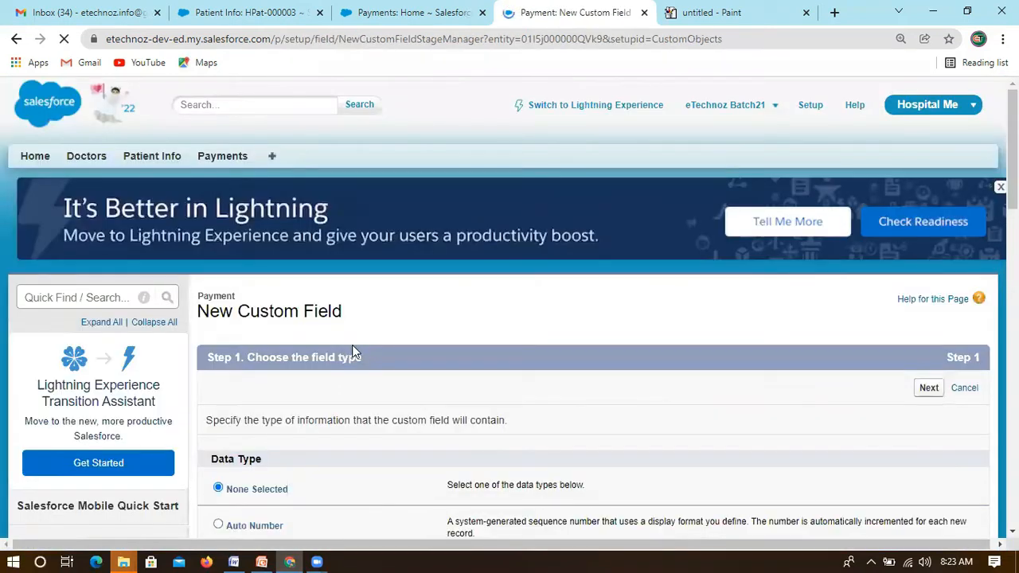
{"action": "scroll", "coordinate": [311, 383], "scroll_direction": "down", "scroll_amount": 2}
{"action": "scroll", "coordinate": [311, 383], "scroll_direction": "down", "scroll_amount": 3}
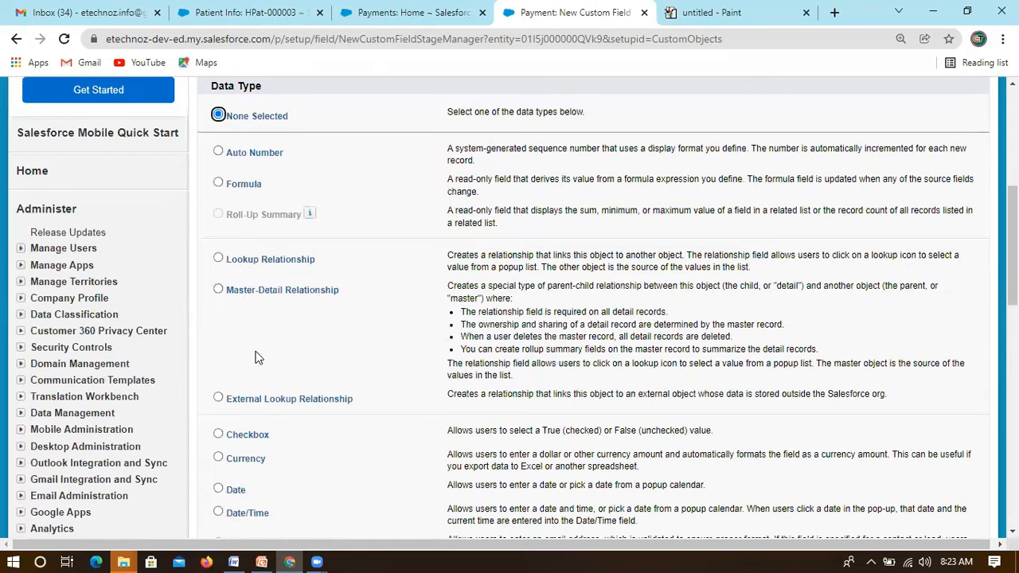
{"action": "scroll", "coordinate": [273, 279], "scroll_direction": "down", "scroll_amount": 1}
{"action": "scroll", "coordinate": [341, 250], "scroll_direction": "up", "scroll_amount": 2}
{"action": "scroll", "coordinate": [343, 318], "scroll_direction": "down", "scroll_amount": 1}
{"action": "scroll", "coordinate": [343, 344], "scroll_direction": "down", "scroll_amount": 1}
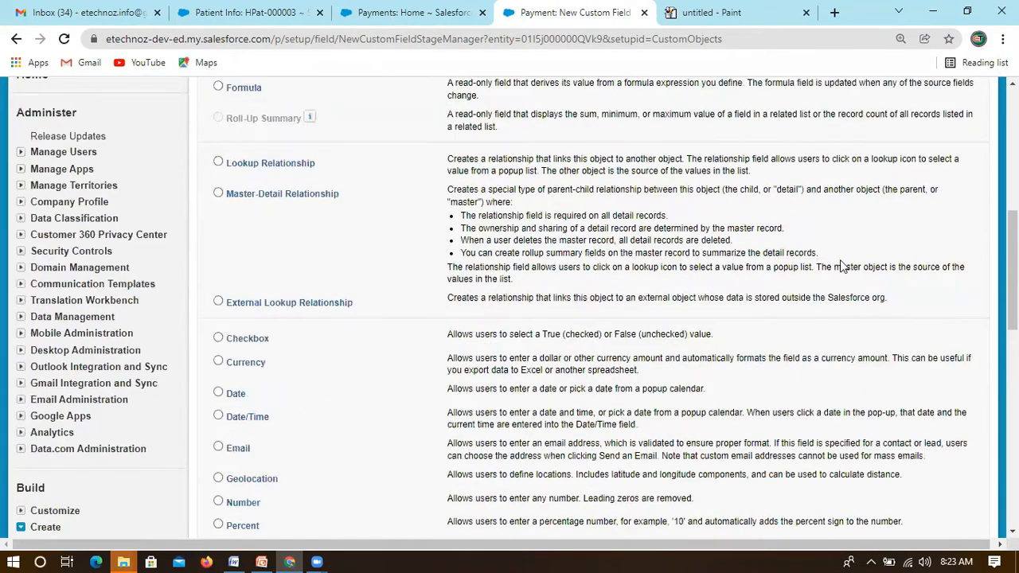
{"action": "scroll", "coordinate": [898, 321], "scroll_direction": "up", "scroll_amount": 5}
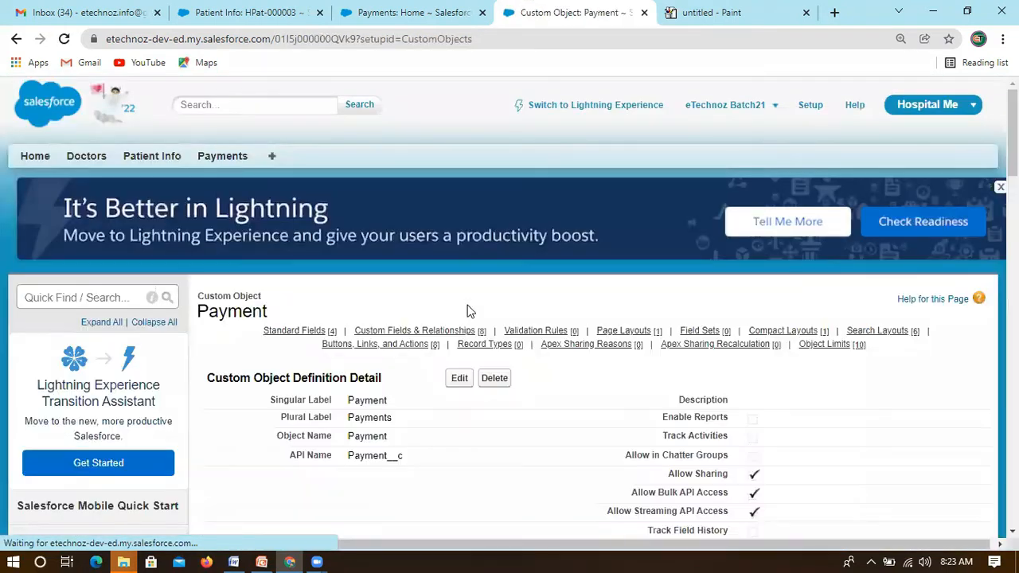
- Go back to the Payment object's custom fields and check the data type of the Patient Info field
{"action": "scroll", "coordinate": [382, 385], "scroll_direction": "down", "scroll_amount": 6}
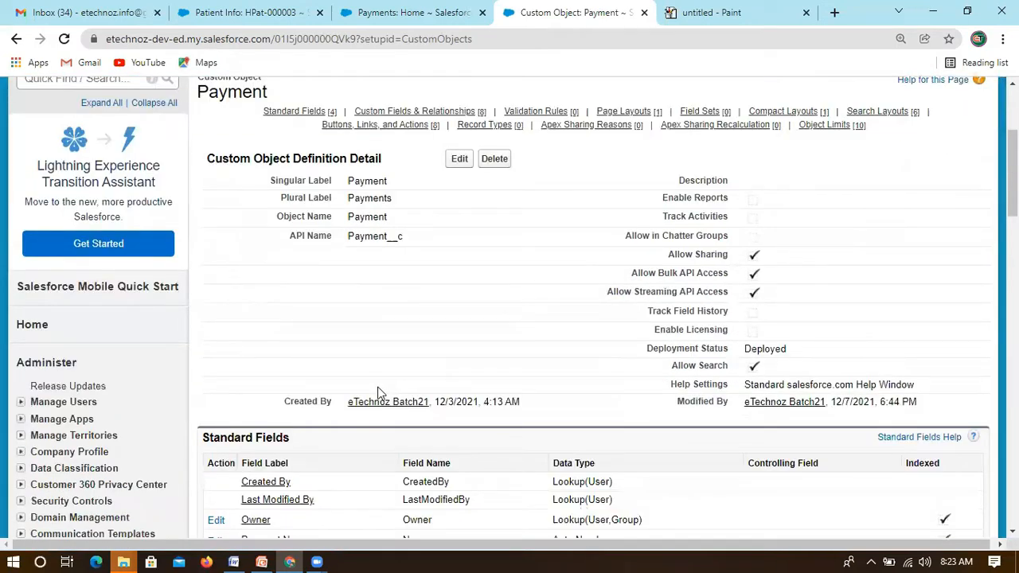
{"action": "scroll", "coordinate": [364, 282], "scroll_direction": "down", "scroll_amount": 1}
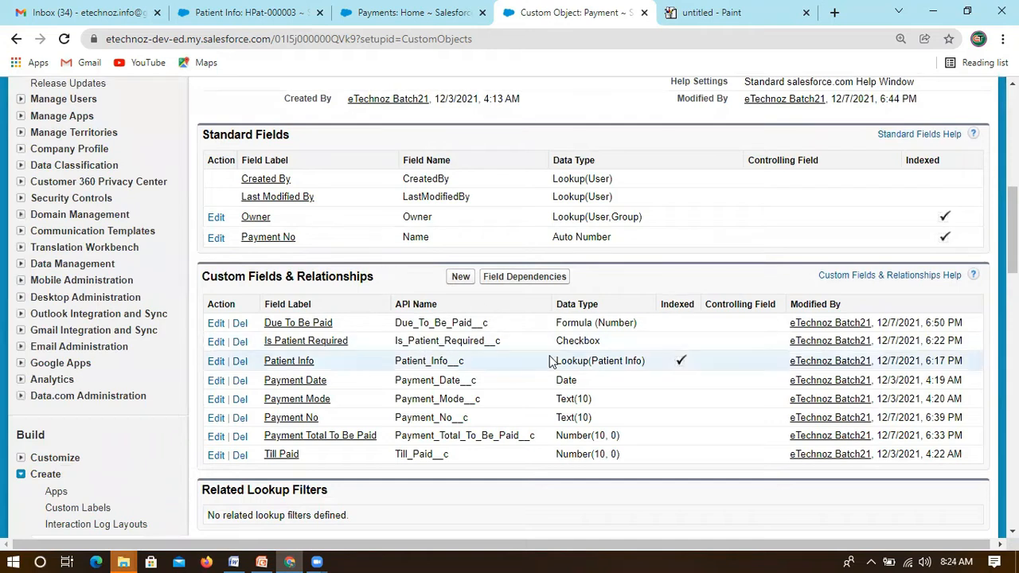
{"action": "left_click_drag", "start_coordinate": [549, 361], "coordinate": [643, 363]}
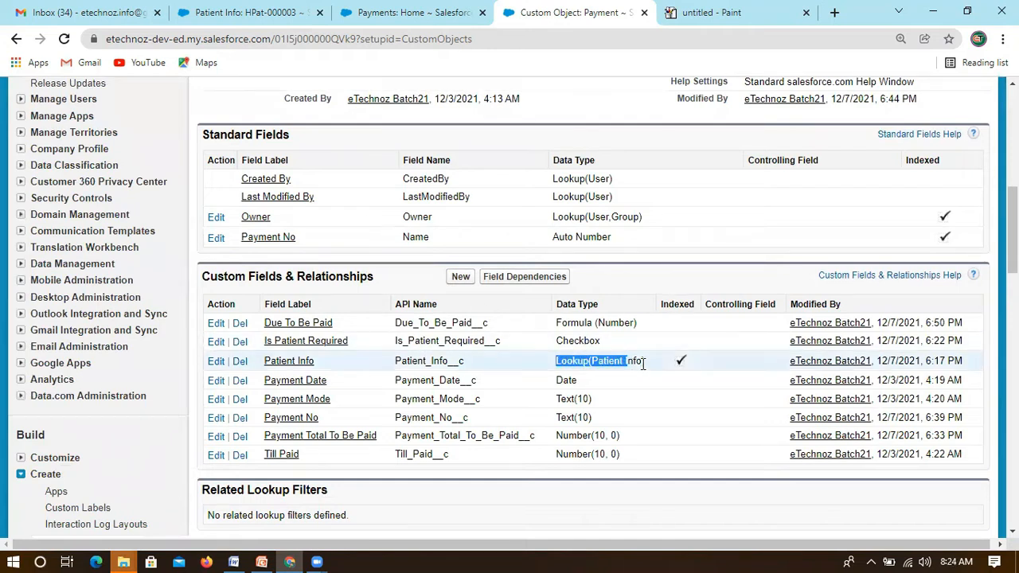
- Start a new custom field on the Payment object and choose Master-Detail Relationship as its data type
{"action": "left_click", "coordinate": [453, 282]}
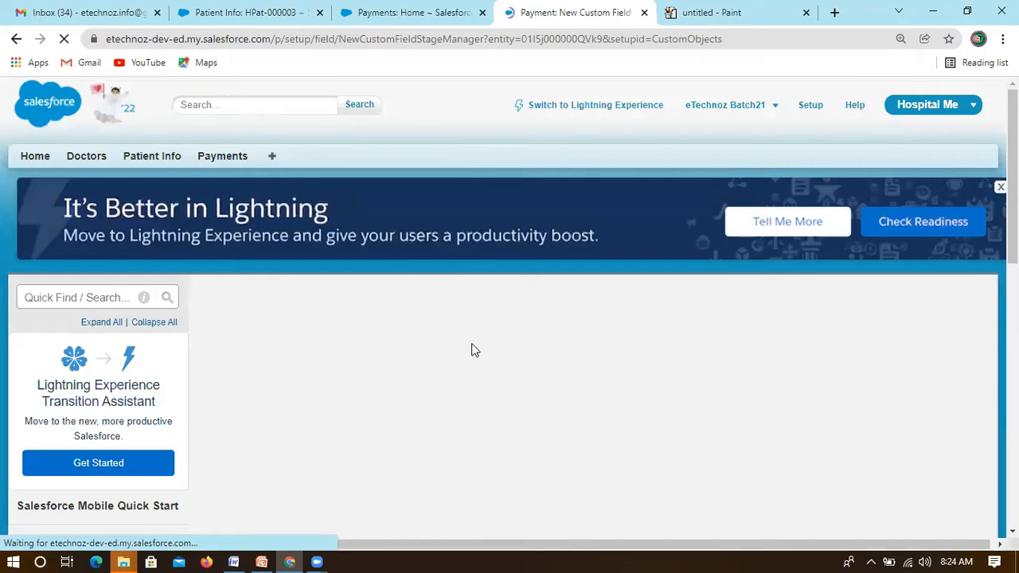
{"action": "scroll", "coordinate": [327, 363], "scroll_direction": "down", "scroll_amount": 3}
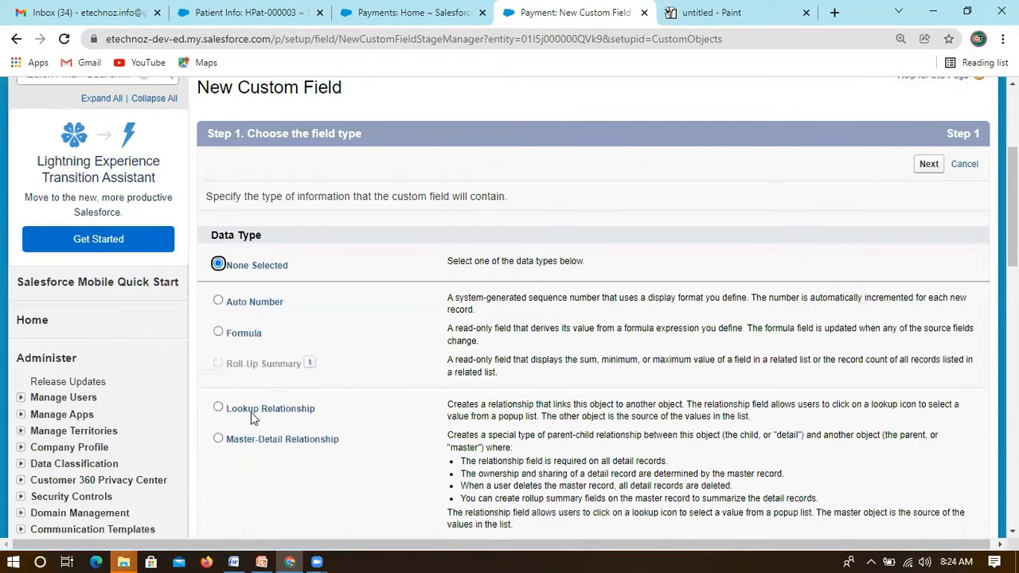
{"action": "left_click", "coordinate": [246, 443]}
{"action": "scroll", "coordinate": [296, 316], "scroll_direction": "down", "scroll_amount": 2}
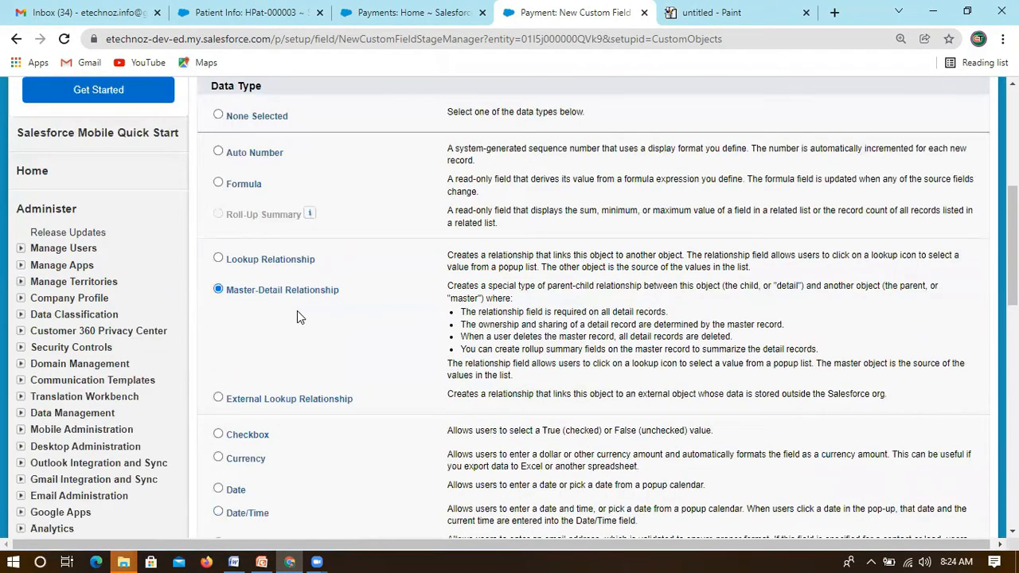
{"action": "scroll", "coordinate": [297, 317], "scroll_direction": "up", "scroll_amount": 4}
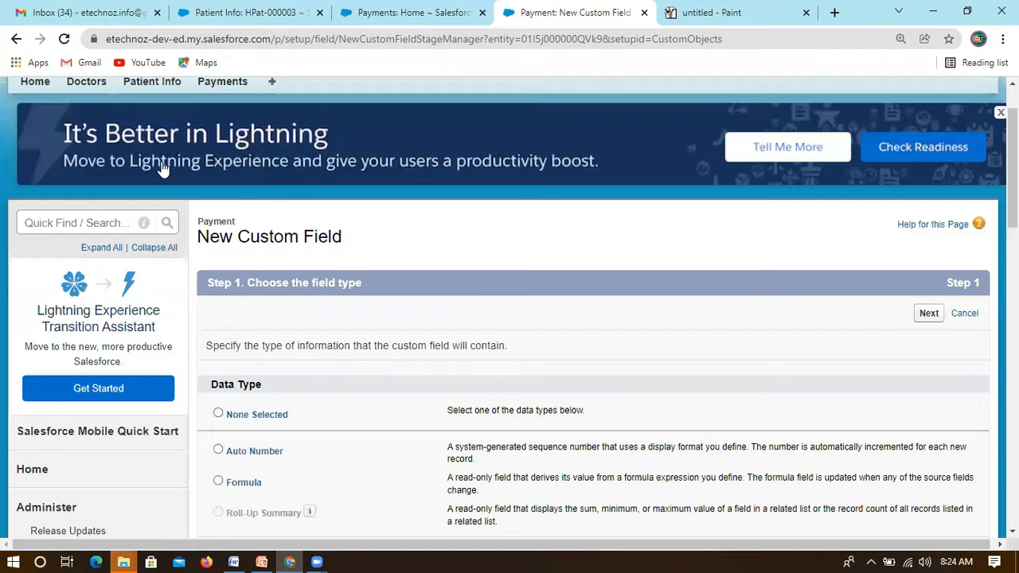
{"action": "scroll", "coordinate": [162, 169], "scroll_direction": "up", "scroll_amount": 1}
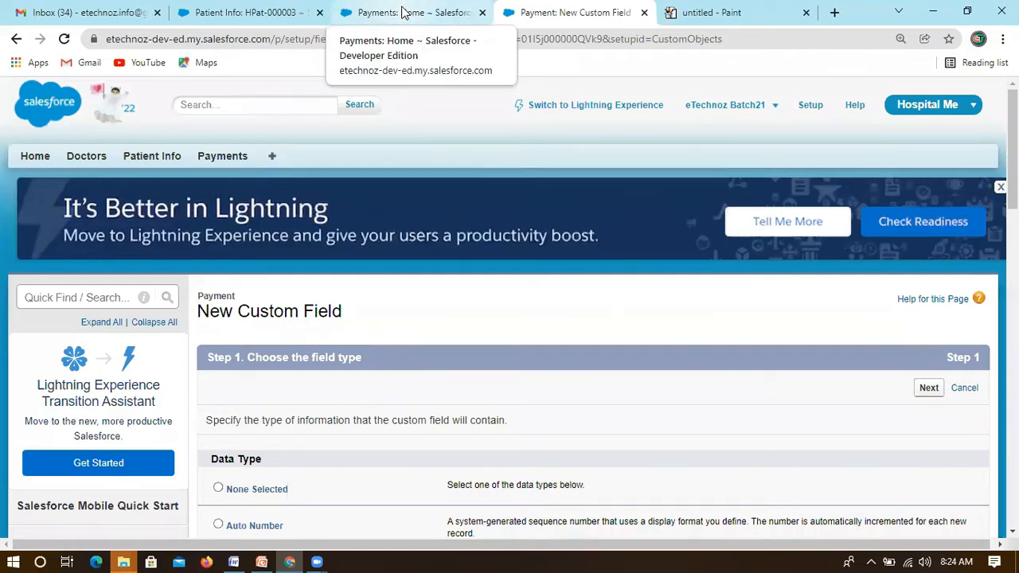
{"action": "scroll", "coordinate": [354, 422], "scroll_direction": "down", "scroll_amount": 2}
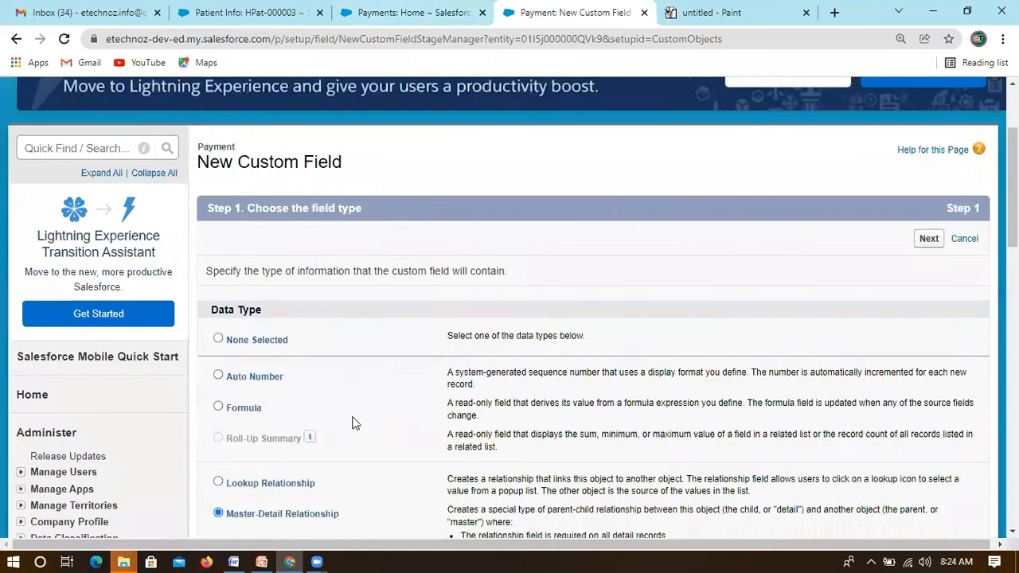
- Review the existing payment records on the Payments home page against the new custom field form
{"action": "left_click", "coordinate": [394, 10]}
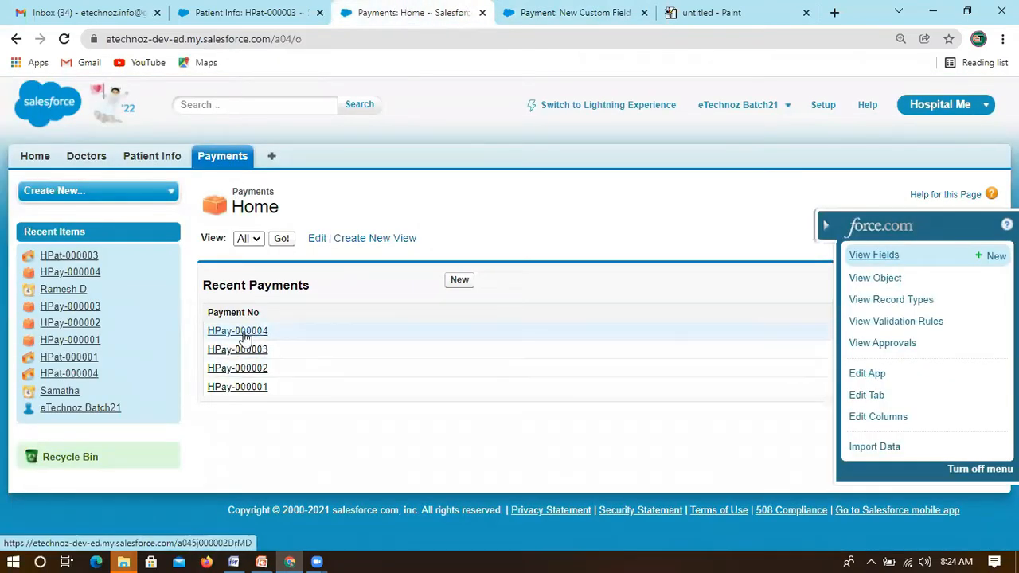
{"action": "left_click_drag", "start_coordinate": [282, 395], "coordinate": [201, 330]}
{"action": "left_click_drag", "start_coordinate": [290, 391], "coordinate": [203, 330]}
{"action": "left_click", "coordinate": [276, 396]}
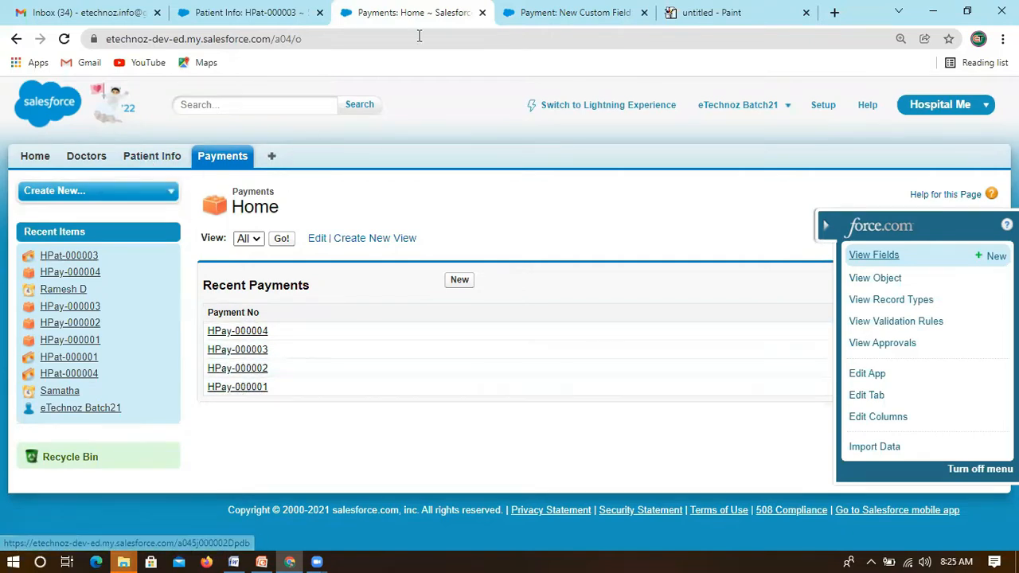
{"action": "left_click", "coordinate": [577, 16]}
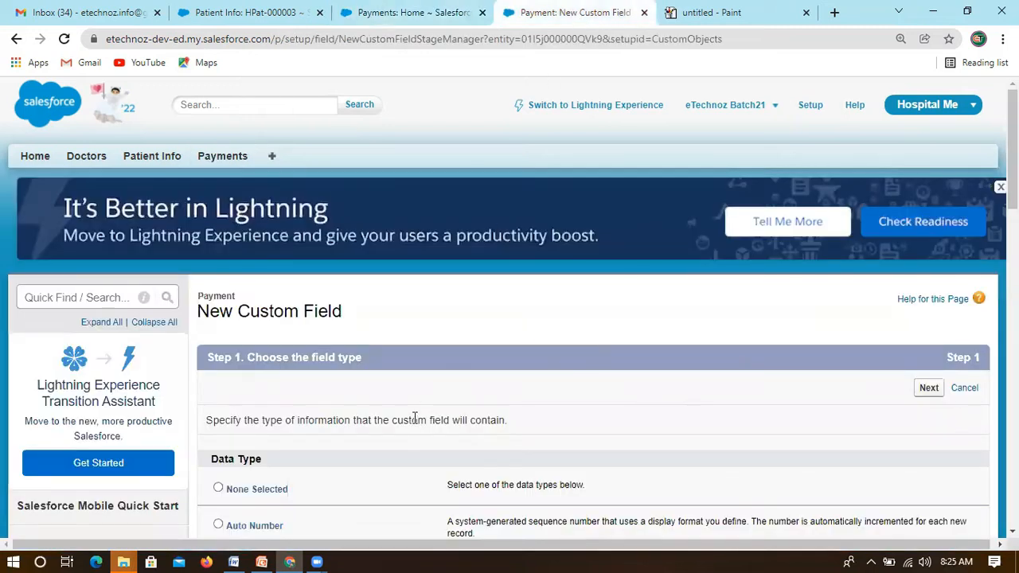
{"action": "left_click", "coordinate": [387, 13]}
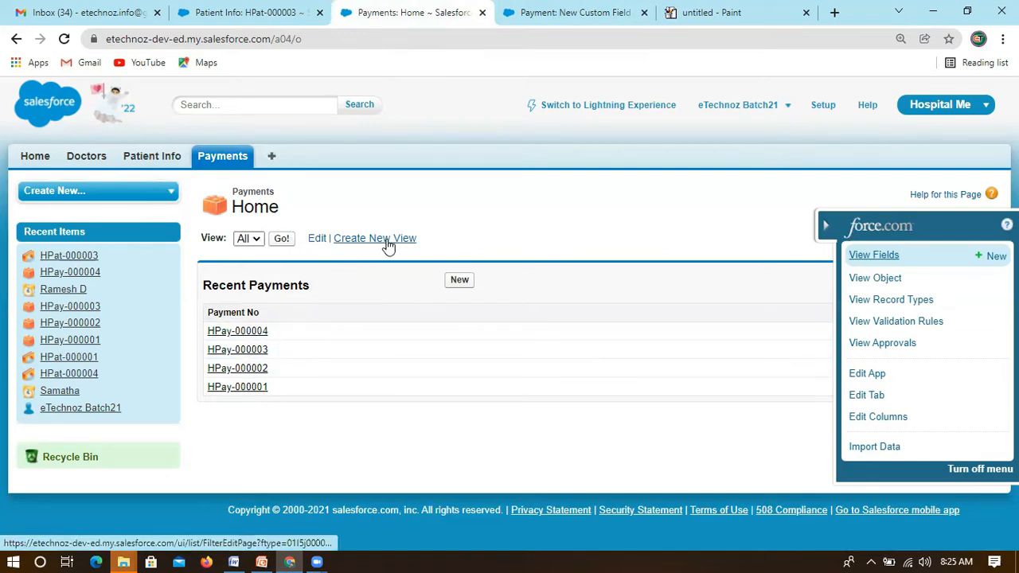
- Open the All list view of Payments for editing and add Patient Info to its displayed fields
{"action": "left_click", "coordinate": [282, 239]}
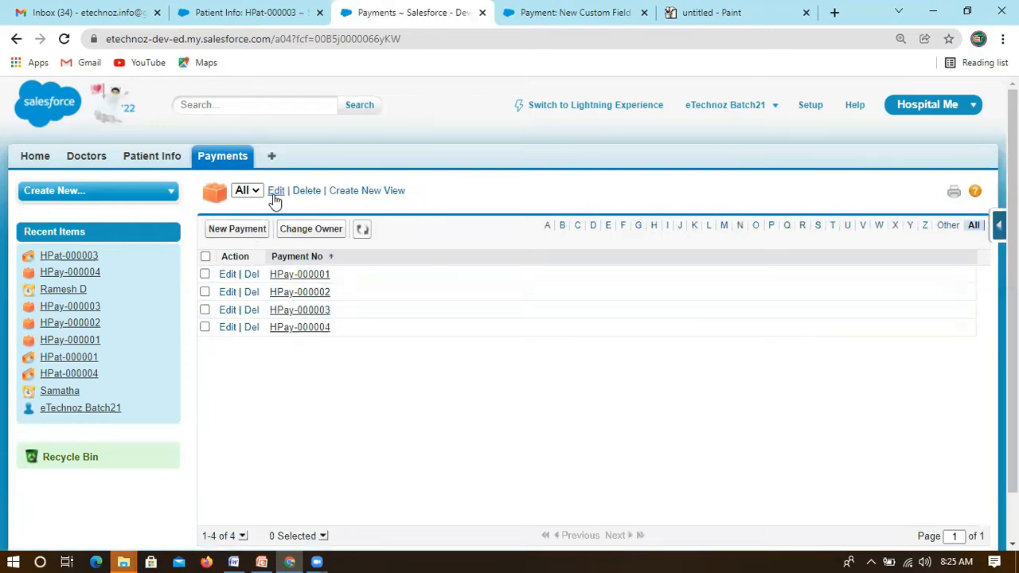
{"action": "left_click", "coordinate": [275, 192]}
{"action": "scroll", "coordinate": [333, 334], "scroll_direction": "down", "scroll_amount": 7}
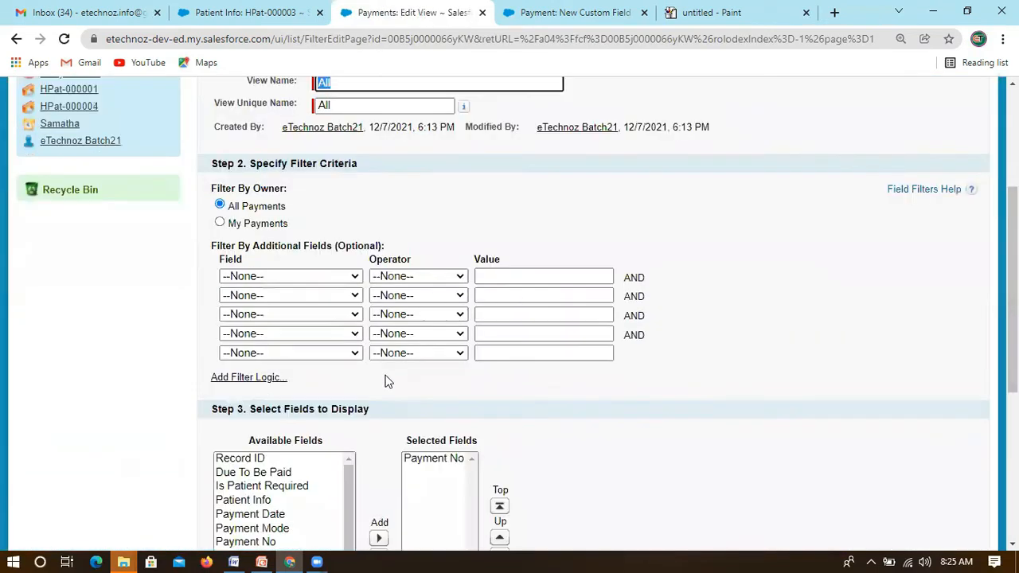
{"action": "scroll", "coordinate": [370, 334], "scroll_direction": "up", "scroll_amount": 2}
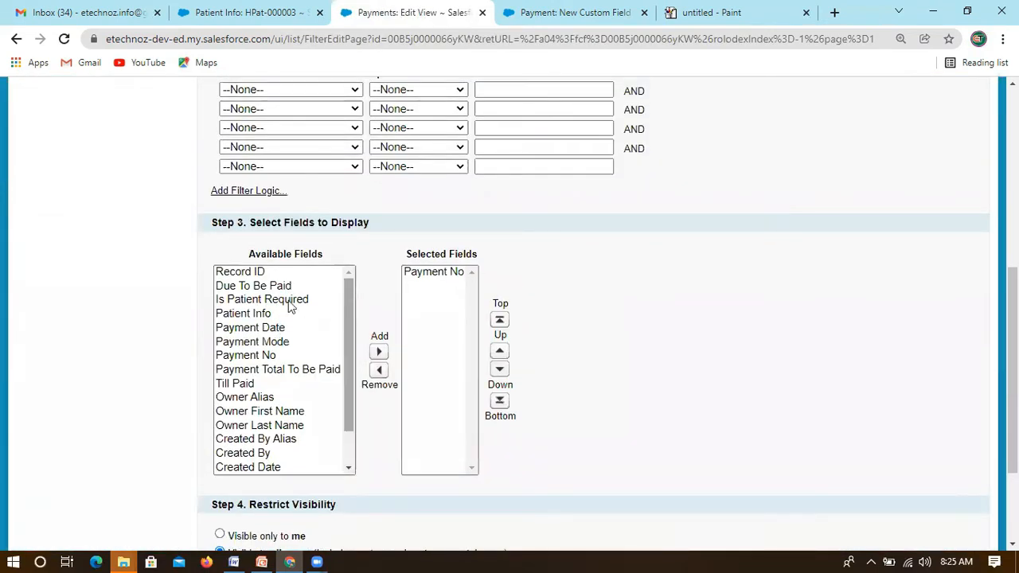
{"action": "left_click", "coordinate": [256, 357]}
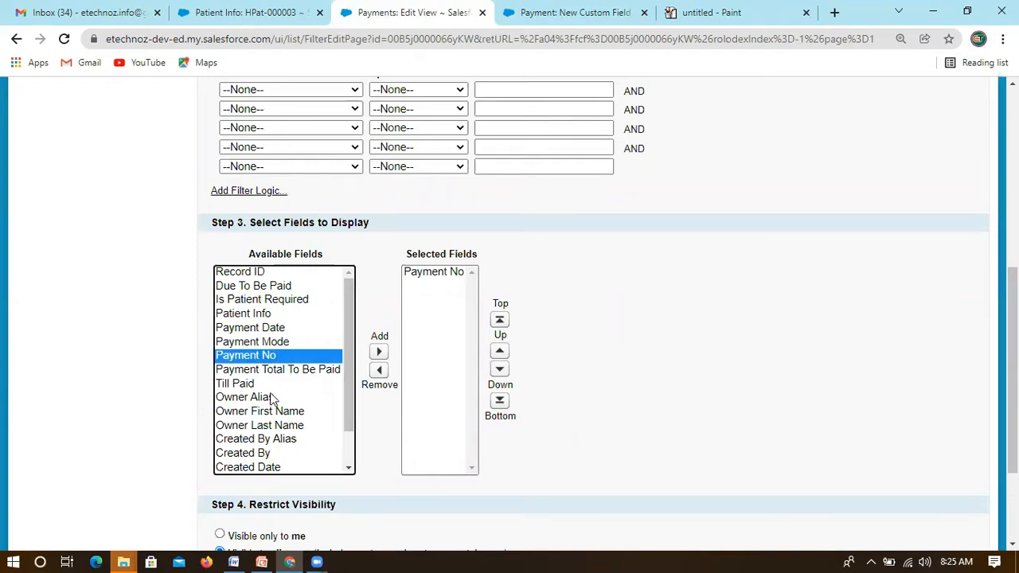
{"action": "scroll", "coordinate": [270, 398], "scroll_direction": "down", "scroll_amount": 4}
{"action": "scroll", "coordinate": [263, 378], "scroll_direction": "up", "scroll_amount": 4}
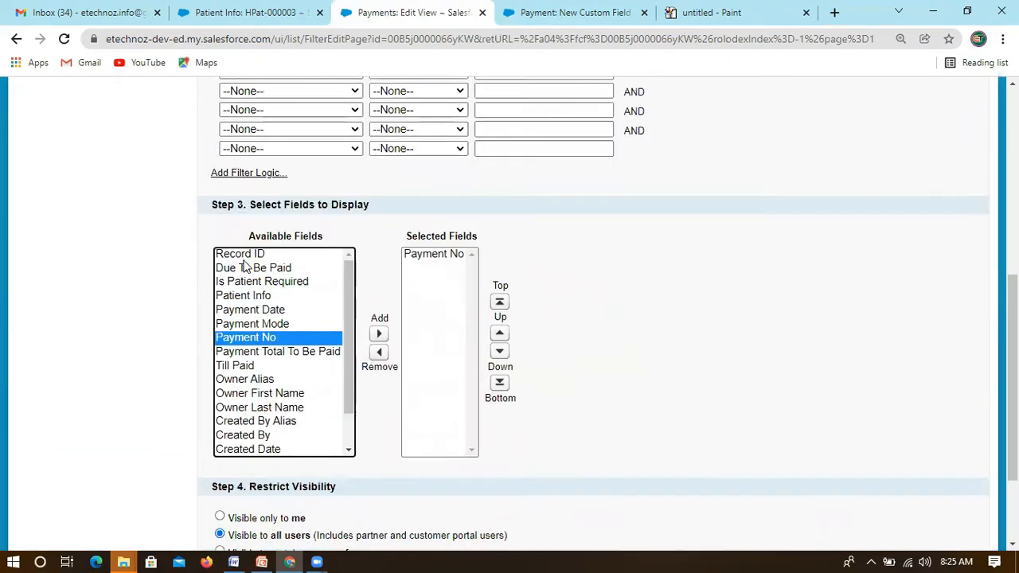
{"action": "left_click", "coordinate": [256, 313]}
{"action": "left_click", "coordinate": [379, 351]}
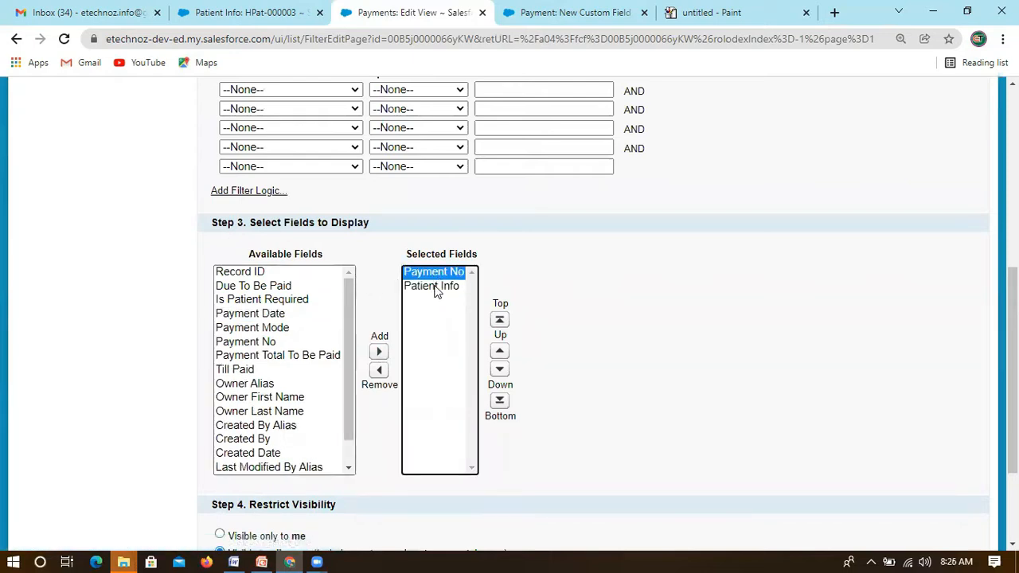
{"action": "left_click", "coordinate": [431, 286]}
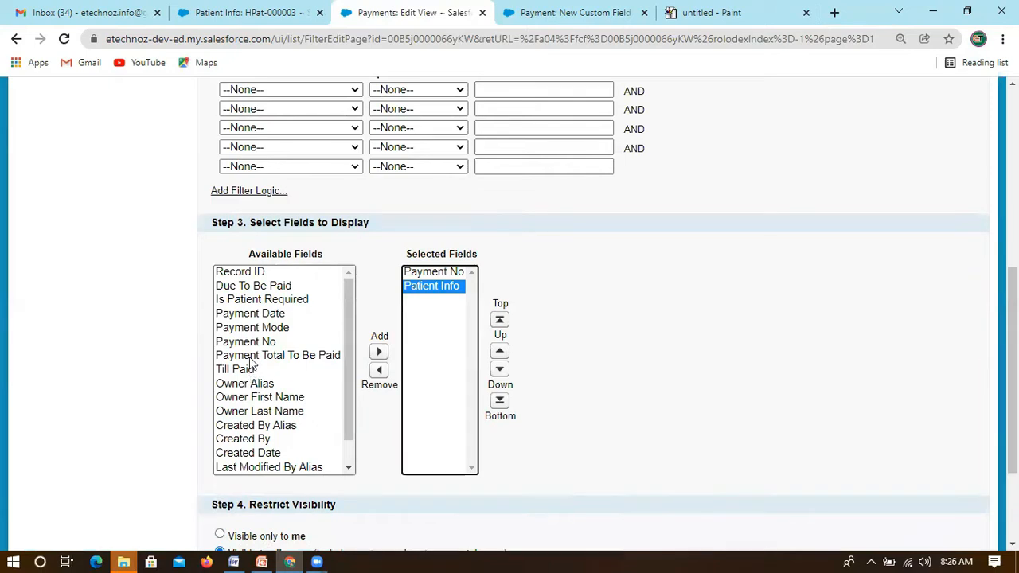
- Add Is Patient Required, Payment Mode and the available Payment No field to the view's displayed fields
{"action": "scroll", "coordinate": [249, 312], "scroll_direction": "up", "scroll_amount": 1}
{"action": "scroll", "coordinate": [214, 350], "scroll_direction": "down", "scroll_amount": 1}
{"action": "left_click", "coordinate": [253, 299]}
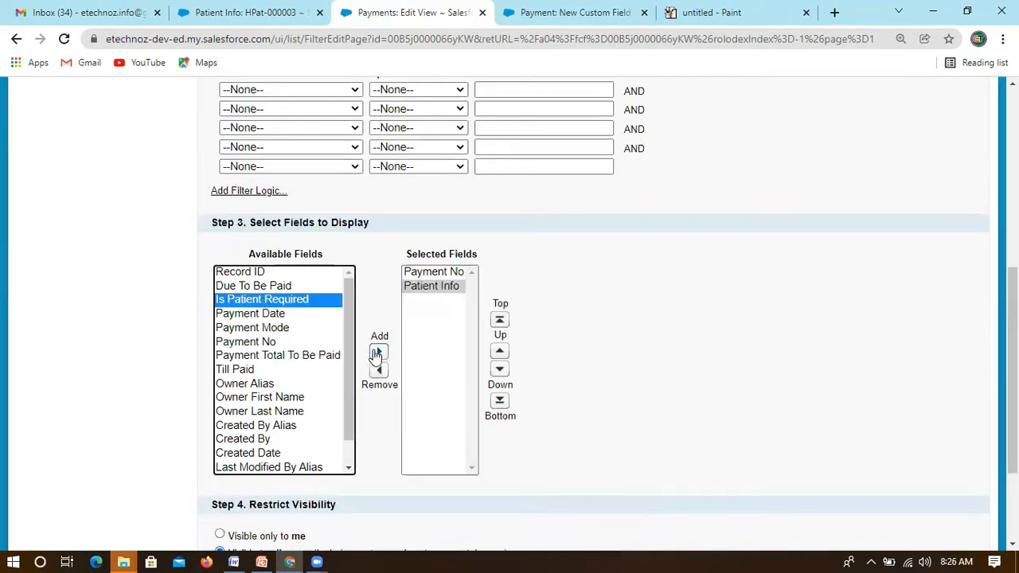
{"action": "left_click", "coordinate": [379, 352]}
{"action": "left_click", "coordinate": [234, 314]}
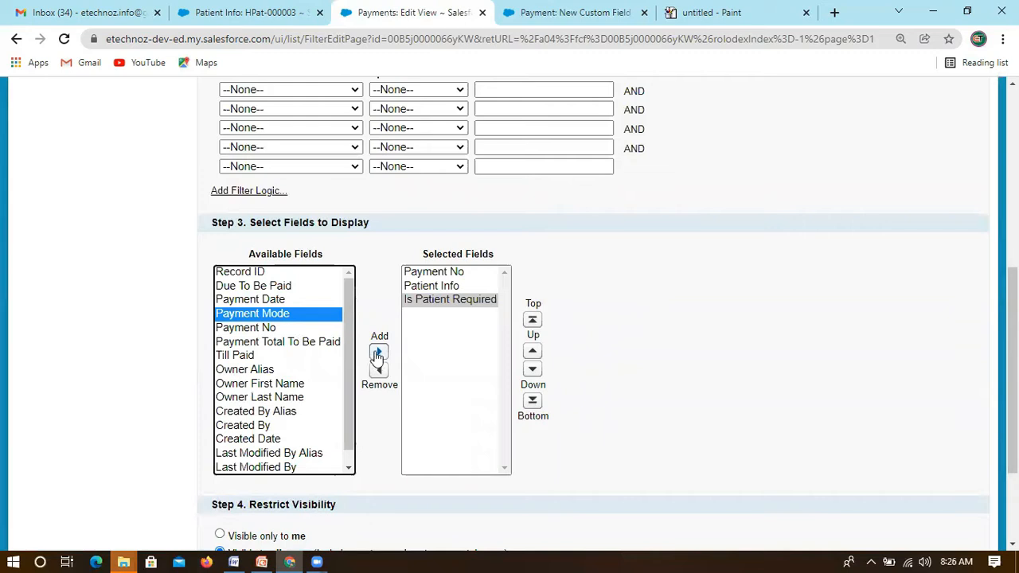
{"action": "left_click", "coordinate": [379, 352]}
{"action": "left_click", "coordinate": [246, 313]}
{"action": "left_click", "coordinate": [379, 352]}
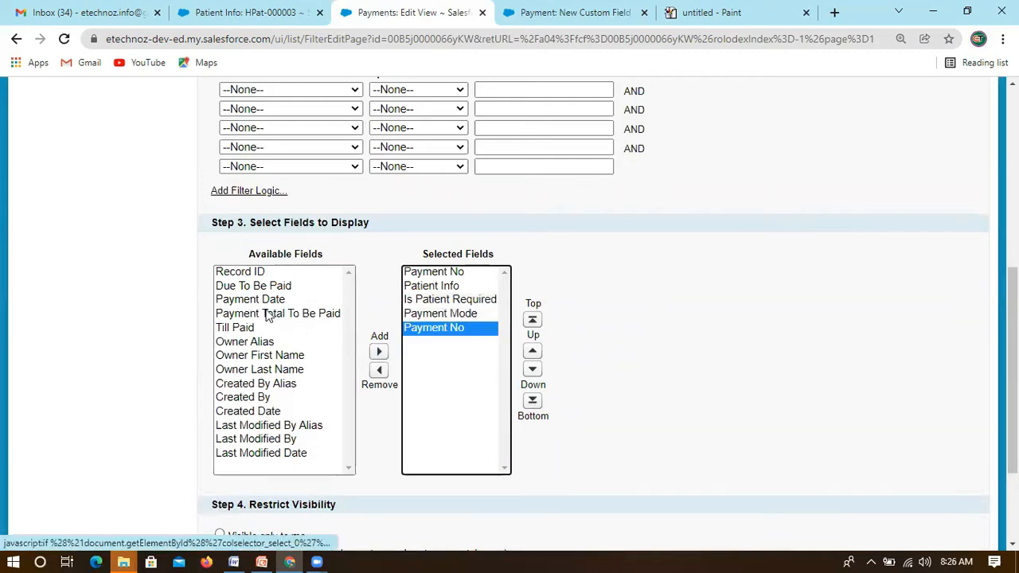
- Add Due To Be Paid to the view's displayed fields and save the All list view
{"action": "left_click", "coordinate": [253, 301]}
{"action": "left_click", "coordinate": [243, 284]}
{"action": "left_click", "coordinate": [243, 302]}
{"action": "left_click", "coordinate": [249, 290]}
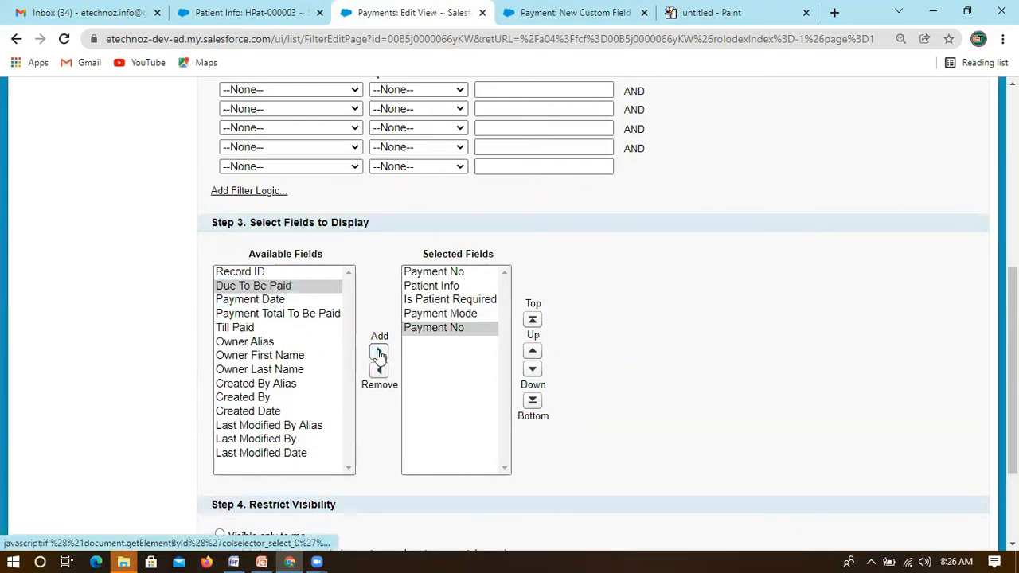
{"action": "left_click", "coordinate": [379, 352]}
{"action": "left_click", "coordinate": [437, 328]}
{"action": "left_click", "coordinate": [434, 313]}
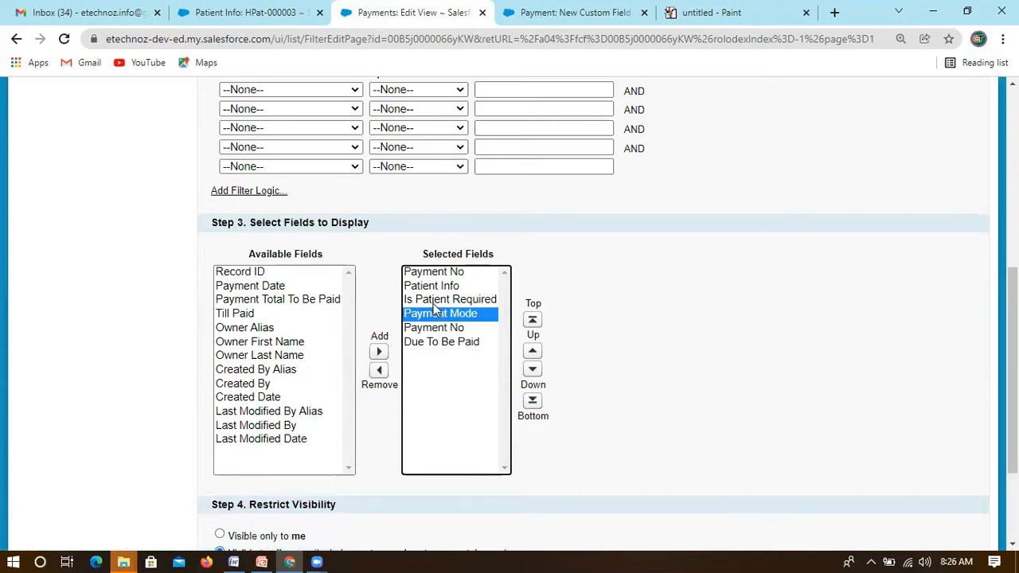
{"action": "left_click", "coordinate": [433, 301]}
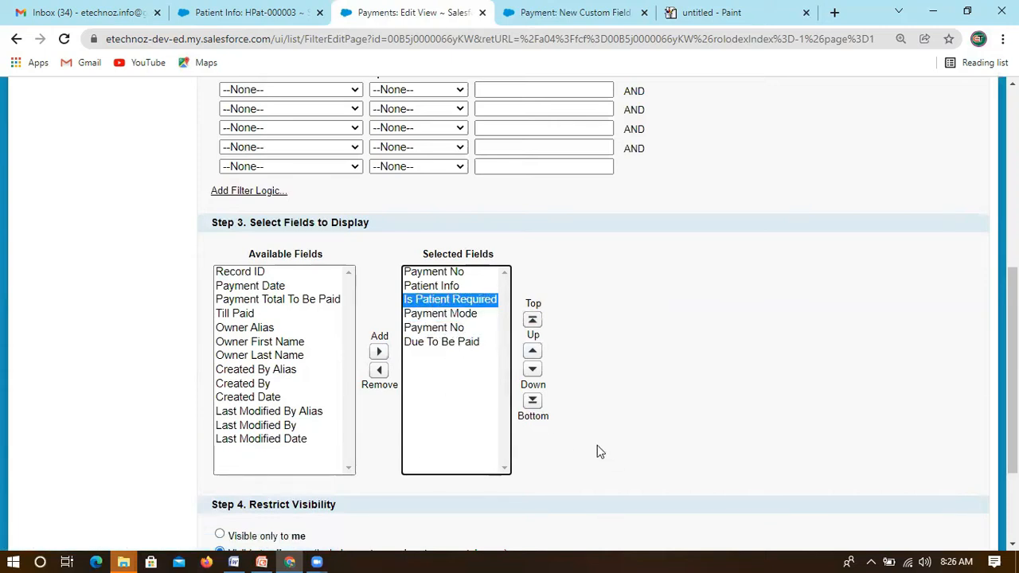
{"action": "scroll", "coordinate": [589, 446], "scroll_direction": "down", "scroll_amount": 2}
{"action": "left_click", "coordinate": [462, 470]}
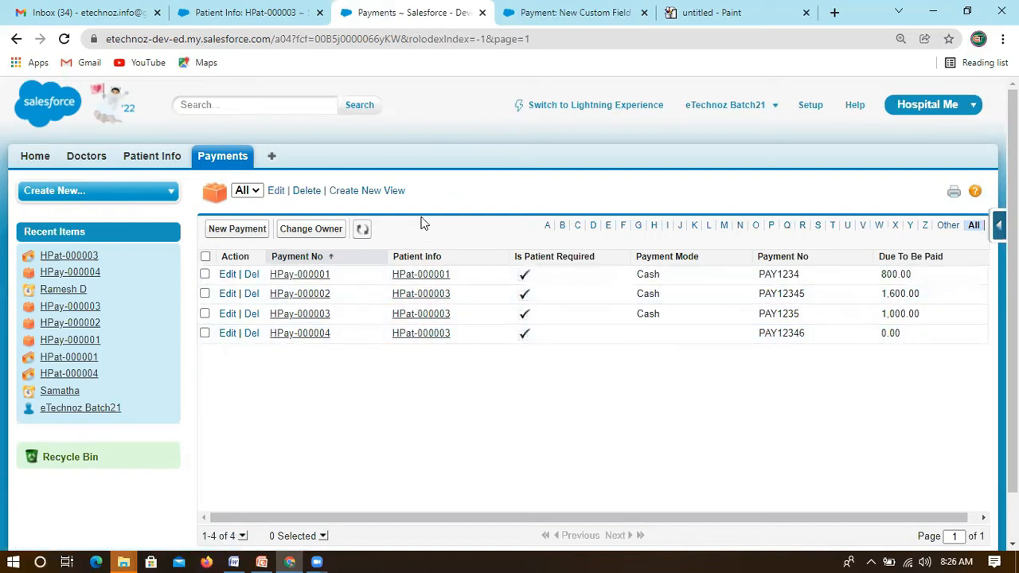
- Clear the Patient Info value of the third payment in the list and save the change
{"action": "double_click", "coordinate": [503, 314]}
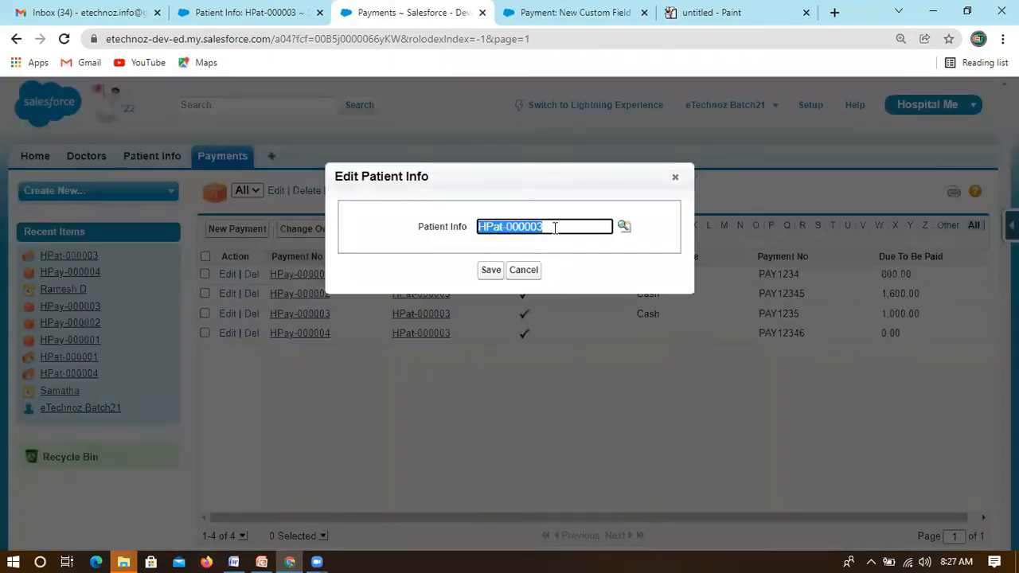
{"action": "key", "text": "BackSpace"}
{"action": "left_click", "coordinate": [487, 270]}
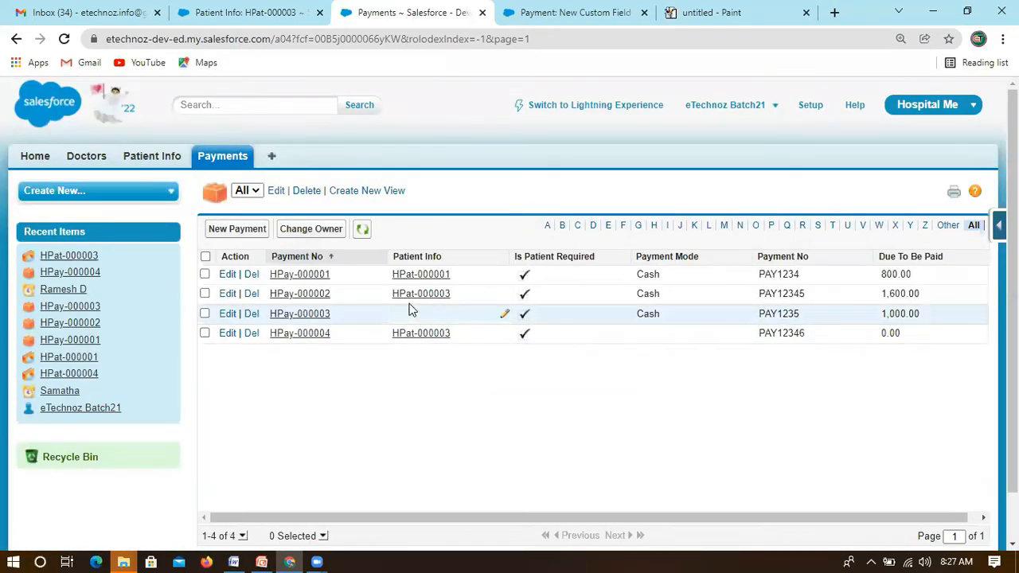
- Set the Patient Info of payment HPay-000003 to HPat-000001 using the lookup and save the change
{"action": "left_click", "coordinate": [547, 19]}
{"action": "scroll", "coordinate": [379, 425], "scroll_direction": "down", "scroll_amount": 3}
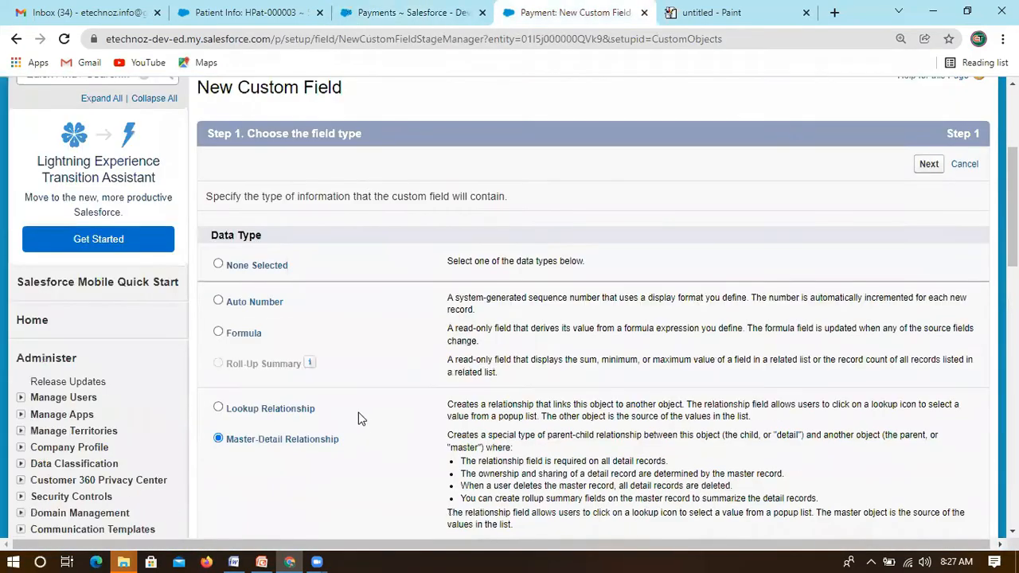
{"action": "scroll", "coordinate": [355, 418], "scroll_direction": "up", "scroll_amount": 3}
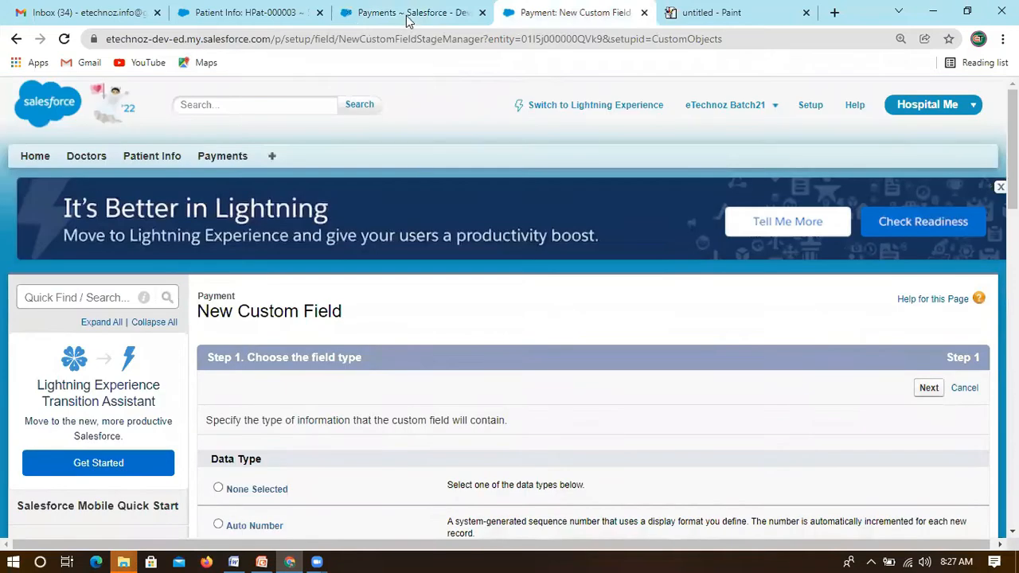
{"action": "left_click", "coordinate": [406, 14]}
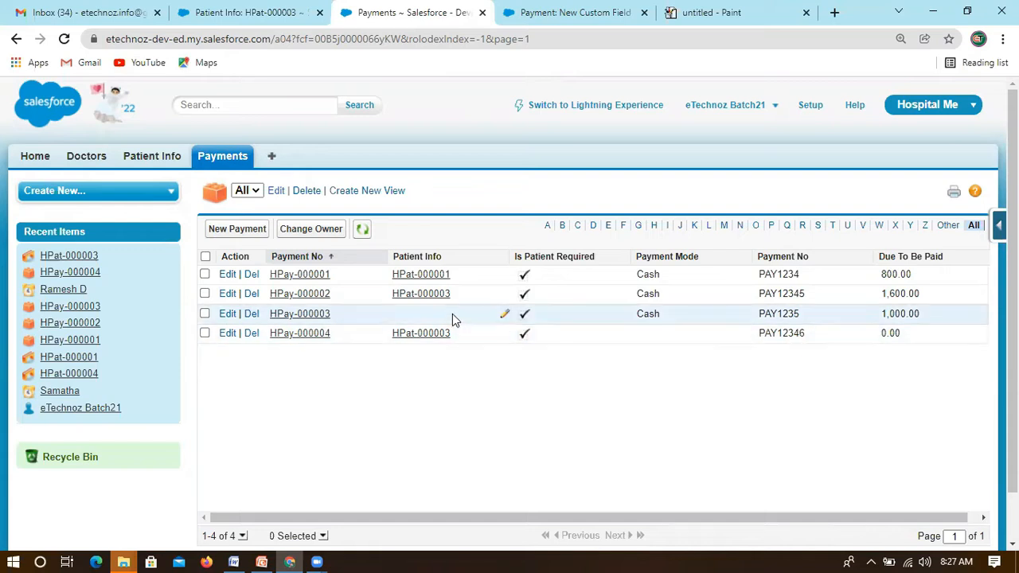
{"action": "double_click", "coordinate": [506, 316]}
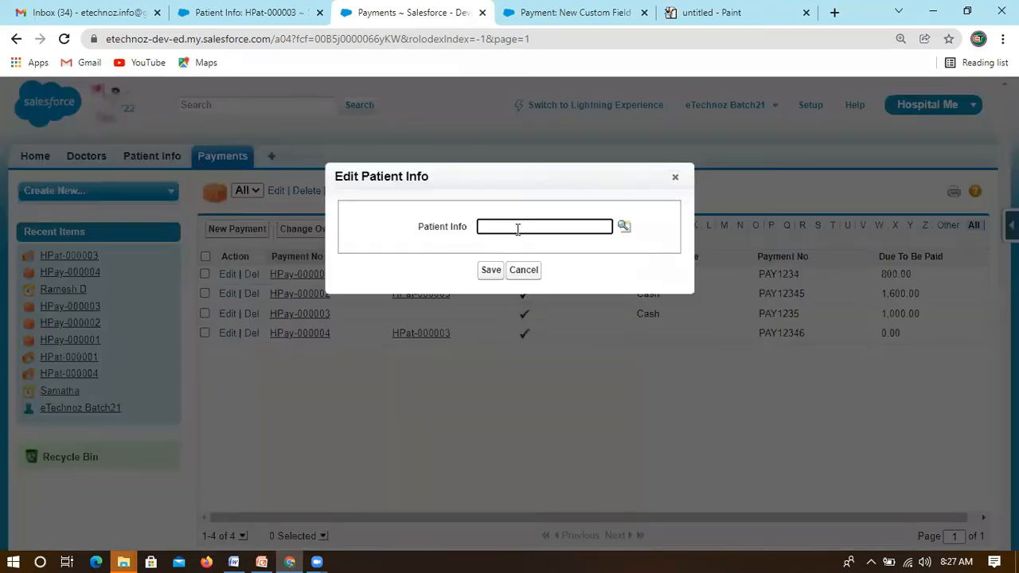
{"action": "left_click", "coordinate": [624, 229]}
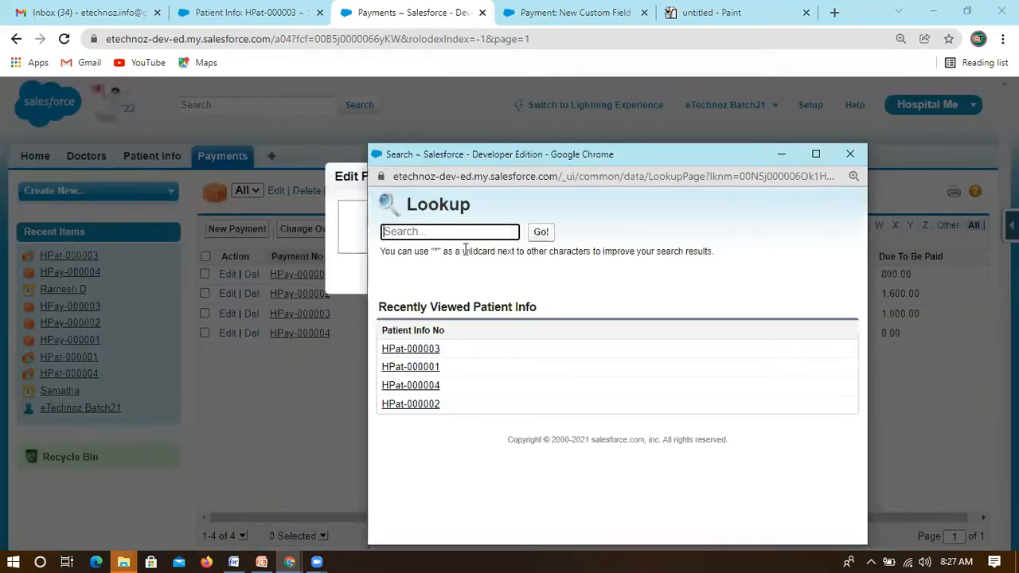
{"action": "left_click", "coordinate": [417, 367]}
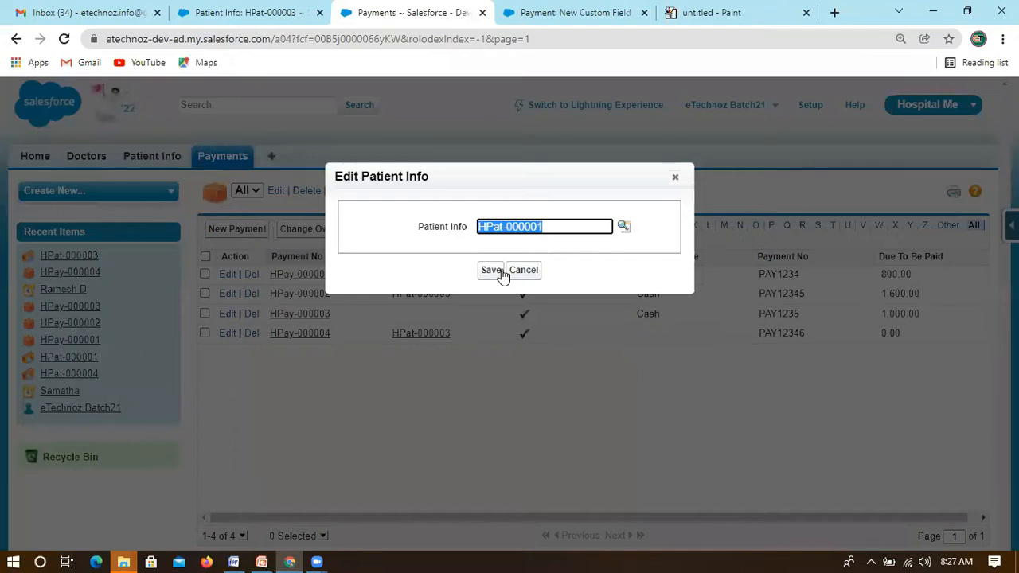
{"action": "left_click", "coordinate": [499, 274]}
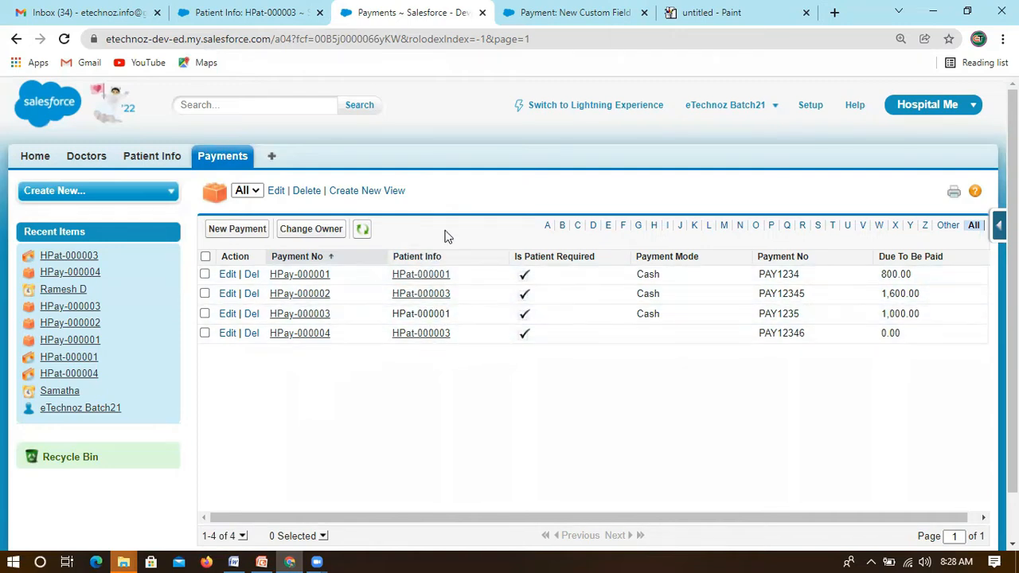
- Reload the Payment new custom field page and the Payments list
{"action": "left_click", "coordinate": [549, 13]}
{"action": "scroll", "coordinate": [369, 387], "scroll_direction": "down", "scroll_amount": 5}
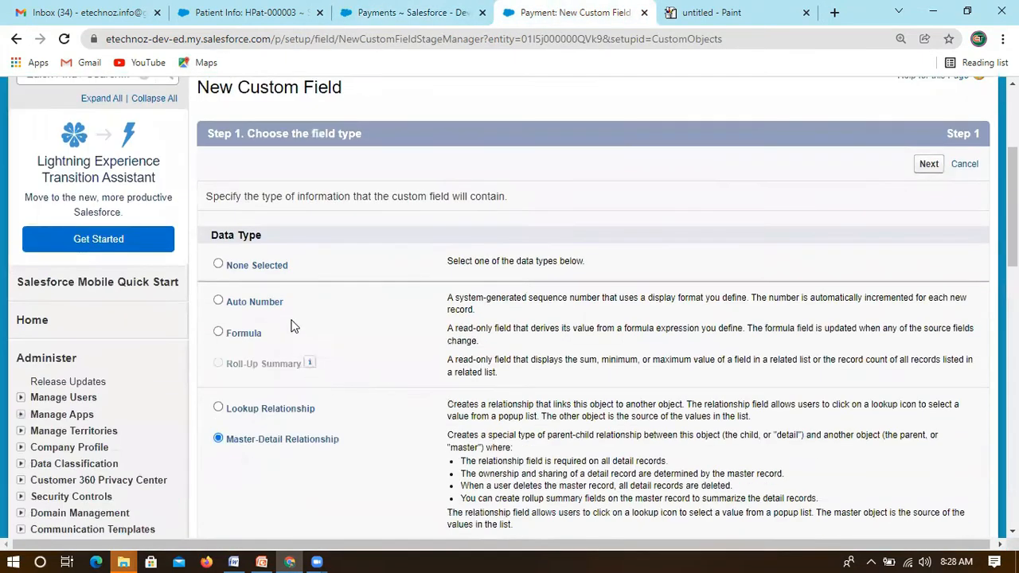
{"action": "scroll", "coordinate": [378, 369], "scroll_direction": "up", "scroll_amount": 5}
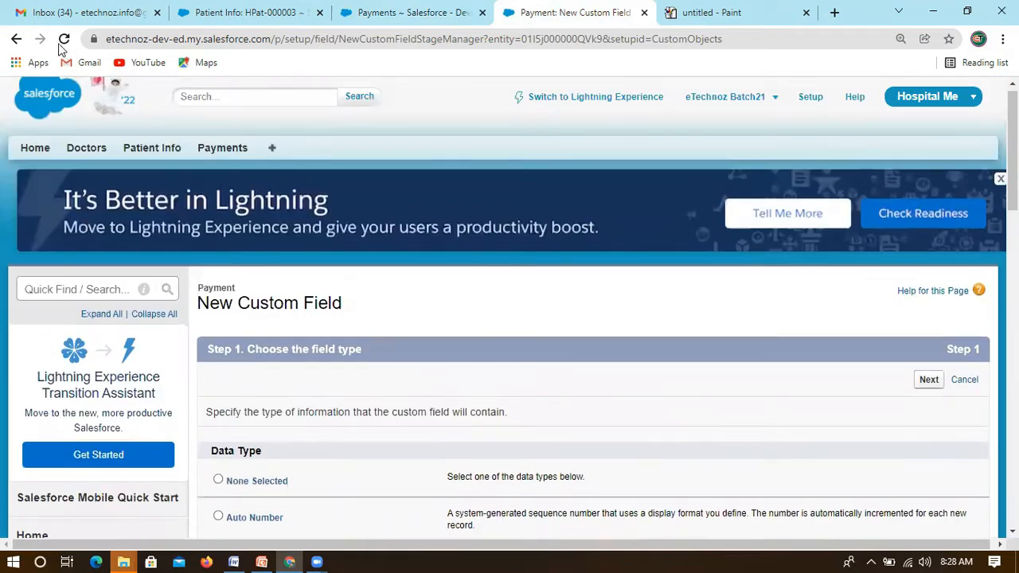
{"action": "left_click", "coordinate": [61, 41]}
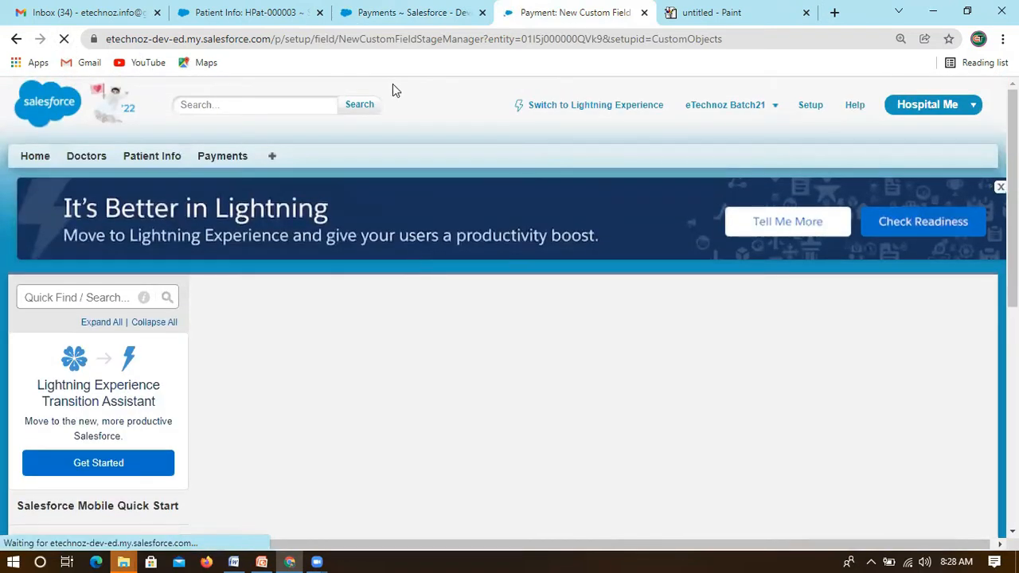
{"action": "left_click", "coordinate": [402, 12]}
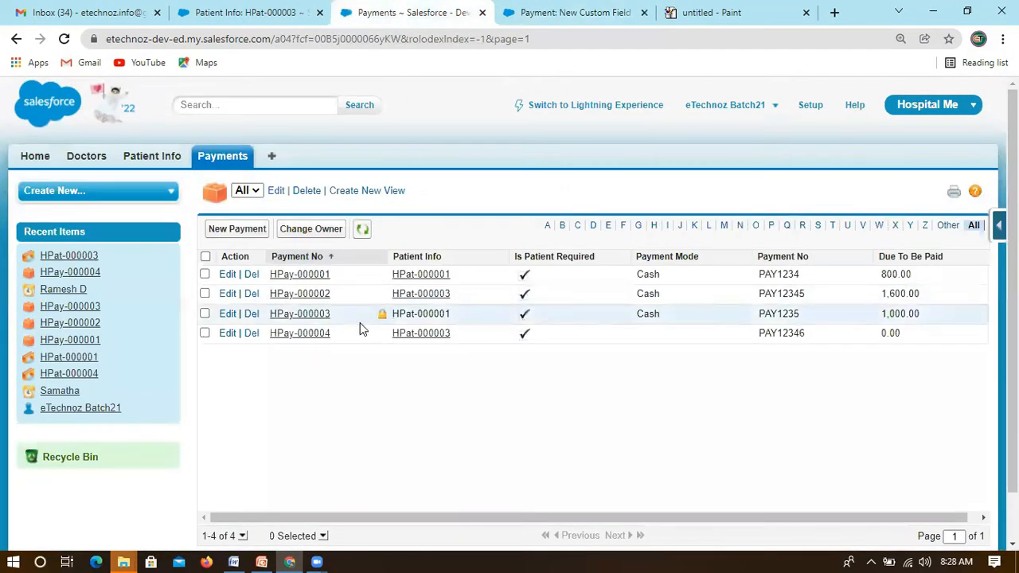
{"action": "left_click", "coordinate": [64, 38]}
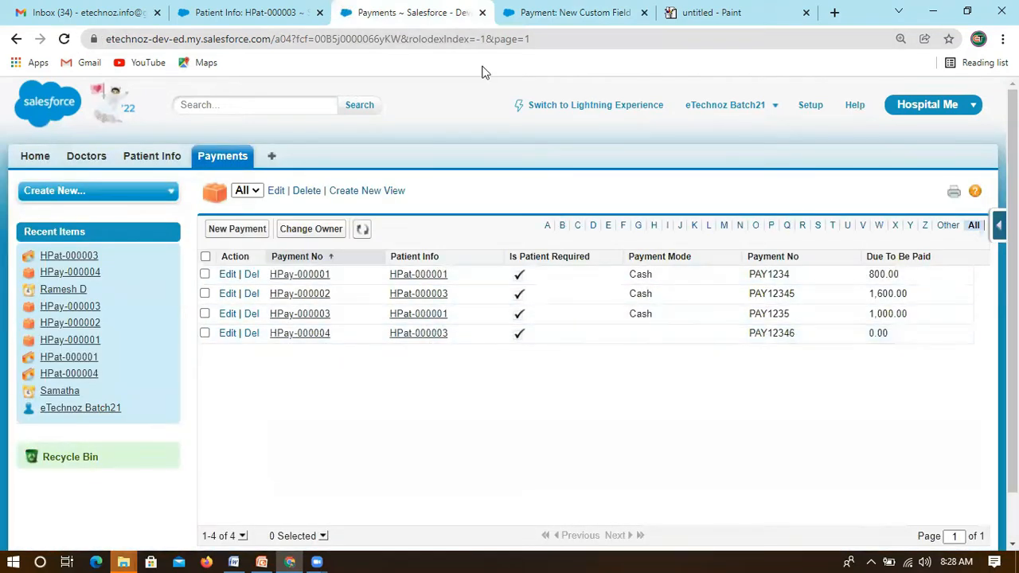
- Review the Master-Detail Relationship description for the new Payment field and proceed with that type to choosing the related object
{"action": "left_click", "coordinate": [581, 8]}
{"action": "scroll", "coordinate": [369, 395], "scroll_direction": "down", "scroll_amount": 4}
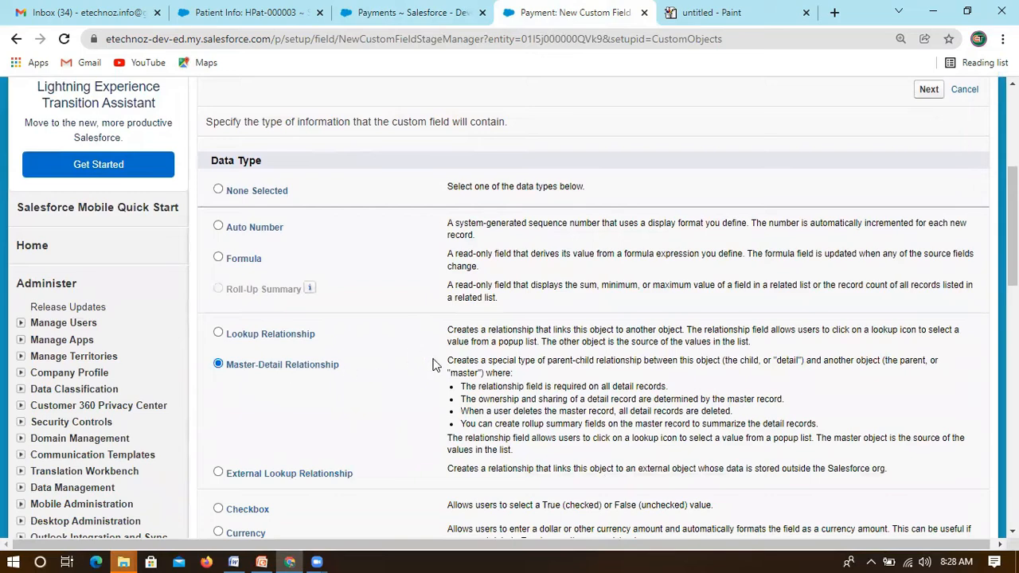
{"action": "scroll", "coordinate": [394, 94], "scroll_direction": "up", "scroll_amount": 1}
{"action": "scroll", "coordinate": [934, 324], "scroll_direction": "down", "scroll_amount": 4}
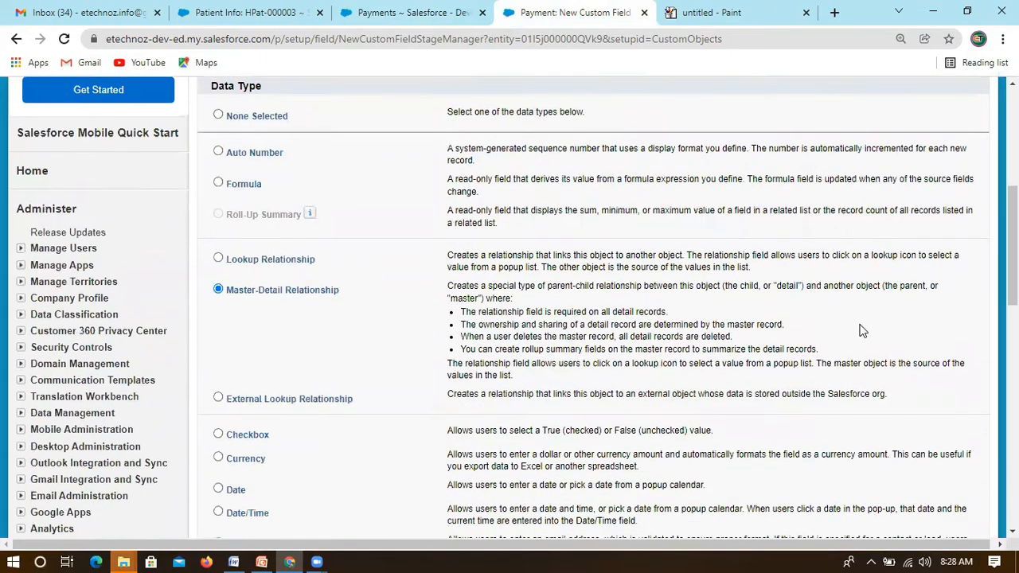
{"action": "scroll", "coordinate": [933, 324], "scroll_direction": "up", "scroll_amount": 6}
{"action": "left_click", "coordinate": [926, 314]}
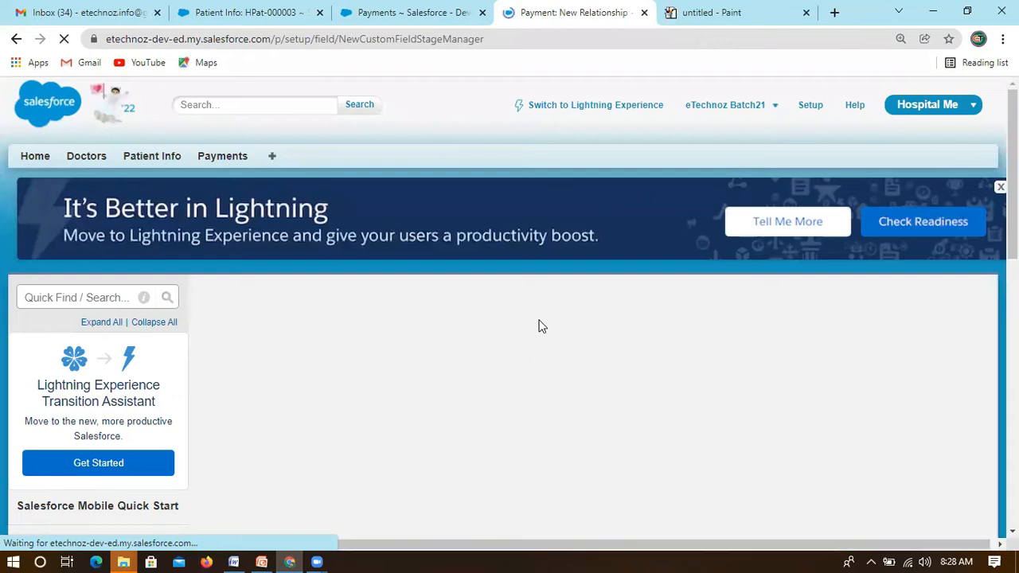
- Choose Patient Info as the object the new Payment relationship is related to
{"action": "scroll", "coordinate": [393, 341], "scroll_direction": "down", "scroll_amount": 2}
{"action": "left_click", "coordinate": [403, 304]}
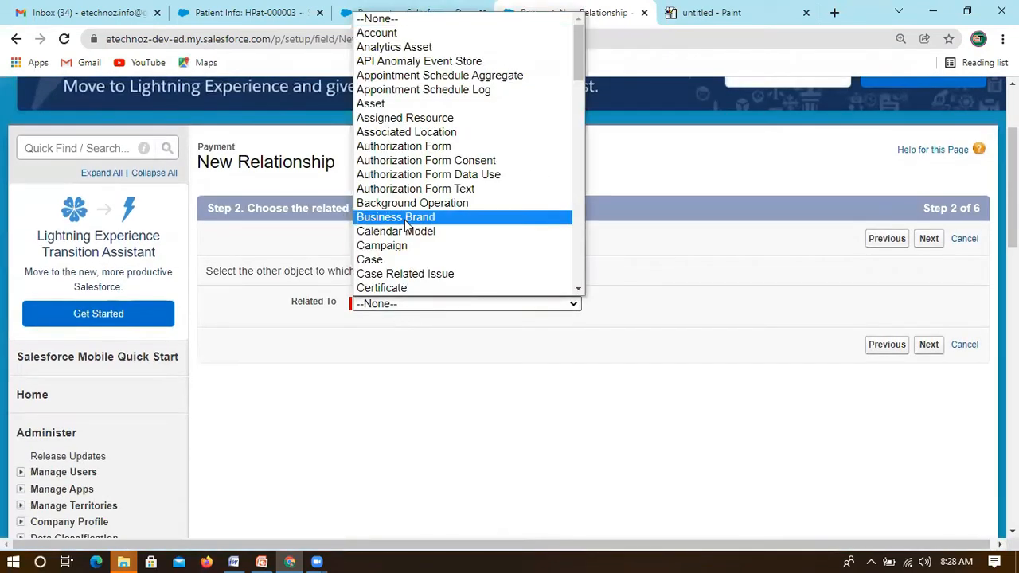
{"action": "type", "text": "pat"}
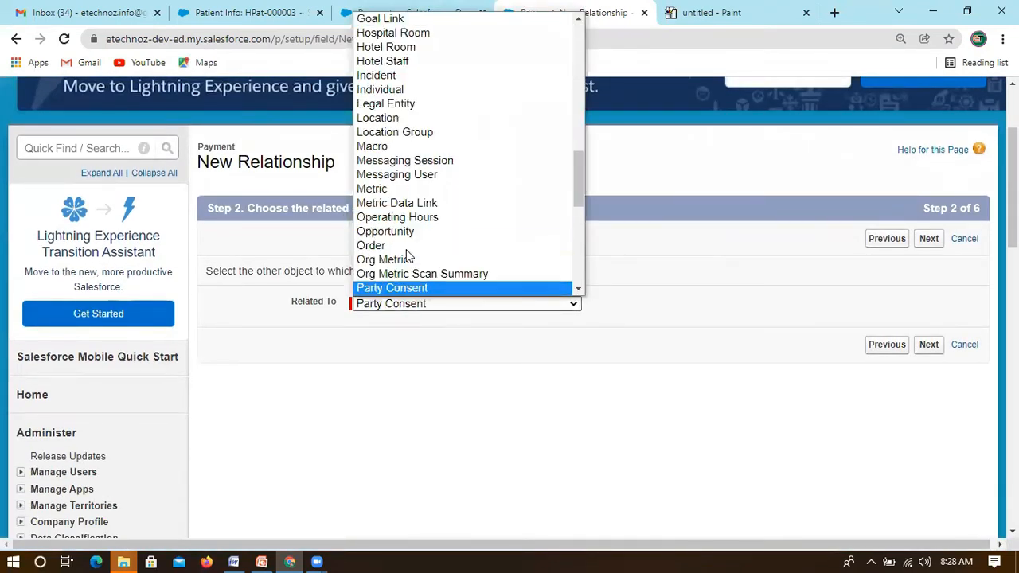
{"action": "key", "text": "Down"}
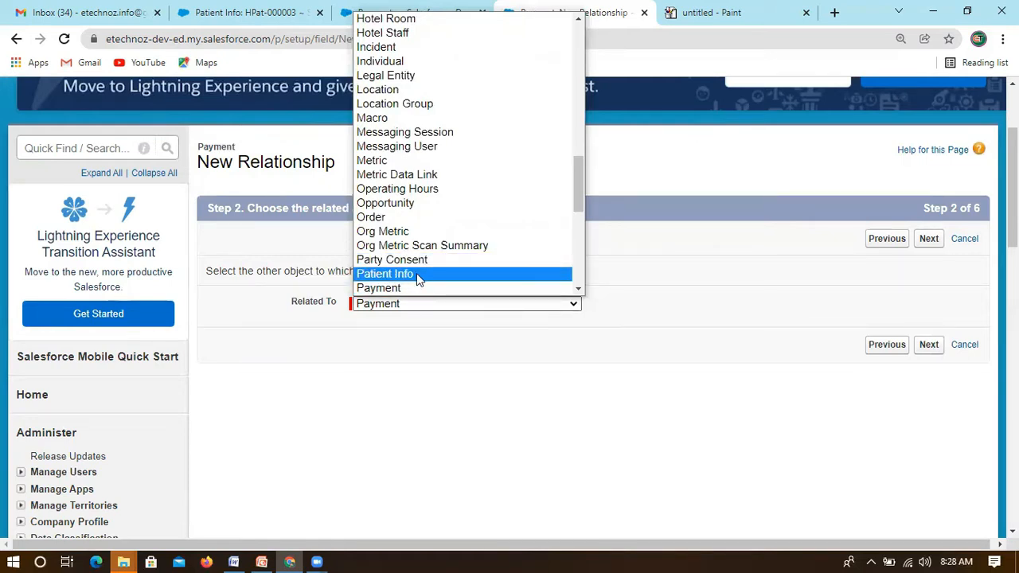
{"action": "left_click", "coordinate": [416, 274]}
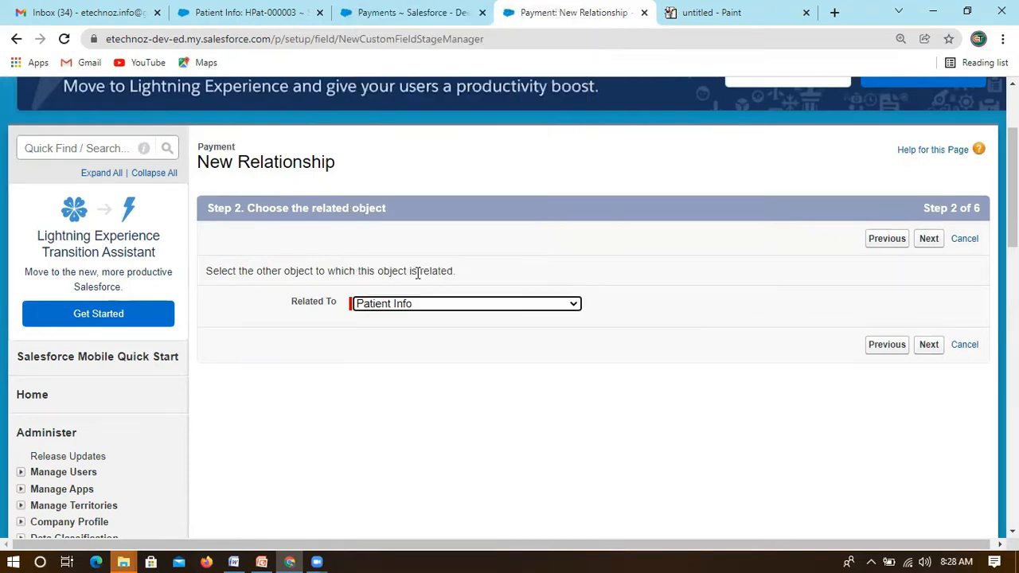
{"action": "scroll", "coordinate": [401, 226], "scroll_direction": "up", "scroll_amount": 2}
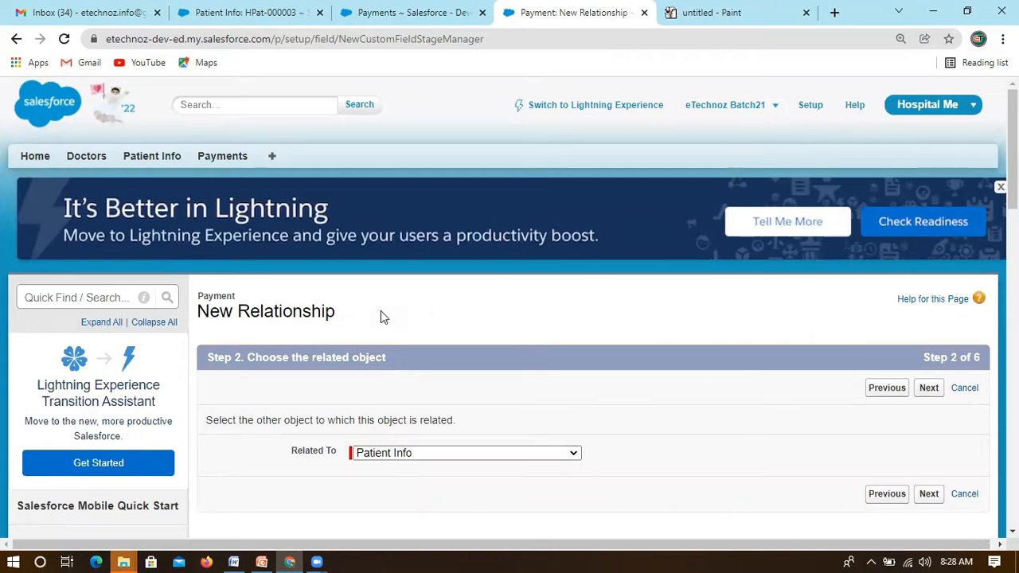
- Open the Developer Console from the Payments list page and maximize its window
{"action": "left_click", "coordinate": [408, 12]}
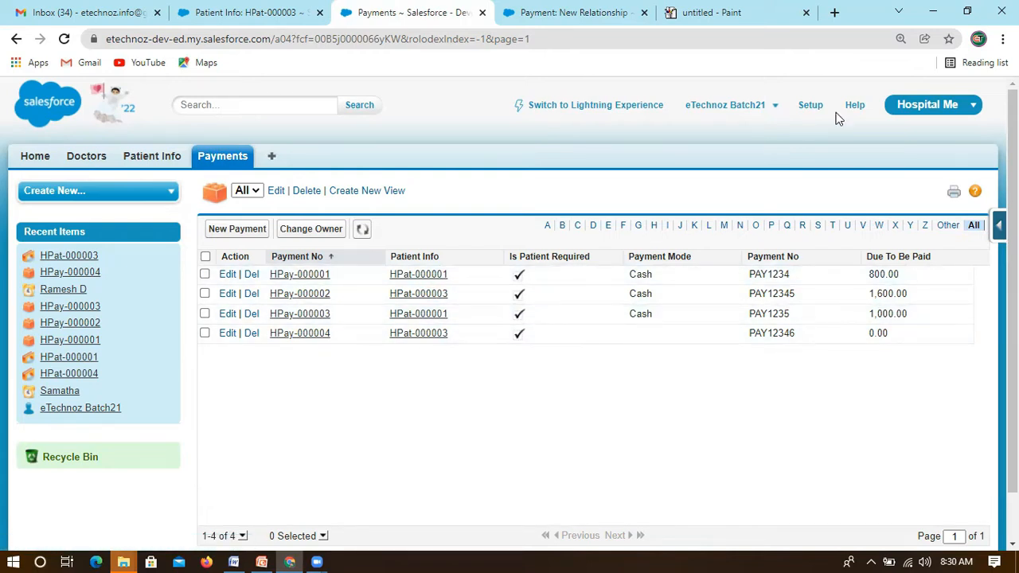
{"action": "left_click", "coordinate": [752, 111]}
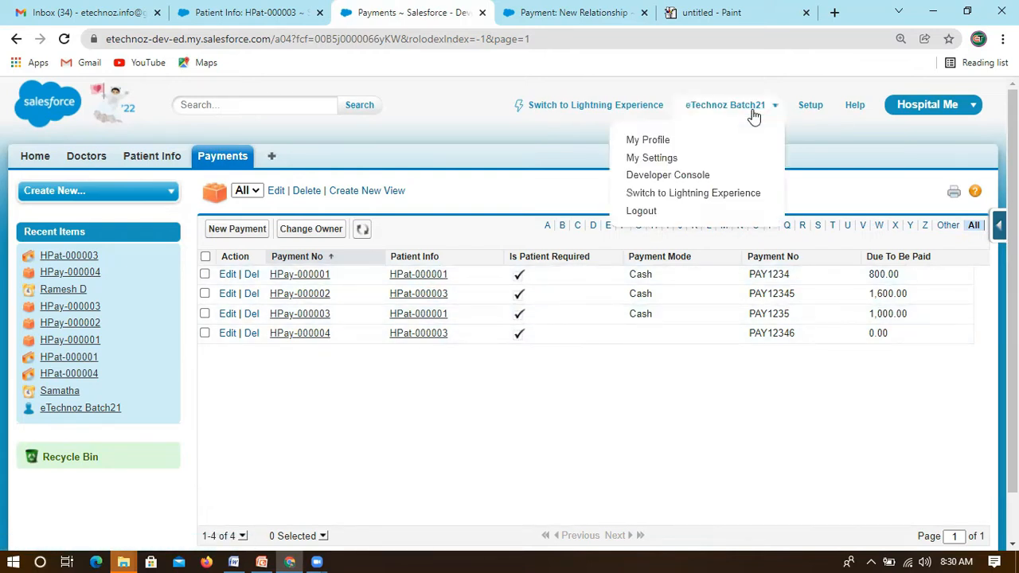
{"action": "left_click", "coordinate": [667, 175]}
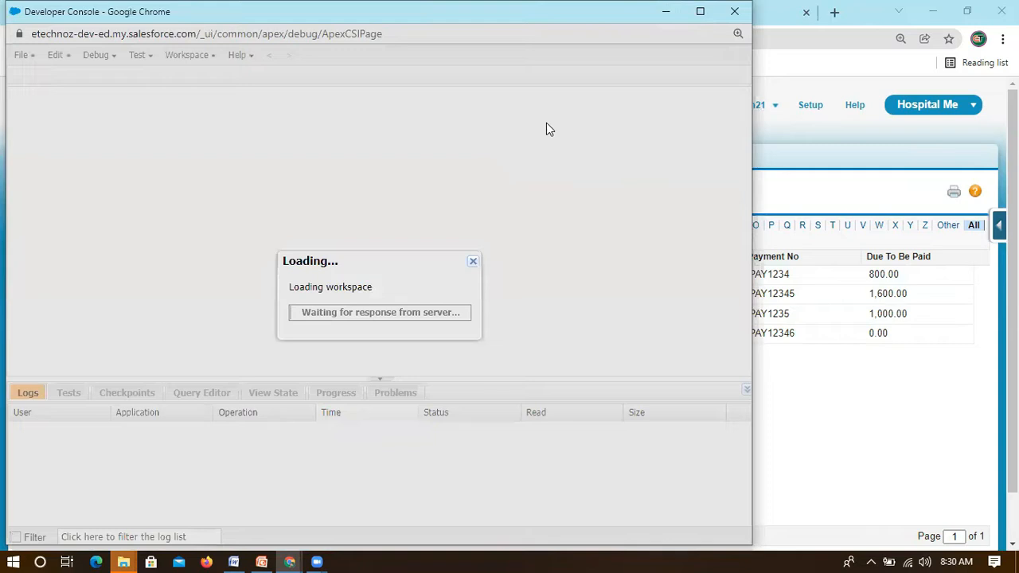
{"action": "left_click", "coordinate": [710, 10]}
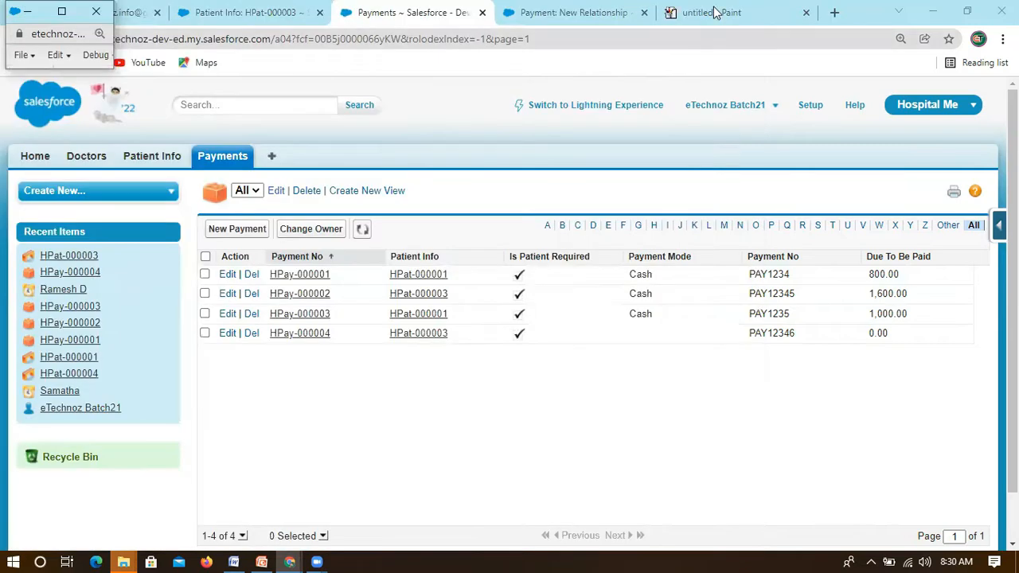
{"action": "left_click", "coordinate": [61, 11]}
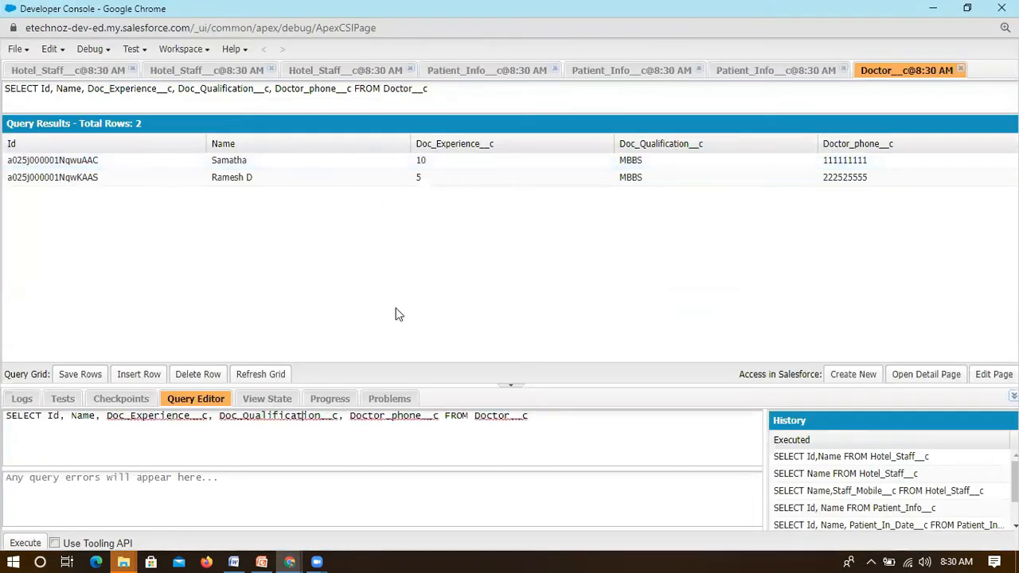
- Open the Payment object's definition from the Payments list and select its API name, Payment__c
{"action": "key", "text": "alt+Tab"}
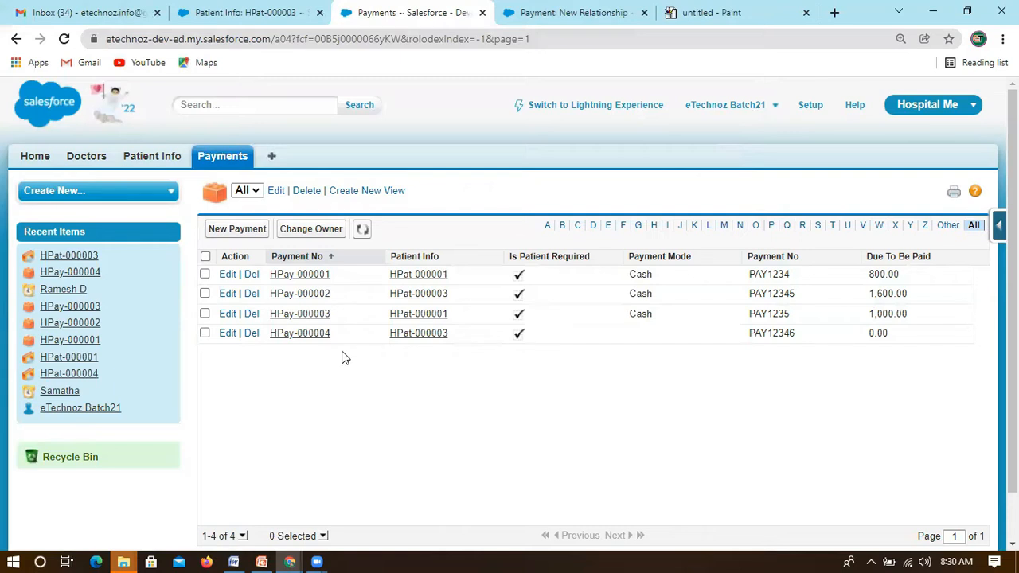
{"action": "left_click", "coordinate": [561, 13]}
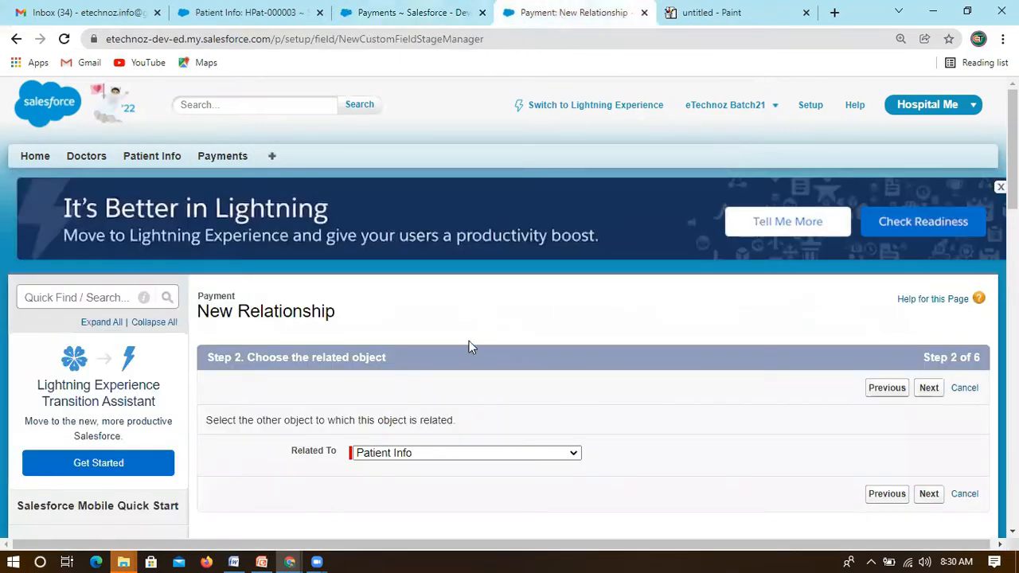
{"action": "key", "text": "ctrl+shift+Tab"}
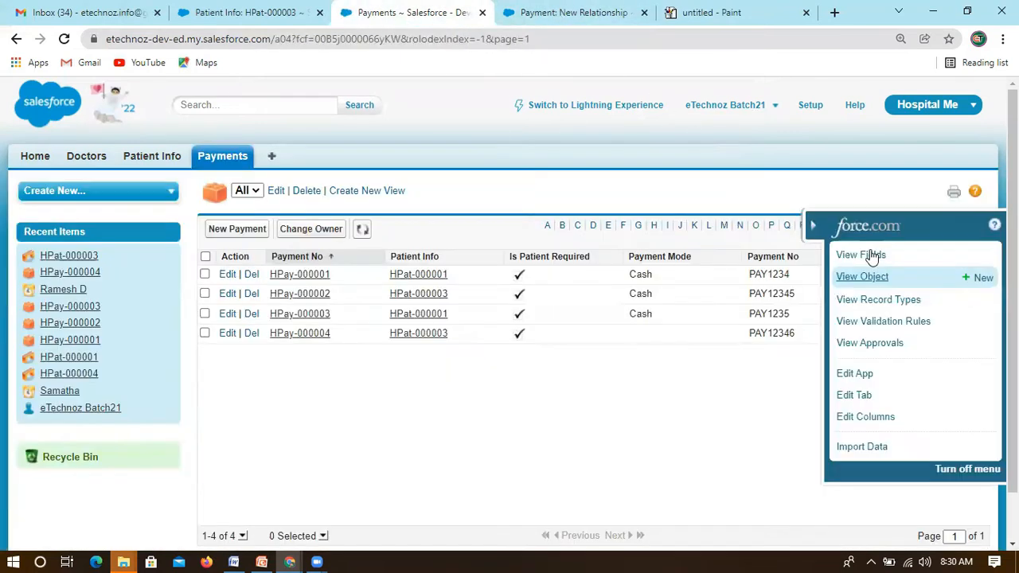
{"action": "left_click", "coordinate": [862, 277]}
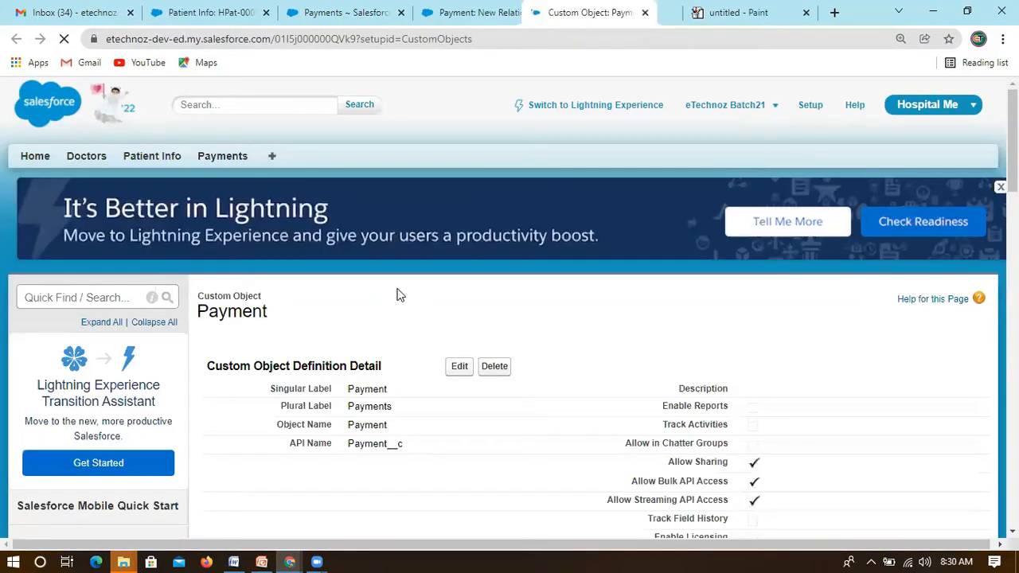
{"action": "scroll", "coordinate": [374, 227], "scroll_direction": "down", "scroll_amount": 3}
{"action": "double_click", "coordinate": [376, 232]}
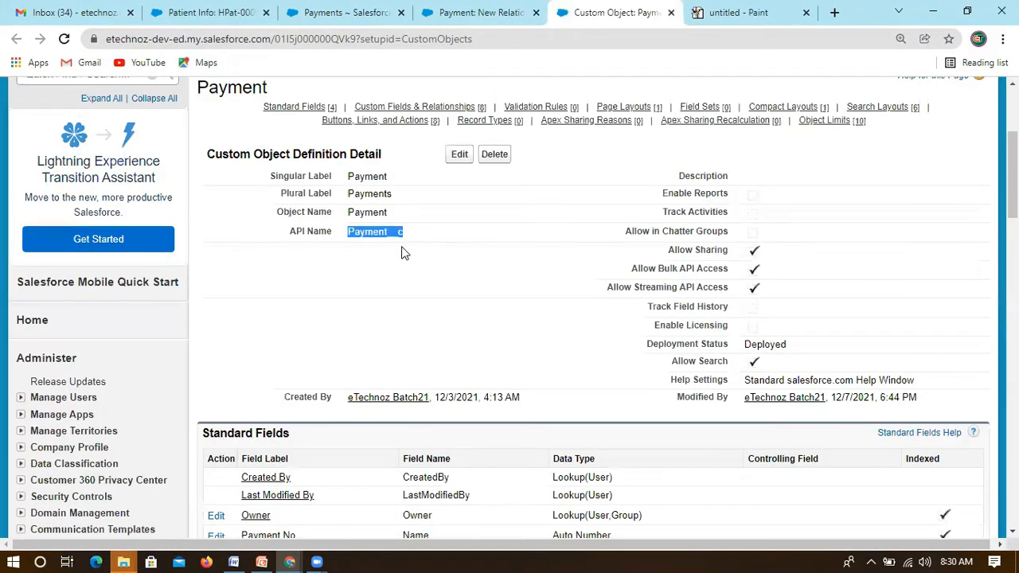
- Replace the queried object Doctor__c with Payment__c in the Developer Console query
{"action": "key", "text": "alt+Tab"}
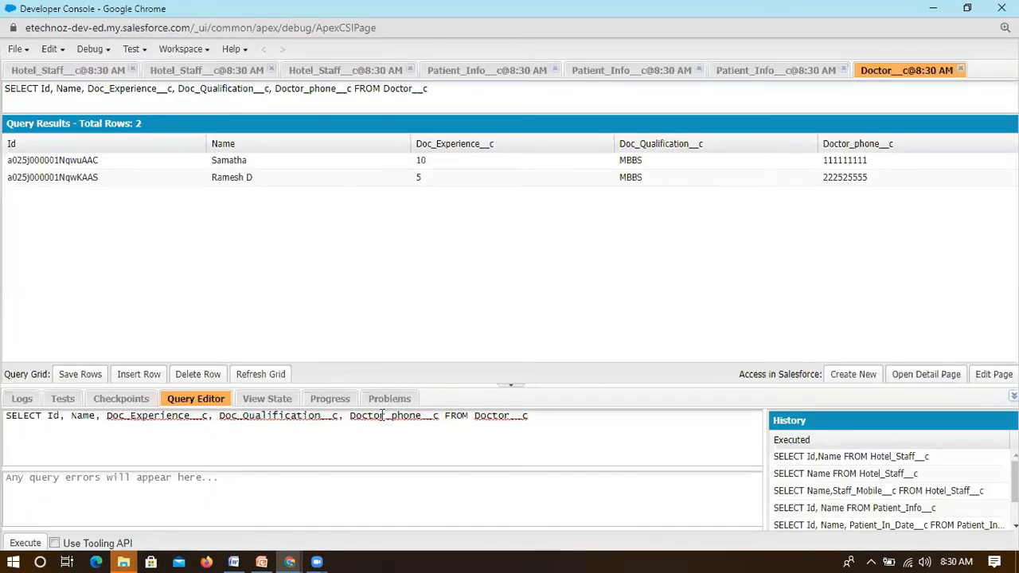
{"action": "double_click", "coordinate": [486, 414]}
{"action": "type", "text": "Payment__c"}
- Replace Doc_Experience__c in the Developer Console query with the Payment field Due_To_Be_Paid__c, copied from the object's custom fields list
{"action": "key", "text": "alt+Tab"}
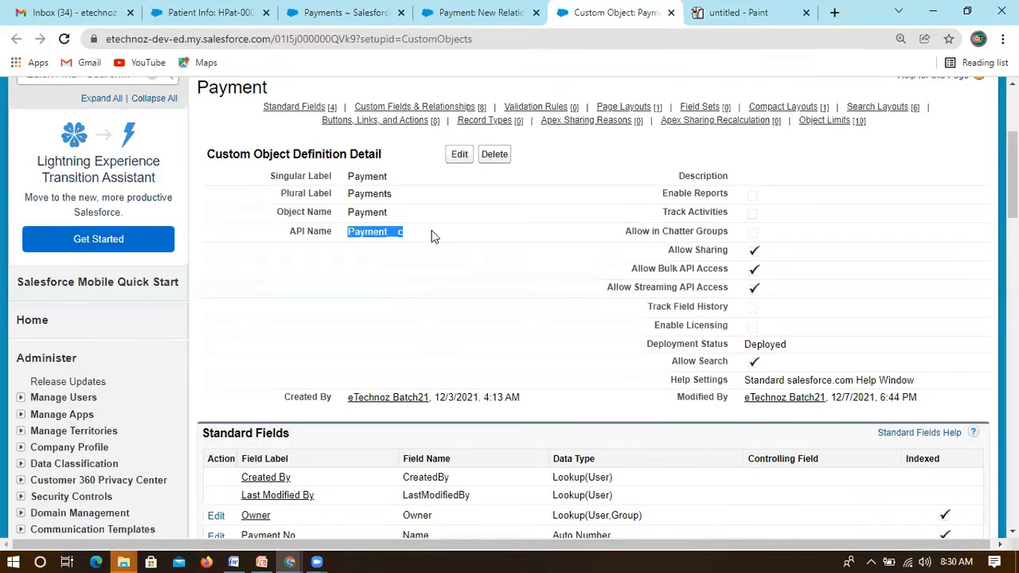
{"action": "scroll", "coordinate": [411, 237], "scroll_direction": "down", "scroll_amount": 4}
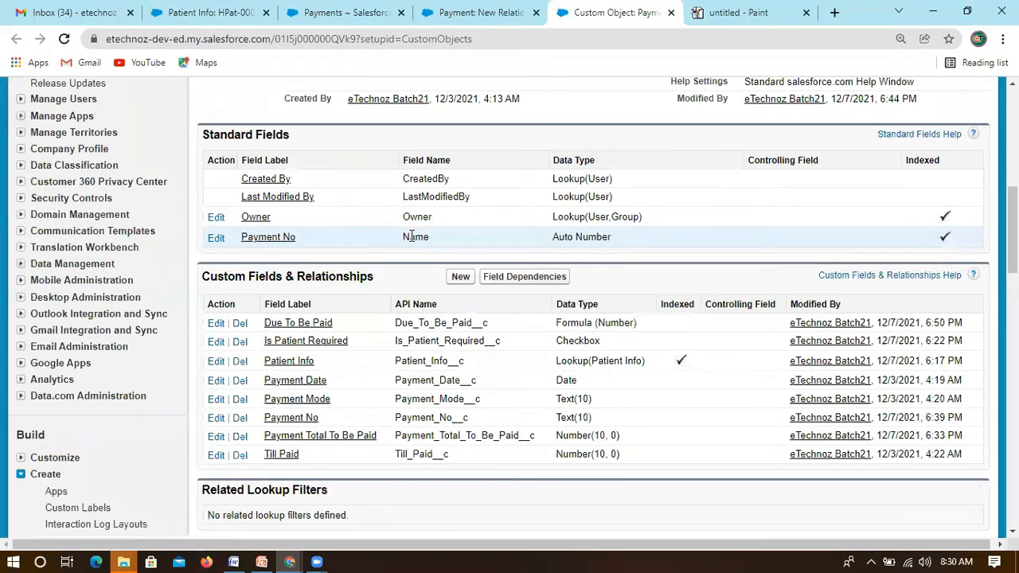
{"action": "key", "text": "alt+Tab"}
{"action": "double_click", "coordinate": [83, 416]}
{"action": "left_click", "coordinate": [103, 416]}
{"action": "key", "text": "alt+Tab"}
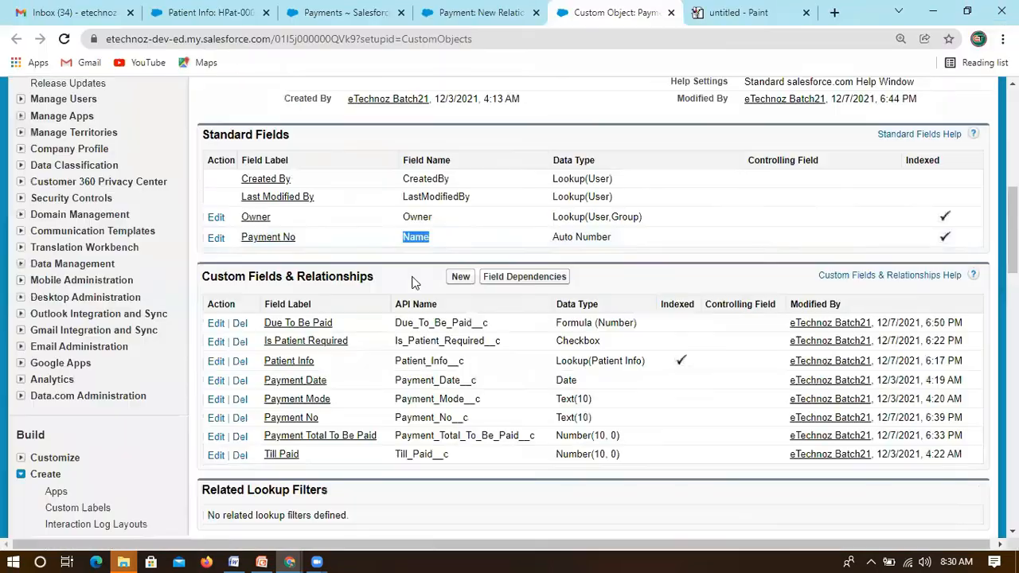
{"action": "double_click", "coordinate": [440, 324]}
{"action": "key", "text": "ctrl+c"}
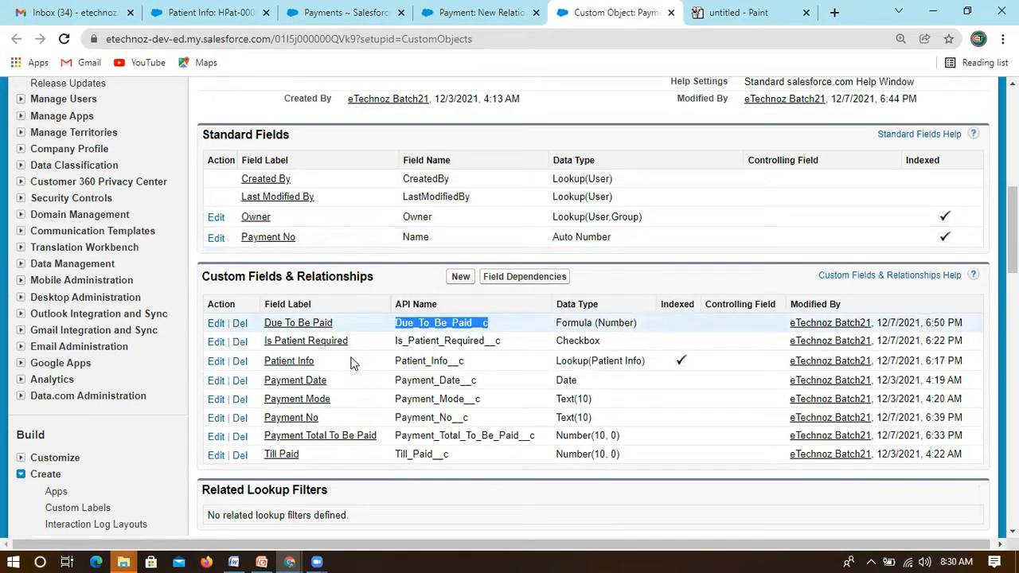
{"action": "key", "text": "alt+Tab"}
{"action": "double_click", "coordinate": [157, 416]}
{"action": "key", "text": "ctrl+v"}
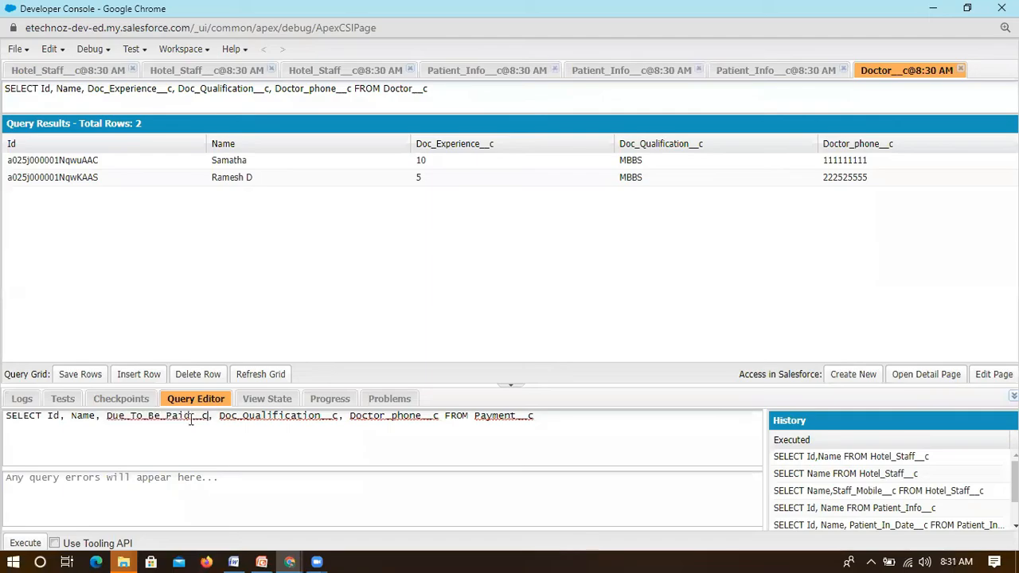
- Replace Doc_Qualification__c in the query with the Payment lookup field's API name, Patient_Info__c
{"action": "key", "text": "alt+Tab"}
{"action": "double_click", "coordinate": [445, 340]}
{"action": "double_click", "coordinate": [428, 362]}
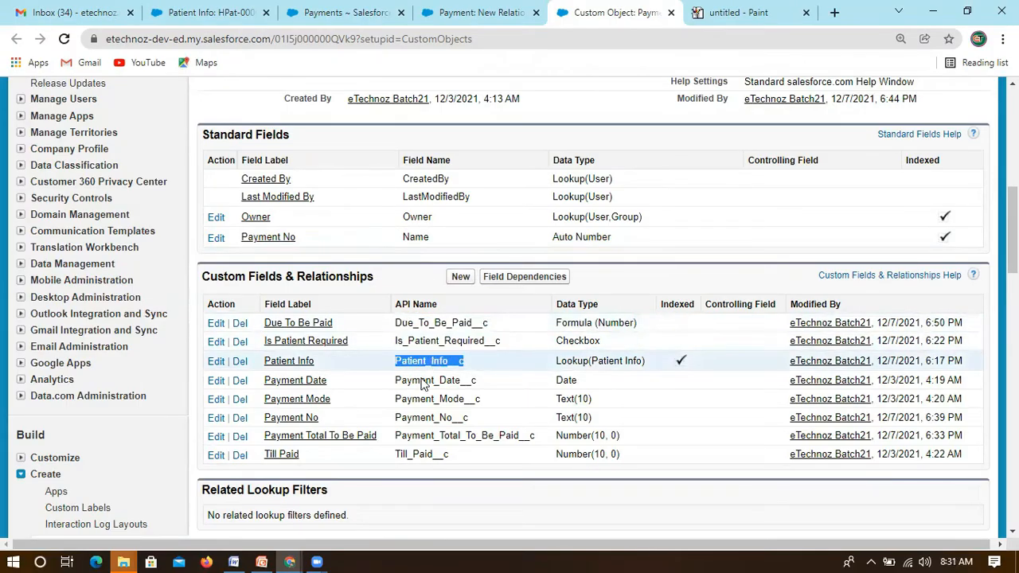
{"action": "key", "text": "alt+Tab"}
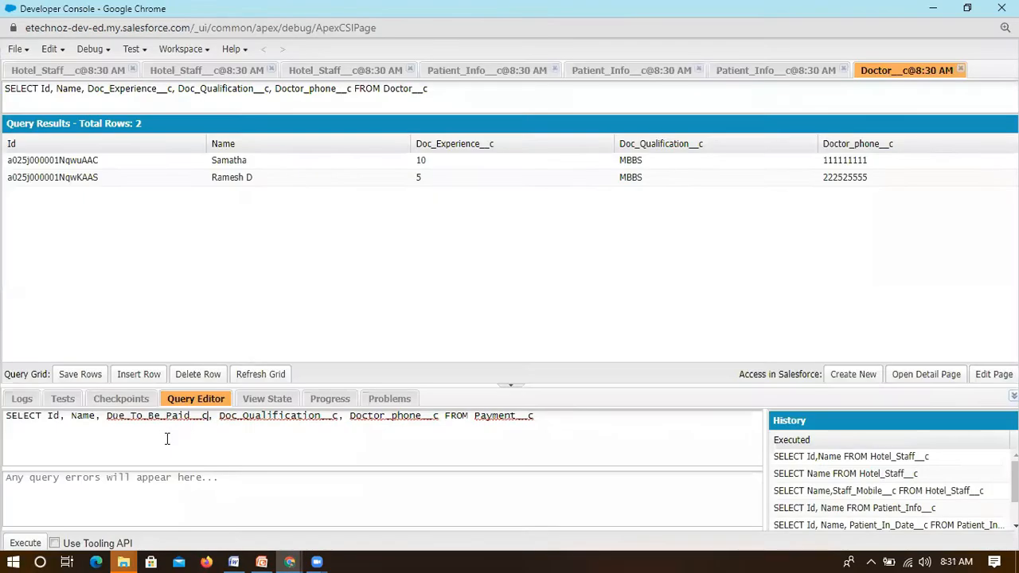
{"action": "double_click", "coordinate": [255, 416]}
{"action": "type", "text": "Patient_Info__c"}
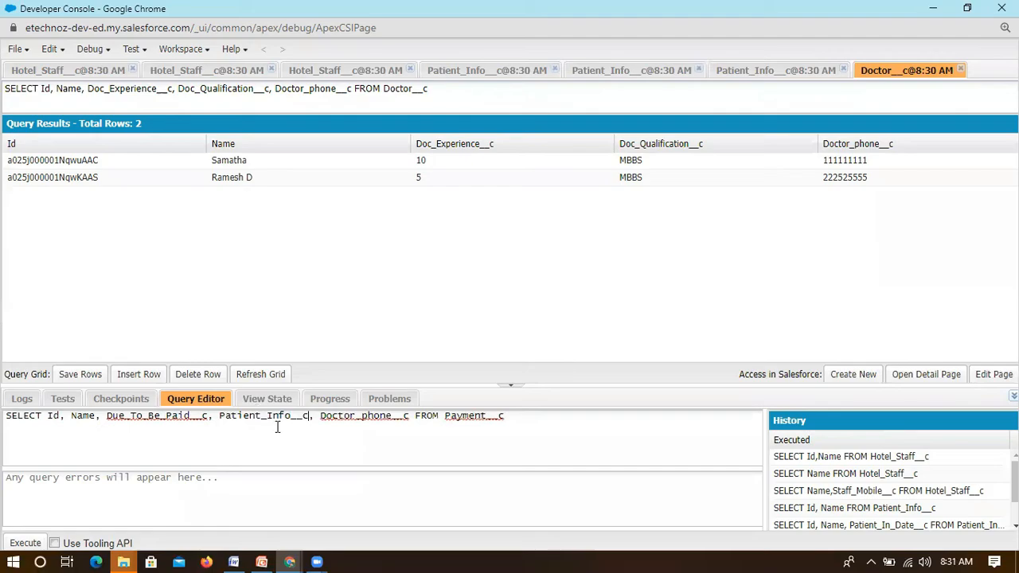
- Replace Doctor_phone__c in the query with Payment_No__c from the Payment fields, keeping a space before FROM
{"action": "key", "text": "alt+Tab"}
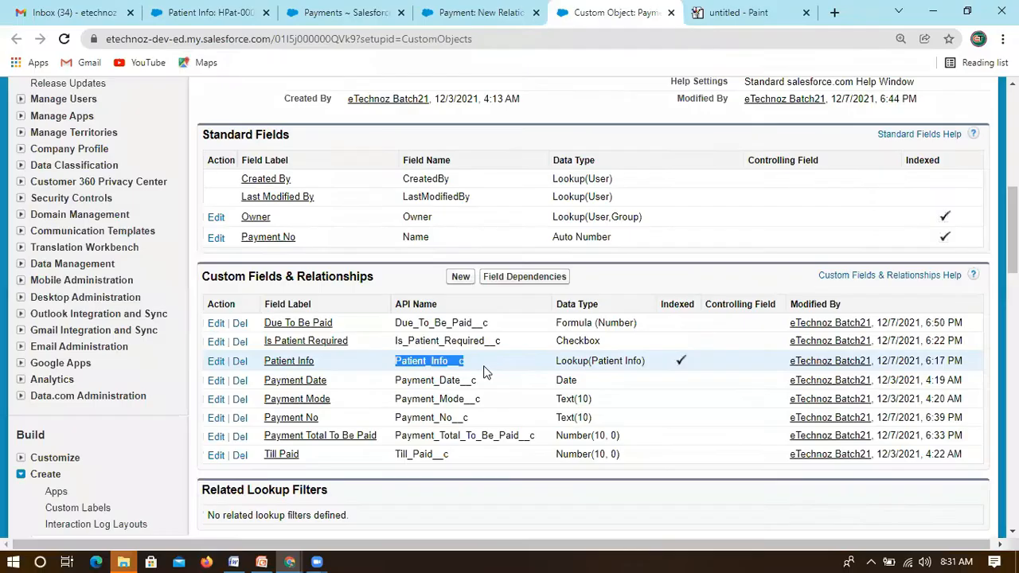
{"action": "double_click", "coordinate": [430, 381]}
{"action": "double_click", "coordinate": [430, 398]}
{"action": "double_click", "coordinate": [422, 418]}
{"action": "key", "text": "ctrl+c"}
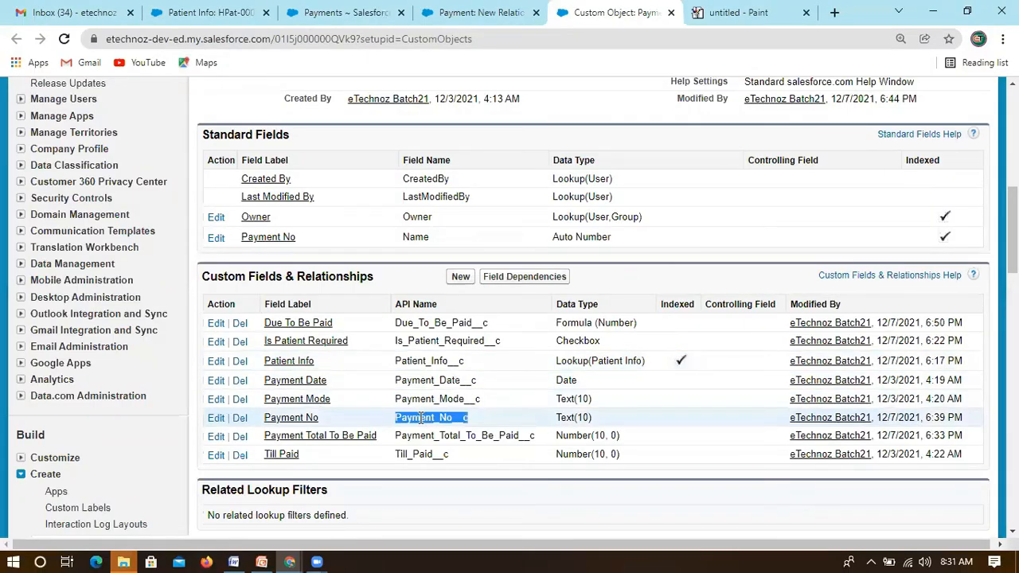
{"action": "key", "text": "alt+Tab"}
{"action": "double_click", "coordinate": [350, 414]}
{"action": "key", "text": "ctrl+v"}
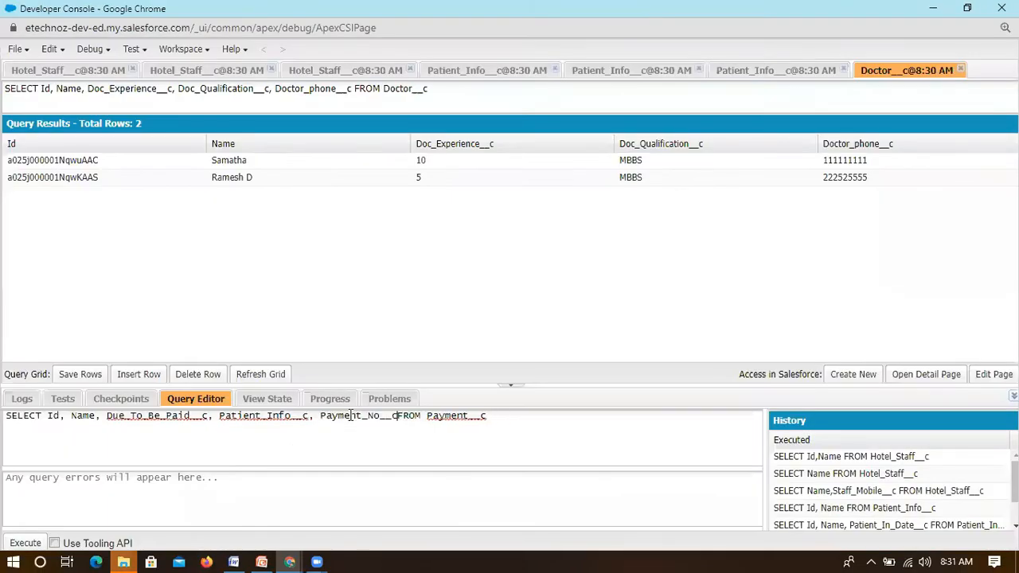
{"action": "key", "text": "alt+Tab"}
{"action": "double_click", "coordinate": [446, 436]}
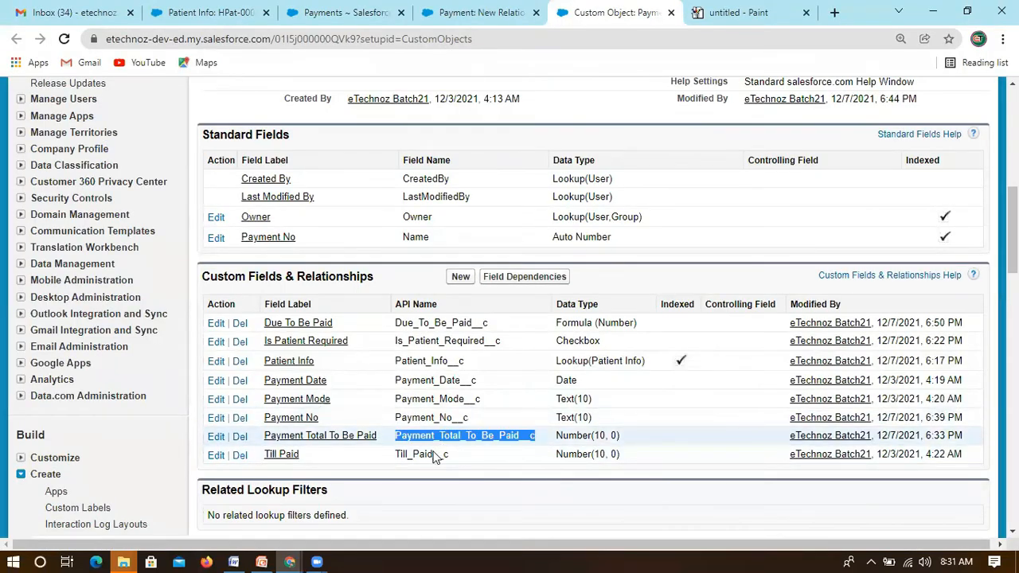
{"action": "double_click", "coordinate": [422, 454]}
{"action": "key", "text": "alt+Tab"}
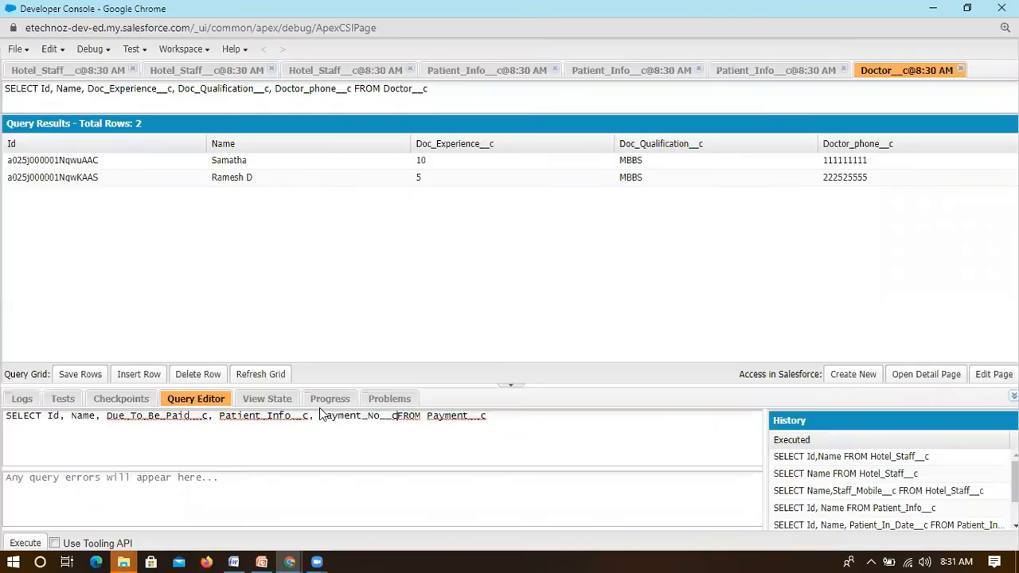
- Add the condition "where Patient_Info__c!=Null" to the end of the Payment__c query
{"action": "double_click", "coordinate": [257, 415]}
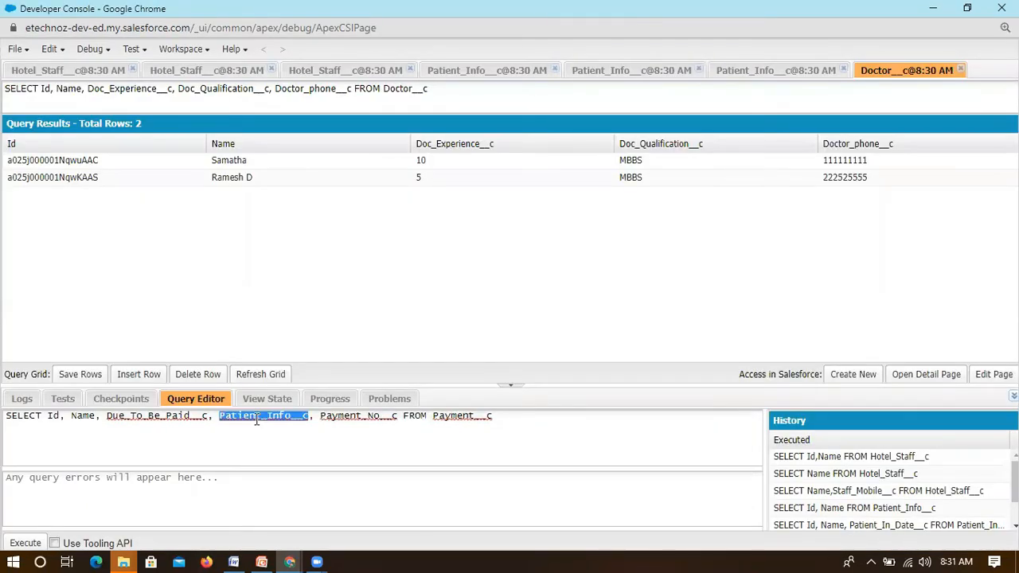
{"action": "double_click", "coordinate": [263, 416]}
{"action": "double_click", "coordinate": [444, 416]}
{"action": "left_click_drag", "start_coordinate": [404, 420], "coordinate": [498, 419]}
{"action": "double_click", "coordinate": [269, 416]}
{"action": "left_click", "coordinate": [511, 417]}
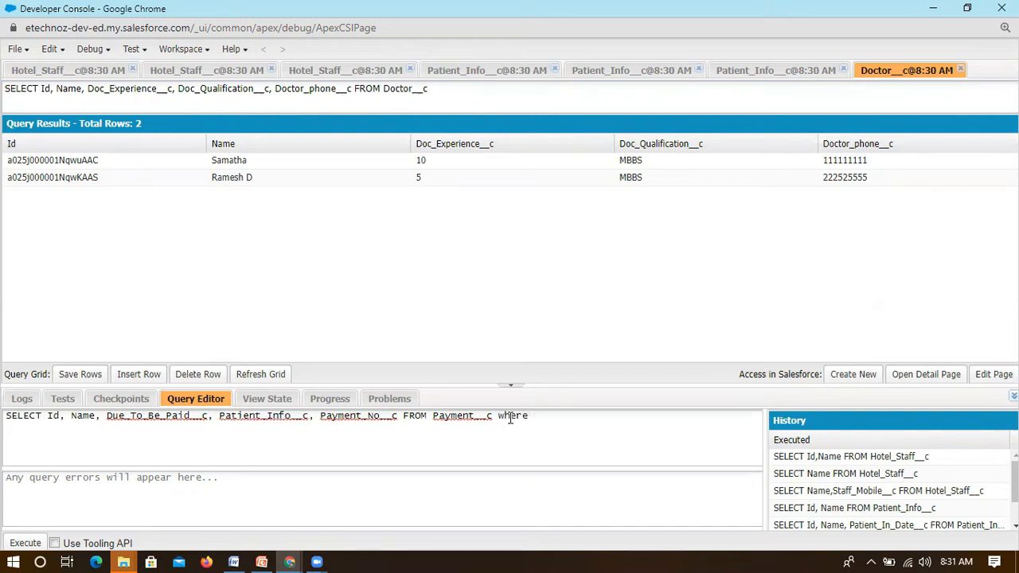
{"action": "double_click", "coordinate": [518, 415]}
{"action": "left_click", "coordinate": [553, 421]}
{"action": "double_click", "coordinate": [245, 415]}
{"action": "key", "text": "ctrl+c"}
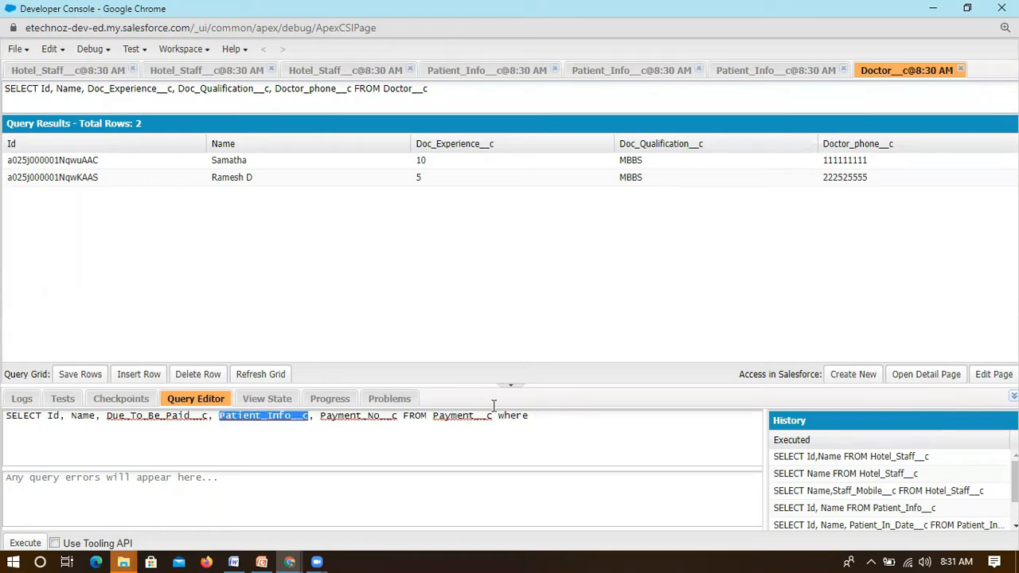
{"action": "left_click", "coordinate": [557, 415]}
{"action": "key", "text": "ctrl+v"}
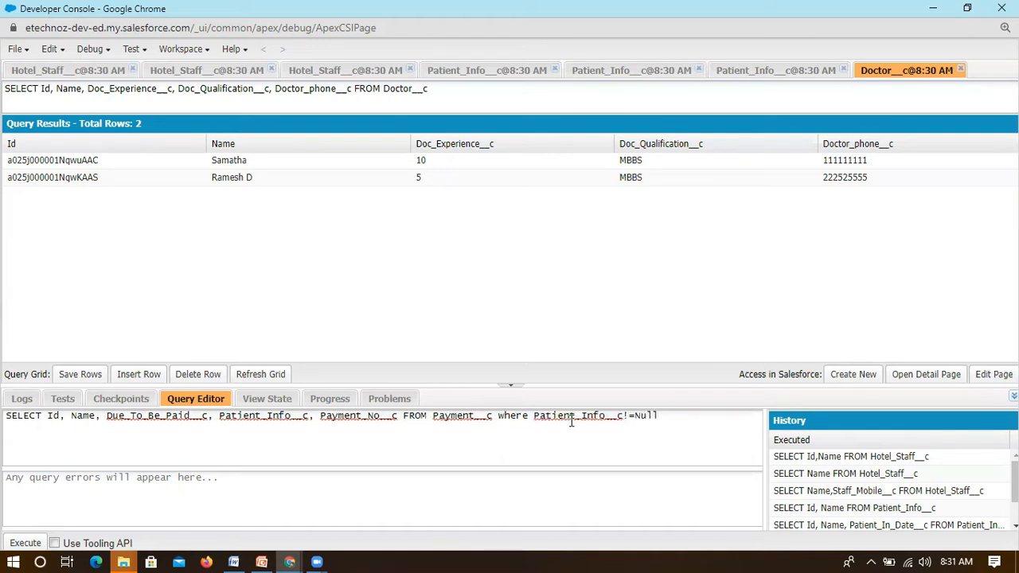
- Execute the Payment__c query with its Patient_Info__c condition
{"action": "double_click", "coordinate": [571, 416]}
{"action": "left_click_drag", "start_coordinate": [659, 416], "coordinate": [532, 417]}
{"action": "left_click", "coordinate": [670, 415]}
{"action": "left_click", "coordinate": [36, 543]}
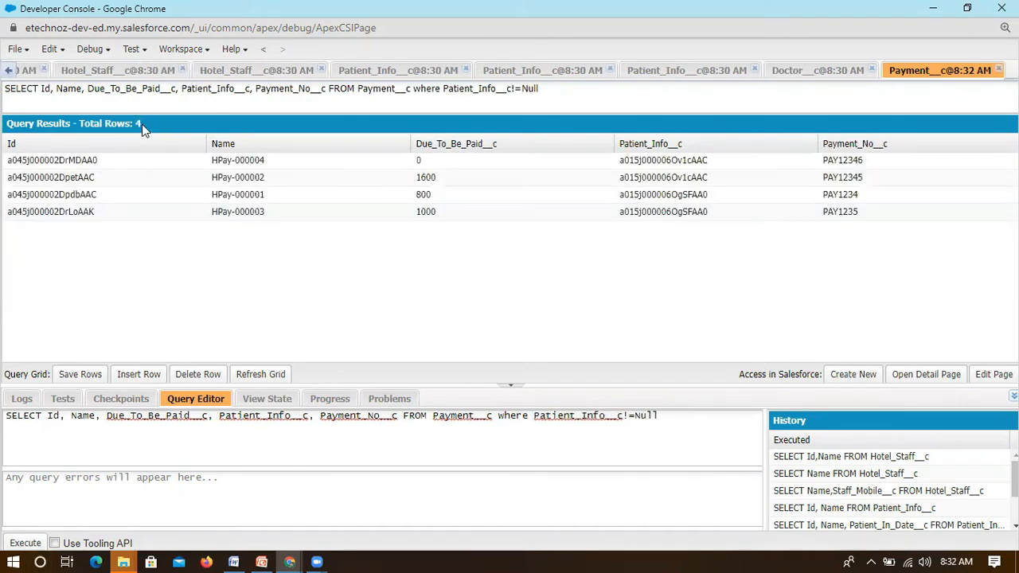
- Remove the where clause from the Payment__c query and execute the unfiltered version
{"action": "left_click_drag", "start_coordinate": [669, 422], "coordinate": [490, 427]}
{"action": "key", "text": "BackSpace"}
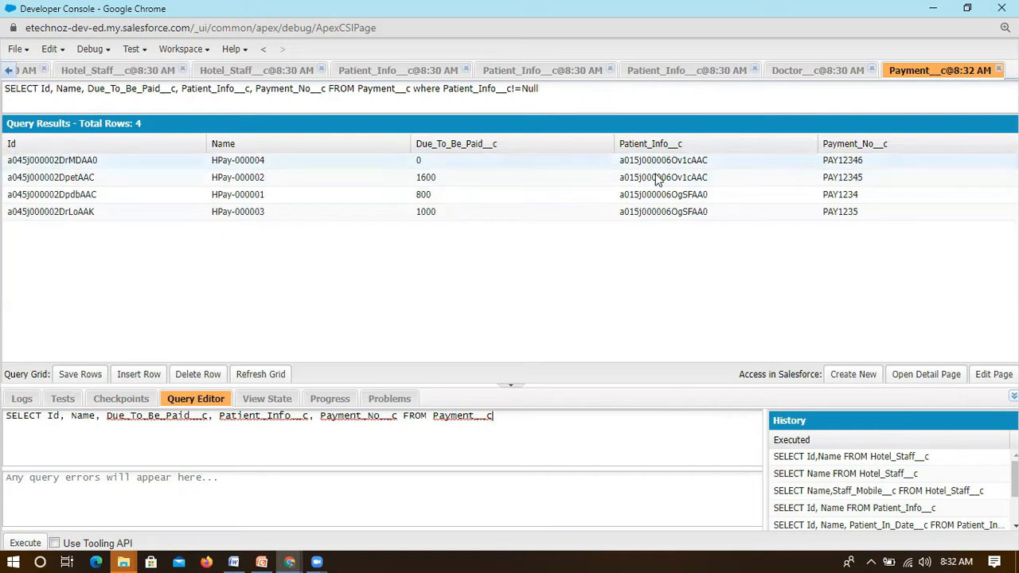
{"action": "left_click", "coordinate": [22, 542]}
- Compare the unfiltered Payment__c query and its rows with the one filtered on Patient_Info__c!=Null
{"action": "left_click_drag", "start_coordinate": [413, 89], "coordinate": [2, 95]}
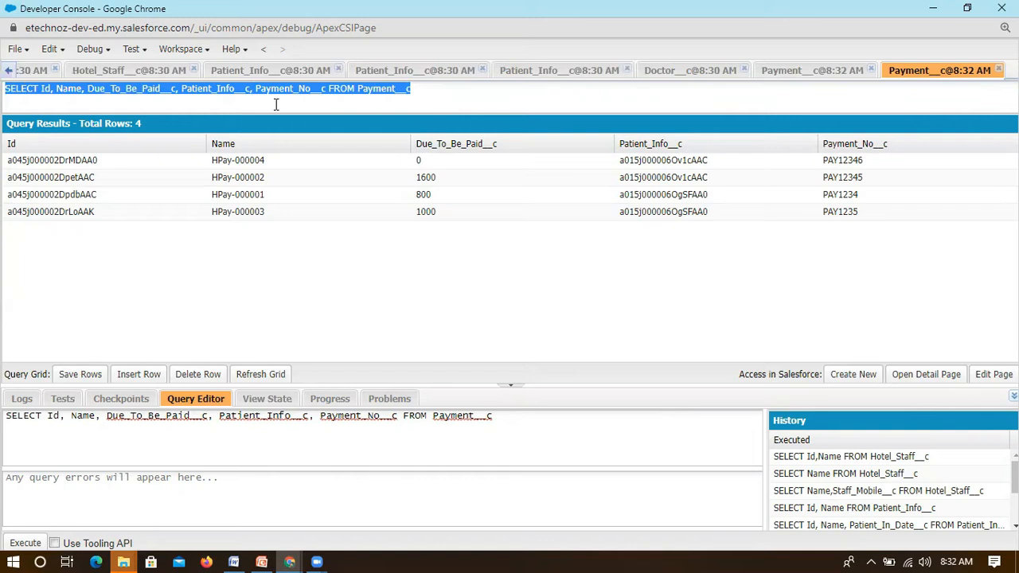
{"action": "double_click", "coordinate": [374, 93]}
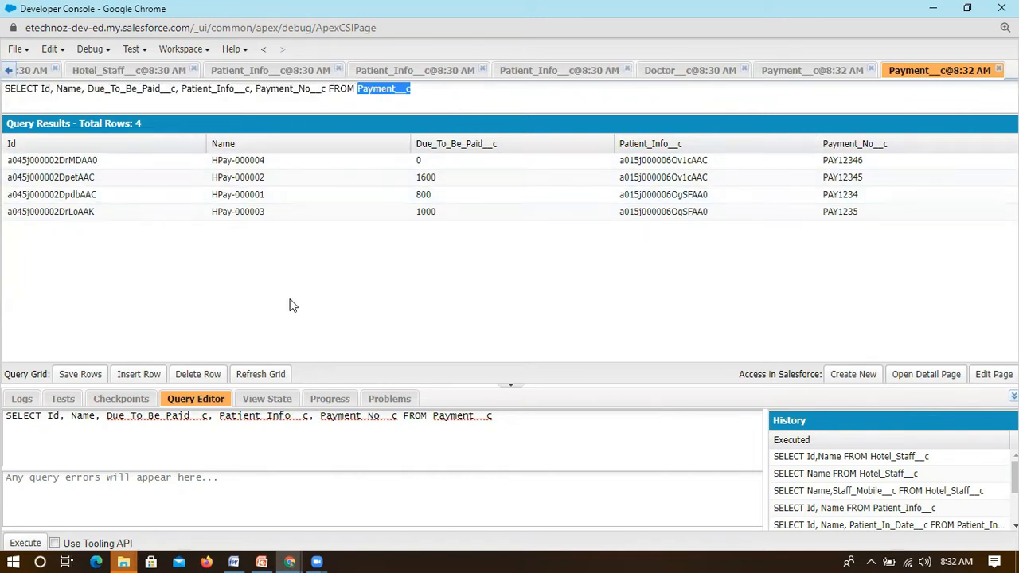
{"action": "left_click", "coordinate": [804, 76]}
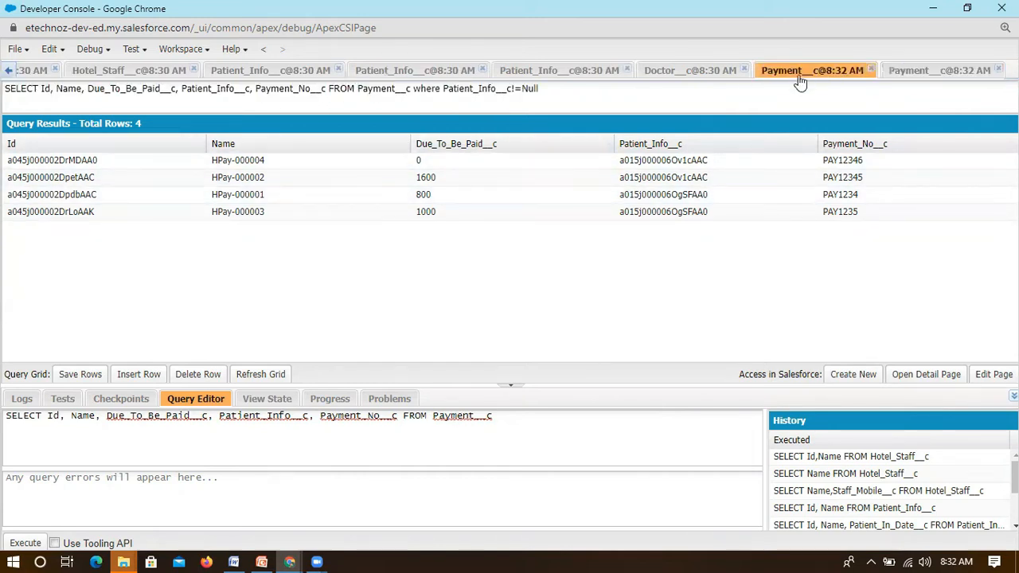
{"action": "left_click_drag", "start_coordinate": [552, 92], "coordinate": [413, 86]}
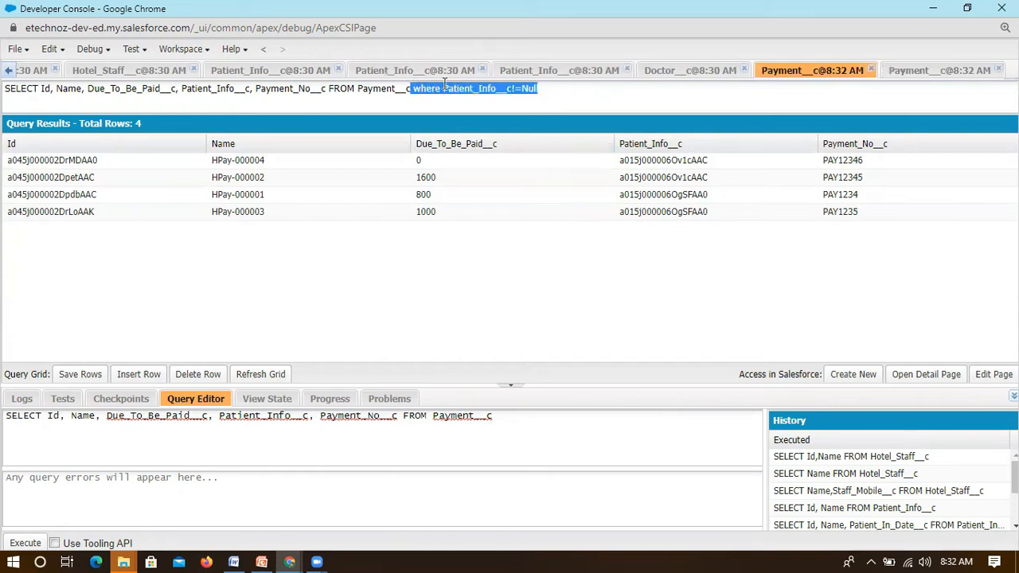
{"action": "double_click", "coordinate": [487, 88]}
{"action": "left_click_drag", "start_coordinate": [541, 89], "coordinate": [444, 91]}
{"action": "left_click", "coordinate": [574, 94]}
{"action": "double_click", "coordinate": [478, 89]}
{"action": "left_click_drag", "start_coordinate": [550, 92], "coordinate": [471, 91]}
{"action": "left_click", "coordinate": [575, 90]}
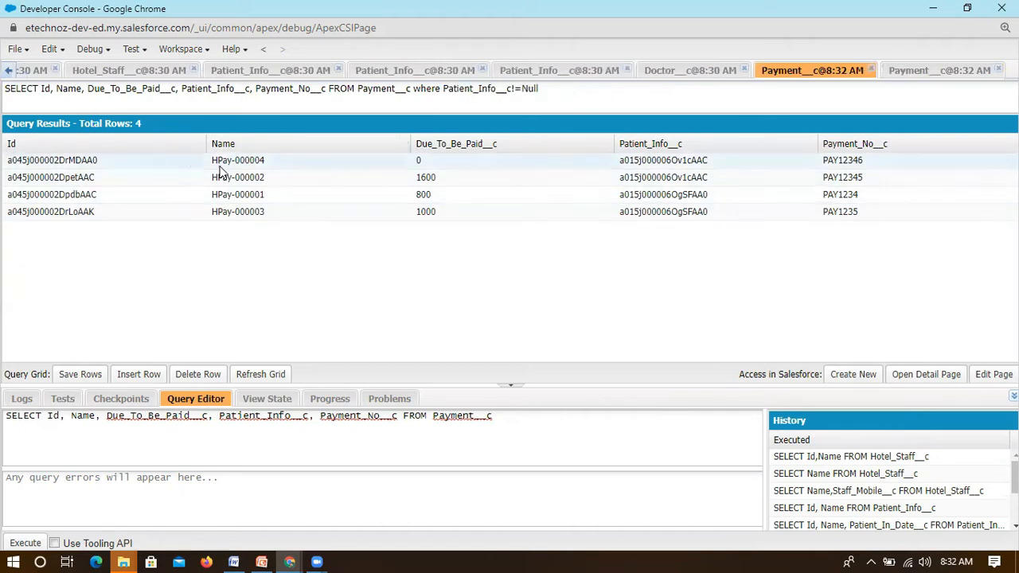
{"action": "left_click", "coordinate": [919, 78]}
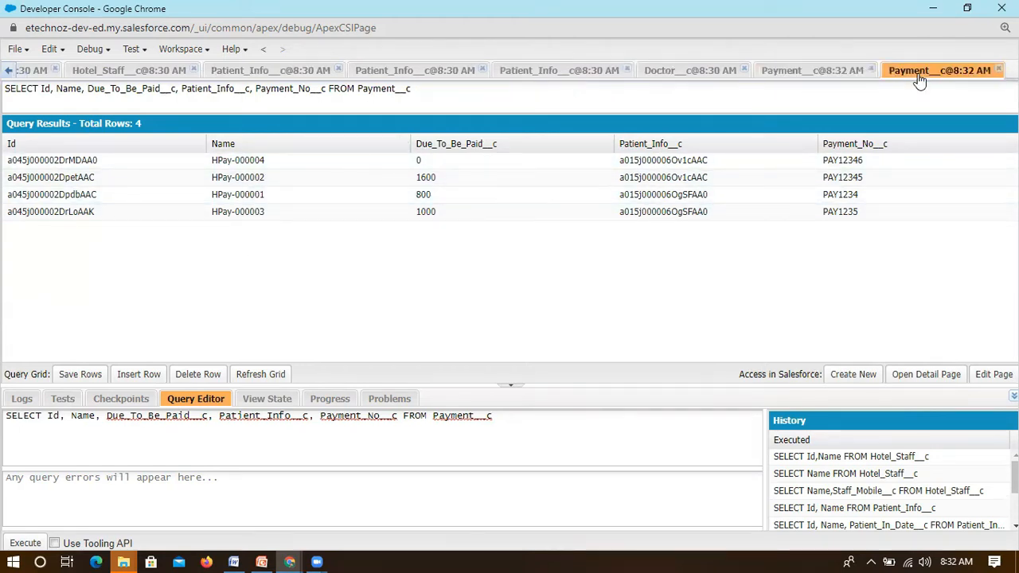
{"action": "left_click", "coordinate": [813, 75]}
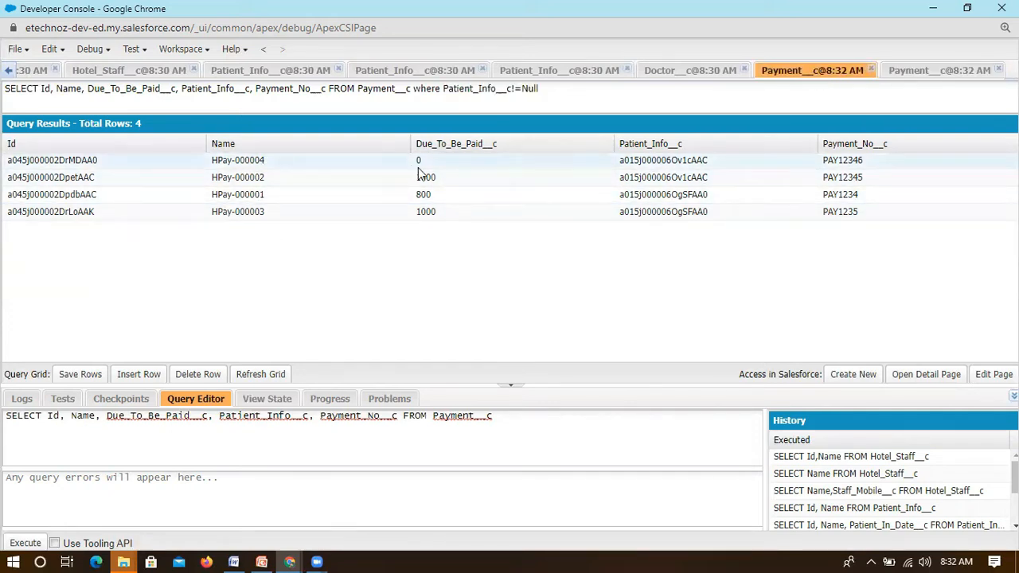
- Clear Patient_Info__c on the payment row with 1600 due, save the rows and refresh the filtered results
{"action": "double_click", "coordinate": [699, 165]}
{"action": "left_click_drag", "start_coordinate": [728, 160], "coordinate": [707, 177]}
{"action": "left_click", "coordinate": [673, 180]}
{"action": "double_click", "coordinate": [722, 178]}
{"action": "key", "text": "BackSpace"}
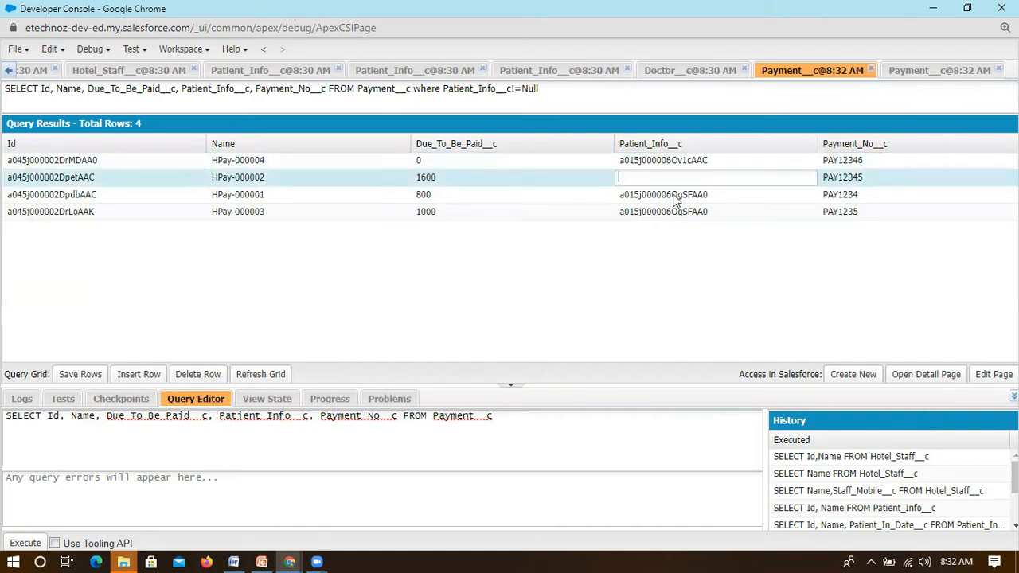
{"action": "left_click", "coordinate": [329, 308]}
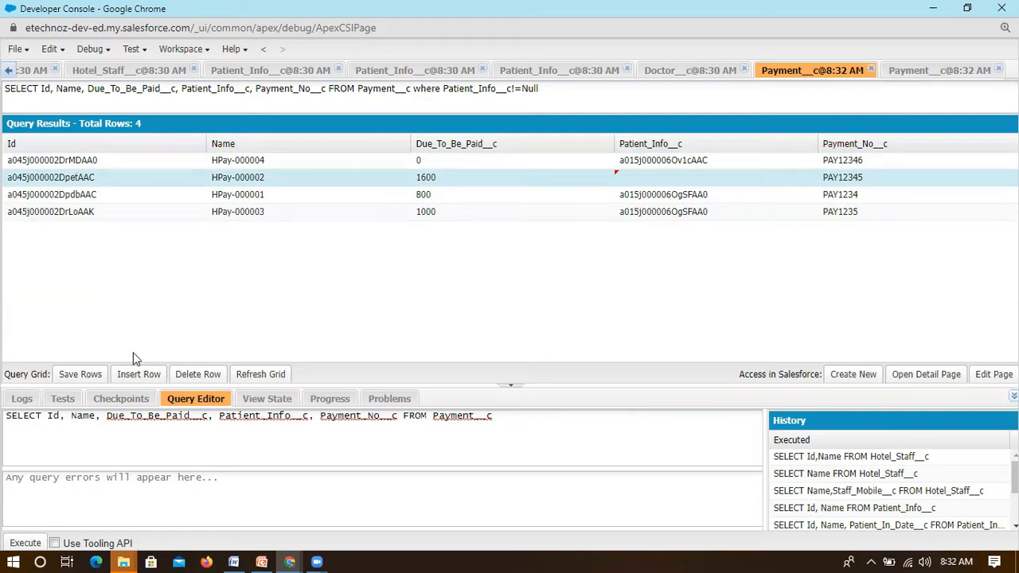
{"action": "left_click", "coordinate": [89, 378]}
{"action": "left_click", "coordinate": [279, 379]}
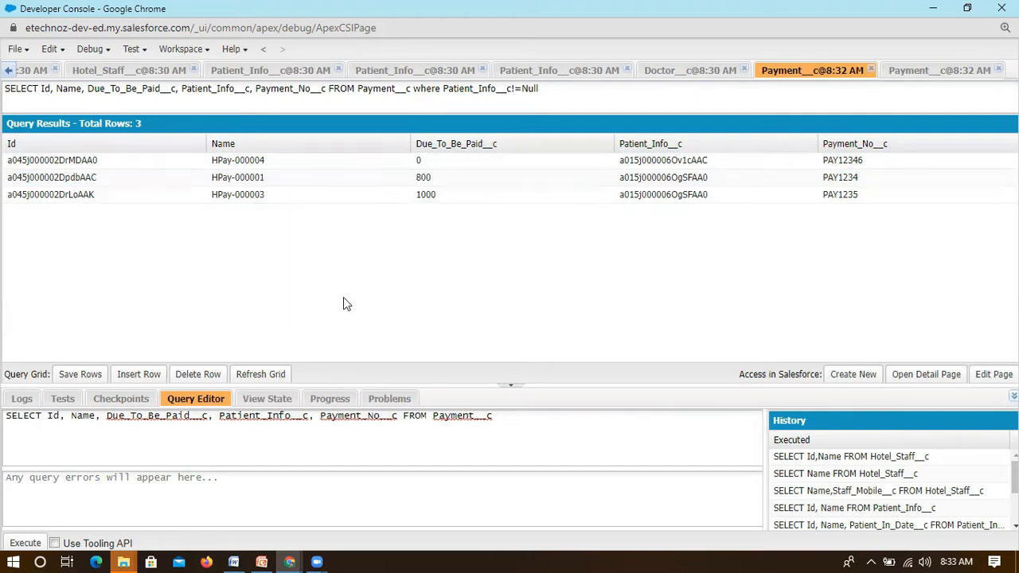
- Review the Patient_Info__c!=Null filter, refresh the unfiltered Payment__c results and compare both result sets
{"action": "left_click_drag", "start_coordinate": [544, 90], "coordinate": [409, 93]}
{"action": "double_click", "coordinate": [499, 89]}
{"action": "left_click_drag", "start_coordinate": [587, 91], "coordinate": [490, 94]}
{"action": "left_click", "coordinate": [571, 95]}
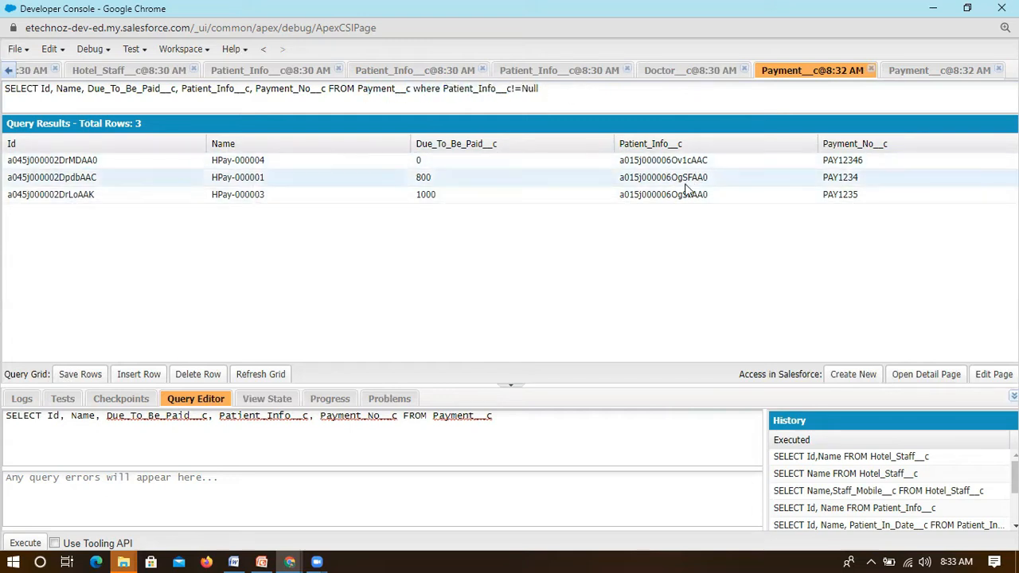
{"action": "left_click", "coordinate": [907, 73]}
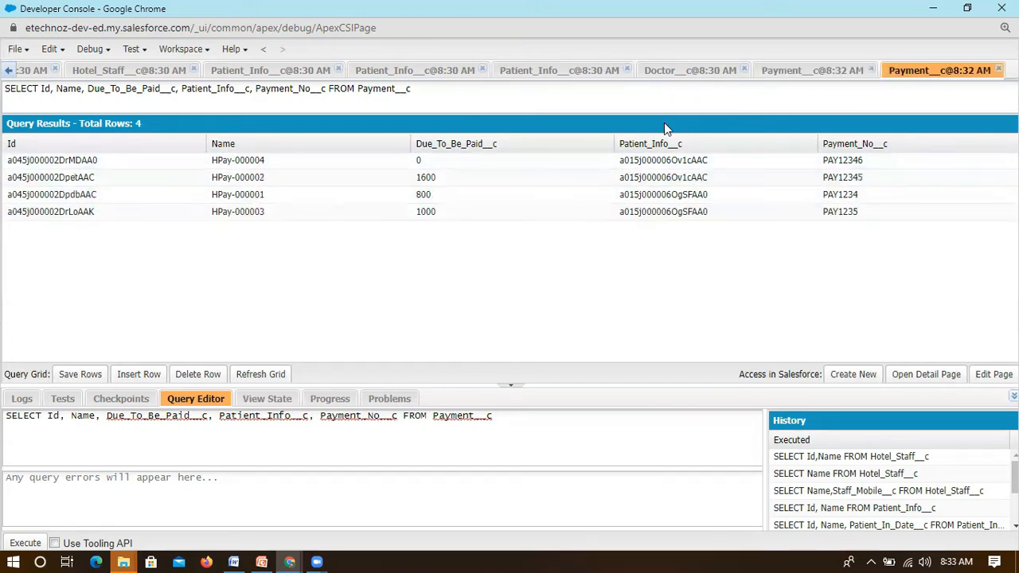
{"action": "left_click", "coordinate": [266, 381]}
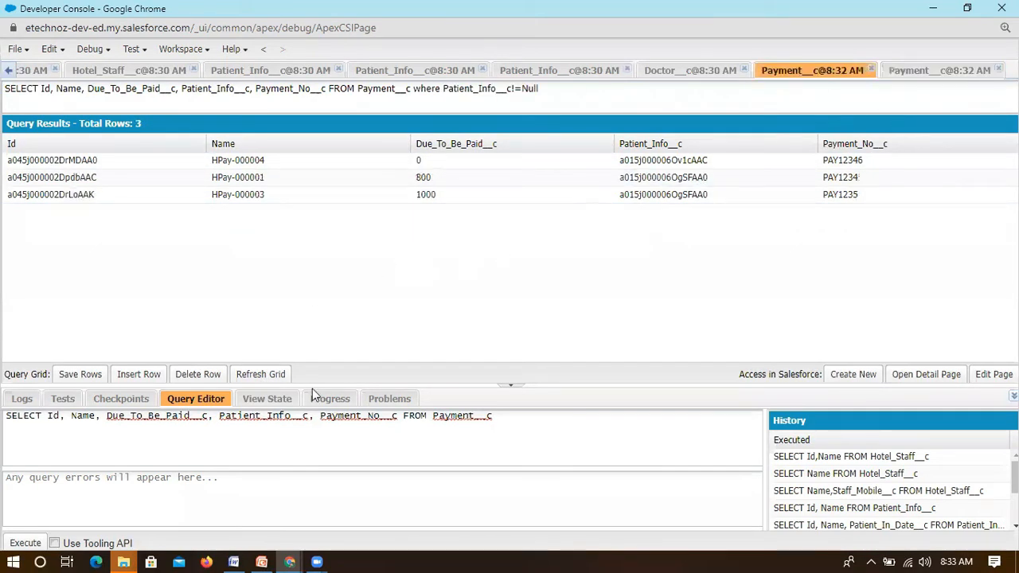
{"action": "left_click", "coordinate": [904, 75]}
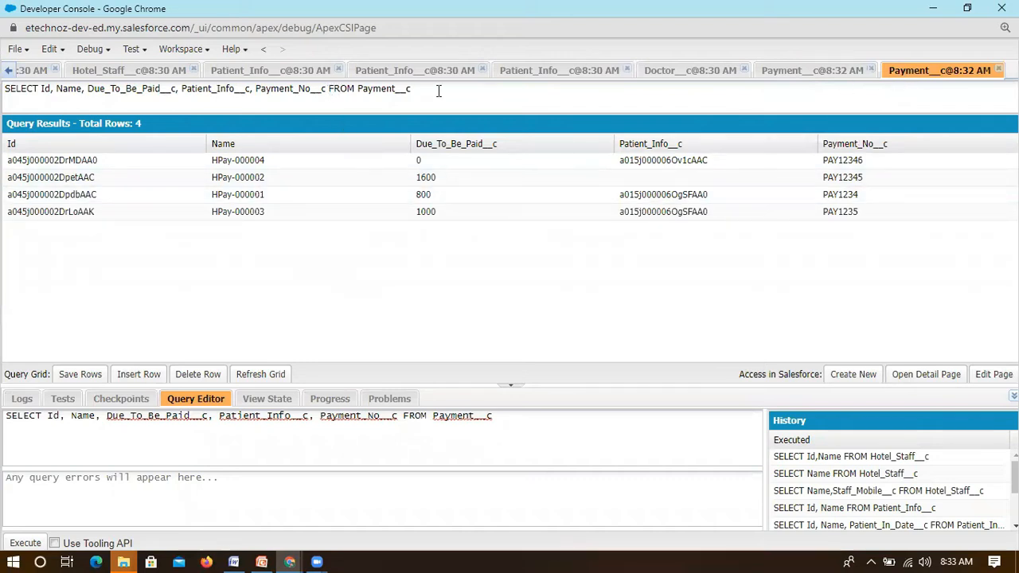
- In Salesforce's all-payments list, assign the payment with 1,600 due to the same patient record as the 0.00 due payment and save
{"action": "mouse_move", "coordinate": [293, 558]}
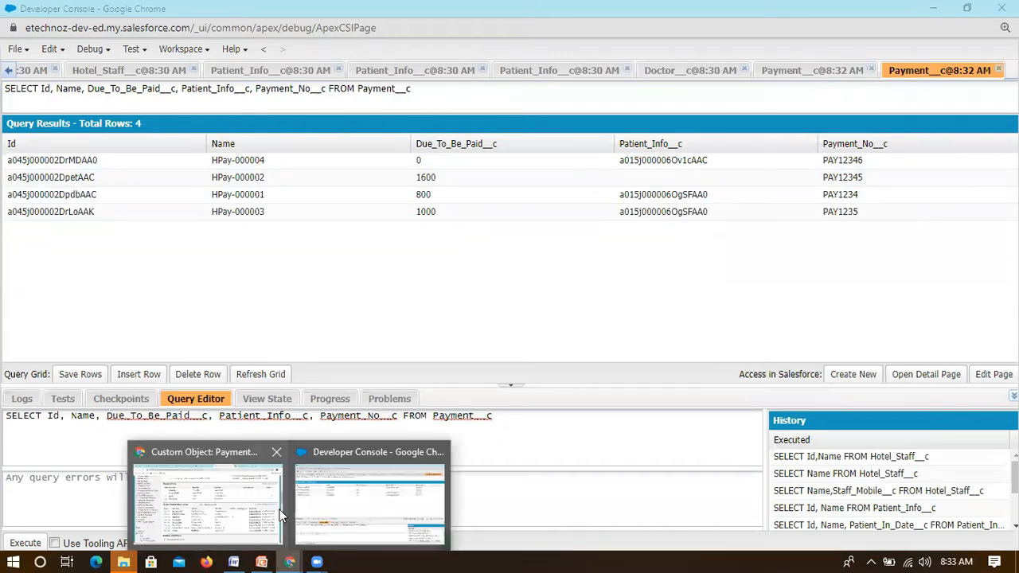
{"action": "left_click", "coordinate": [226, 501]}
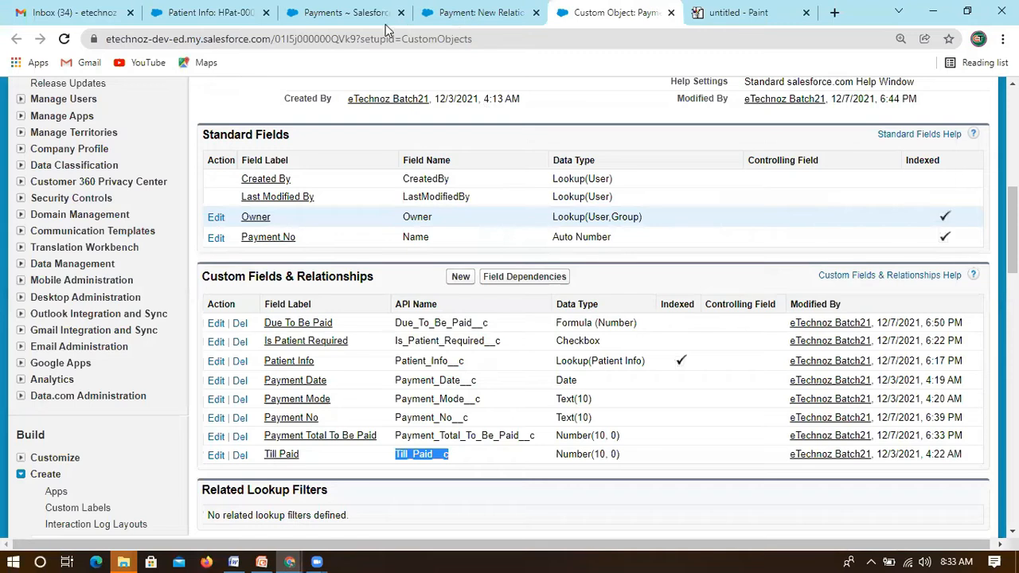
{"action": "left_click", "coordinate": [326, 12]}
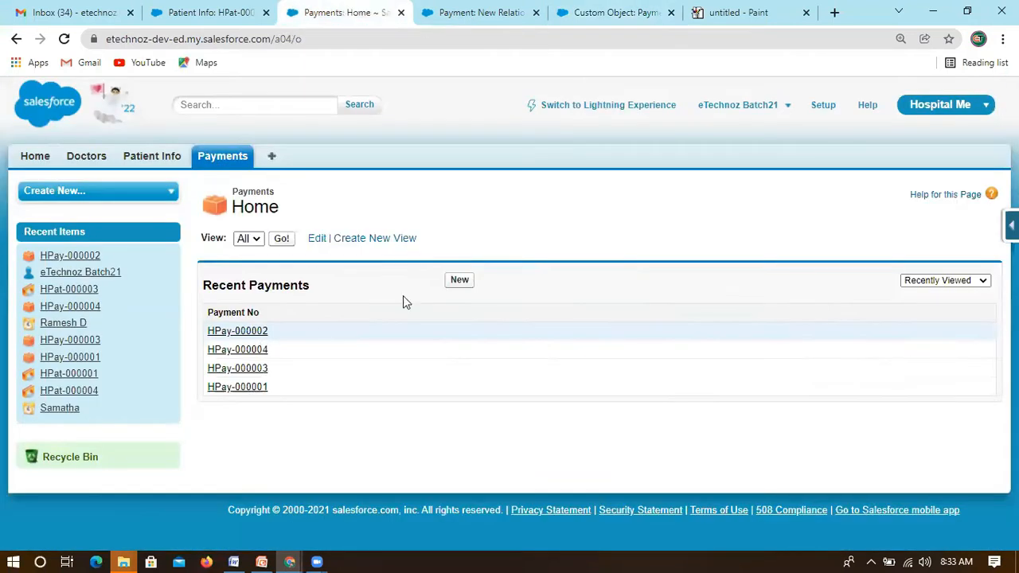
{"action": "left_click", "coordinate": [281, 238]}
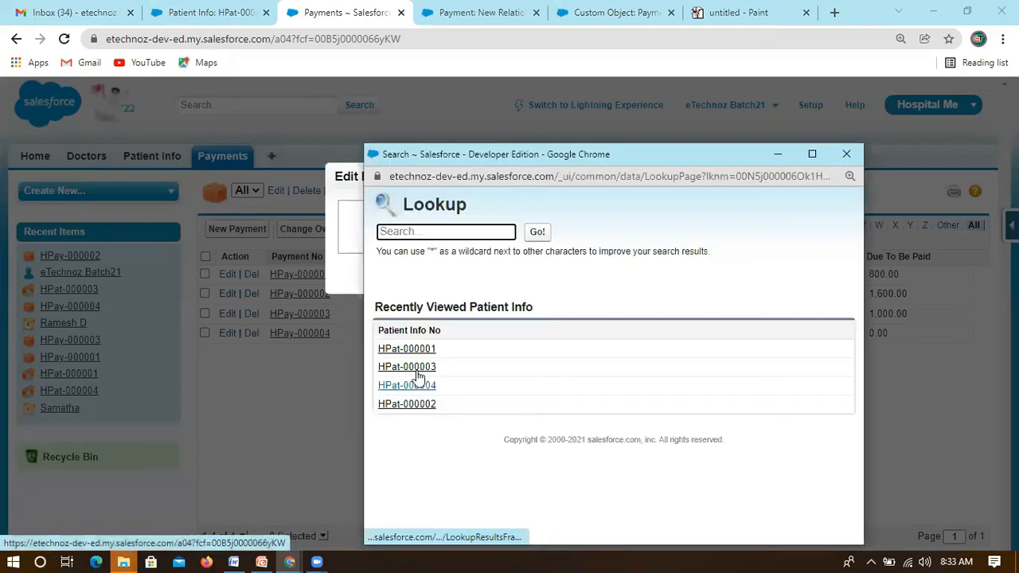
{"action": "left_click", "coordinate": [412, 373]}
{"action": "left_click", "coordinate": [491, 271]}
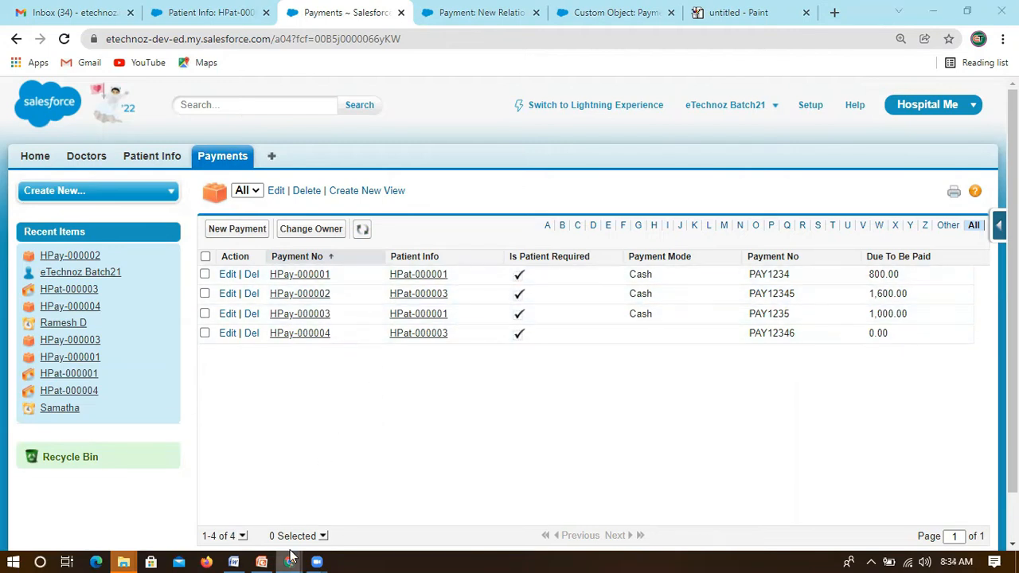
- Switch to the Developer Console, refresh the unfiltered and Patient_Info__c!=Null Payment__c results, and compare their rows and filter
{"action": "mouse_move", "coordinate": [289, 562]}
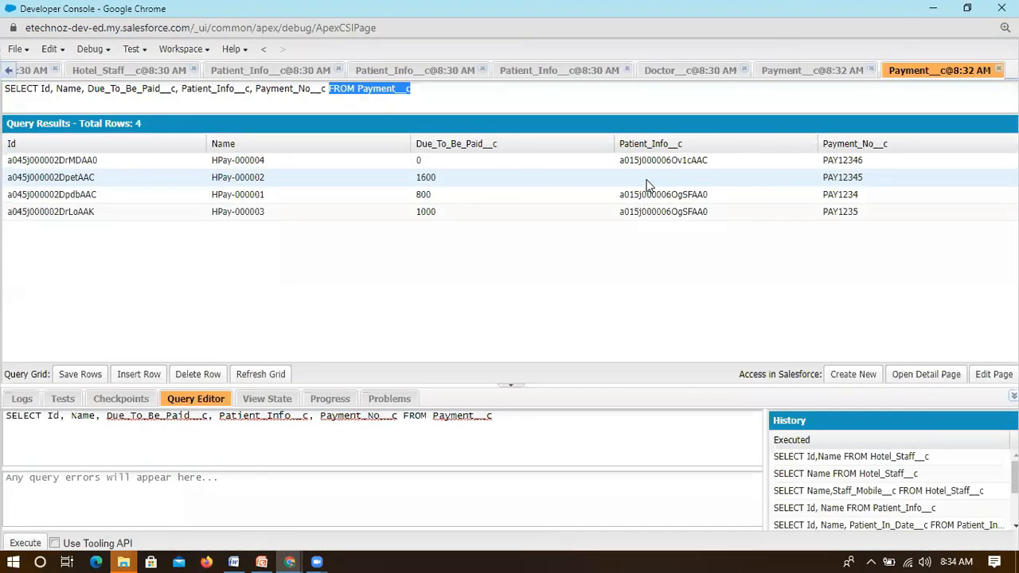
{"action": "left_click", "coordinate": [265, 374]}
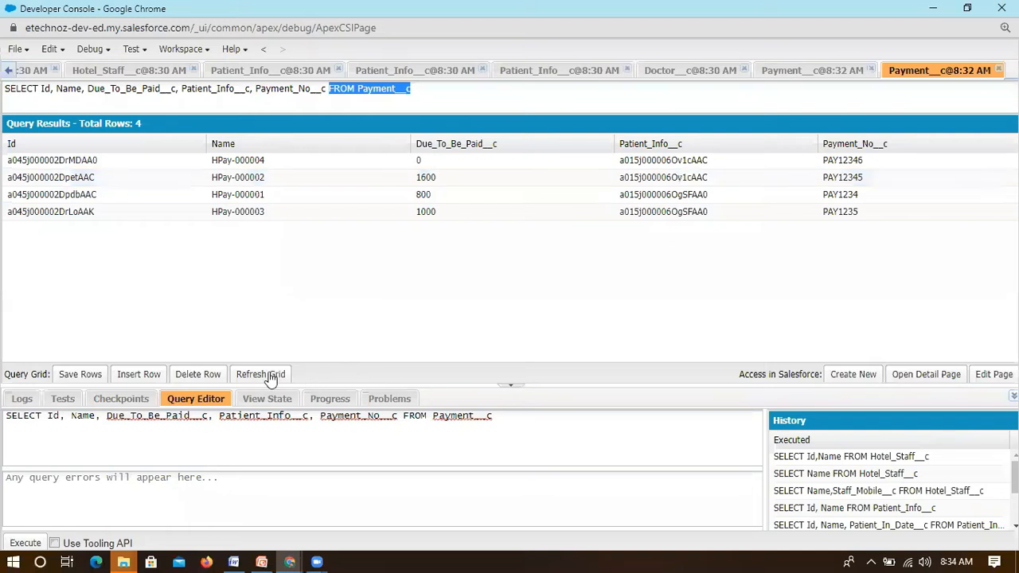
{"action": "left_click", "coordinate": [795, 74]}
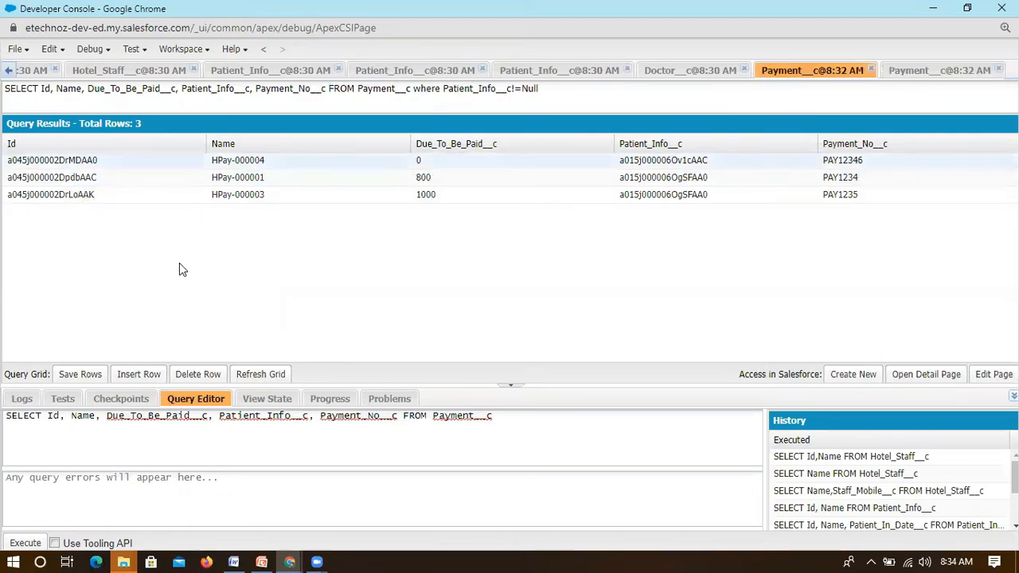
{"action": "left_click", "coordinate": [263, 374]}
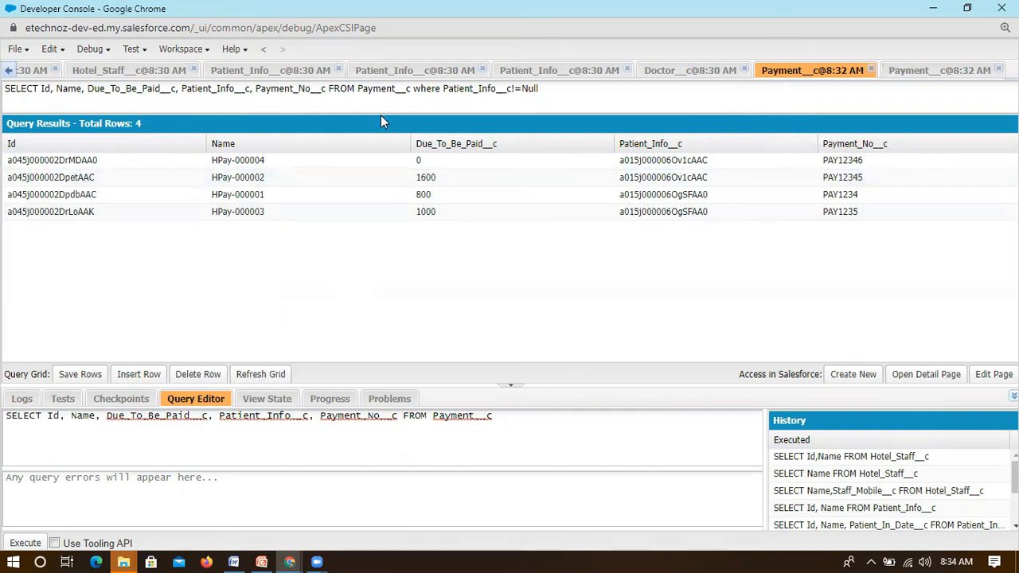
{"action": "left_click", "coordinate": [923, 76]}
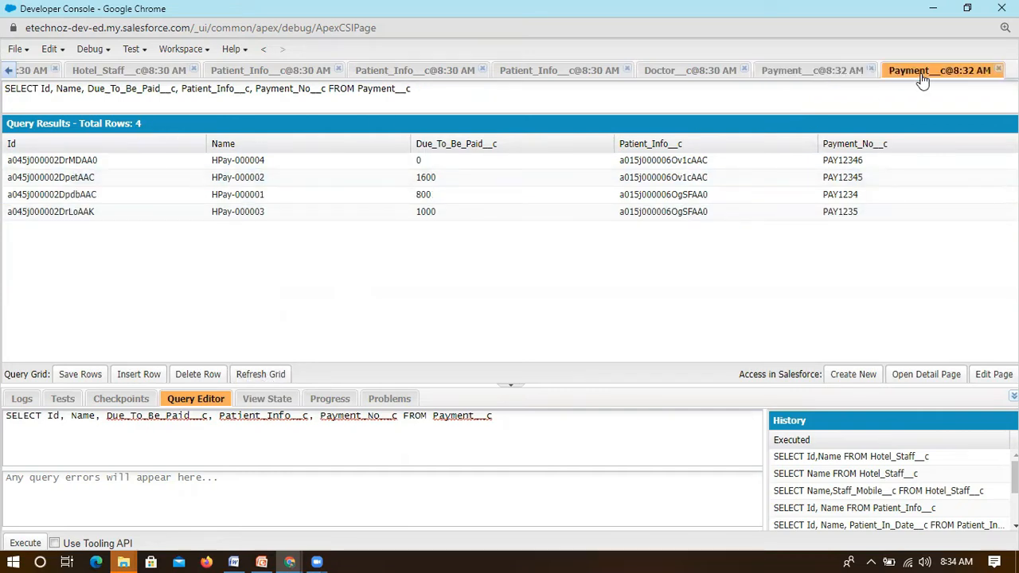
{"action": "left_click", "coordinate": [814, 76]}
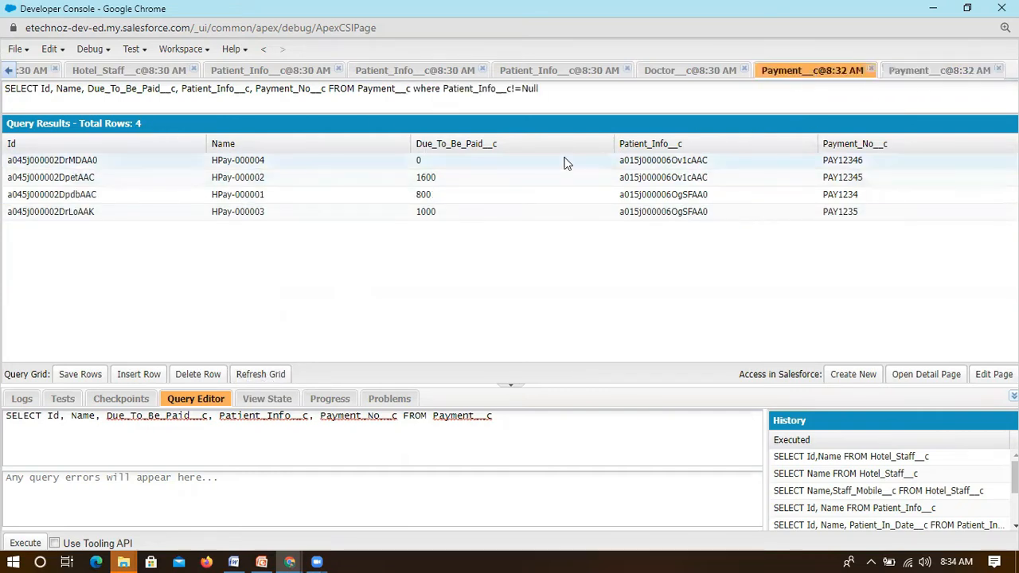
{"action": "left_click_drag", "start_coordinate": [443, 88], "coordinate": [558, 91]}
{"action": "left_click", "coordinate": [462, 89]}
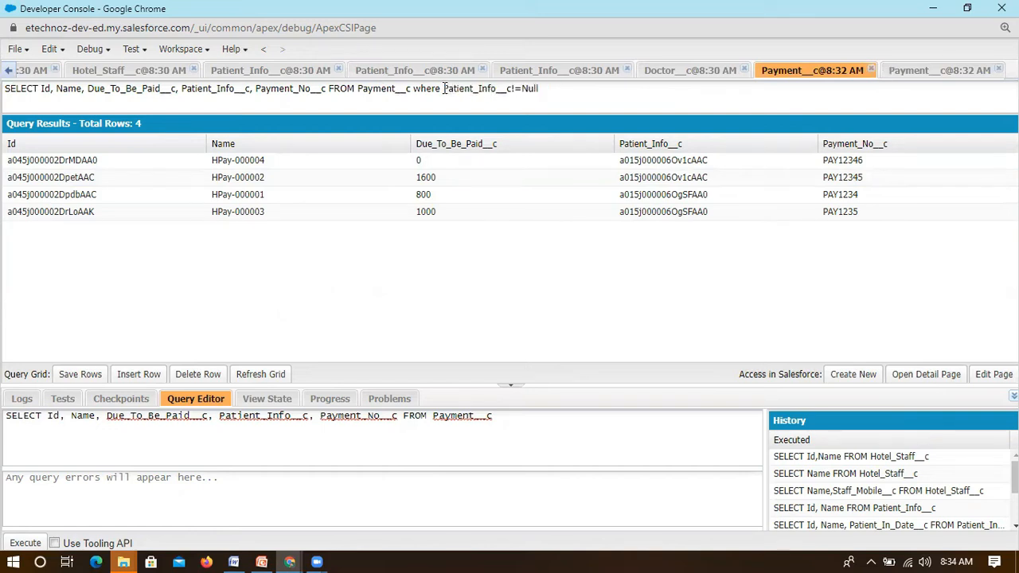
{"action": "left_click_drag", "start_coordinate": [443, 88], "coordinate": [559, 88]}
{"action": "left_click", "coordinate": [561, 90]}
- Return to Payment's new relationship wizard, go back to the field type choice and select Master-Detail Relationship
{"action": "left_click", "coordinate": [933, 9]}
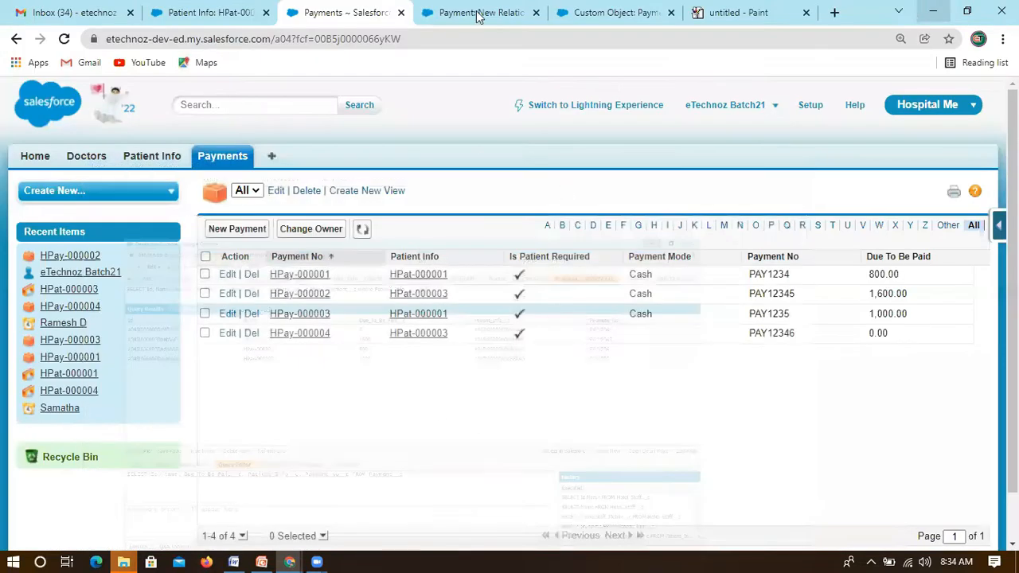
{"action": "key", "text": "ctrl+Tab"}
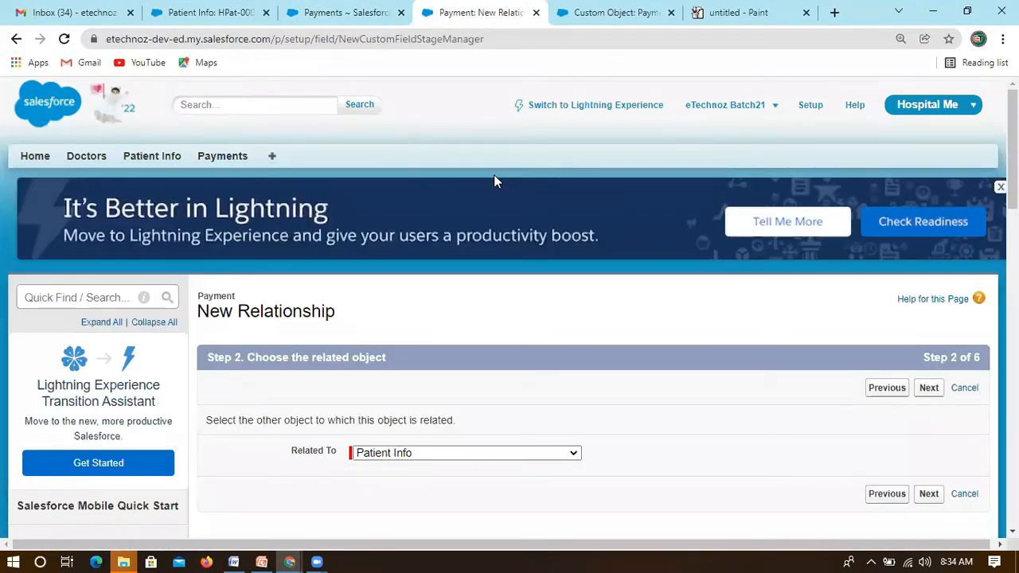
{"action": "key", "text": "Return"}
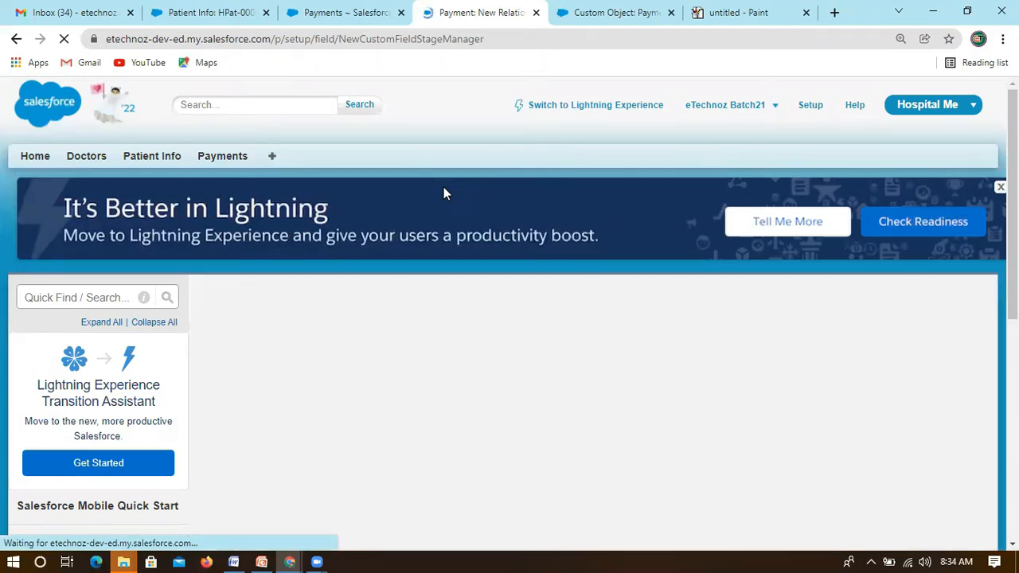
{"action": "scroll", "coordinate": [407, 373], "scroll_direction": "down", "scroll_amount": 3}
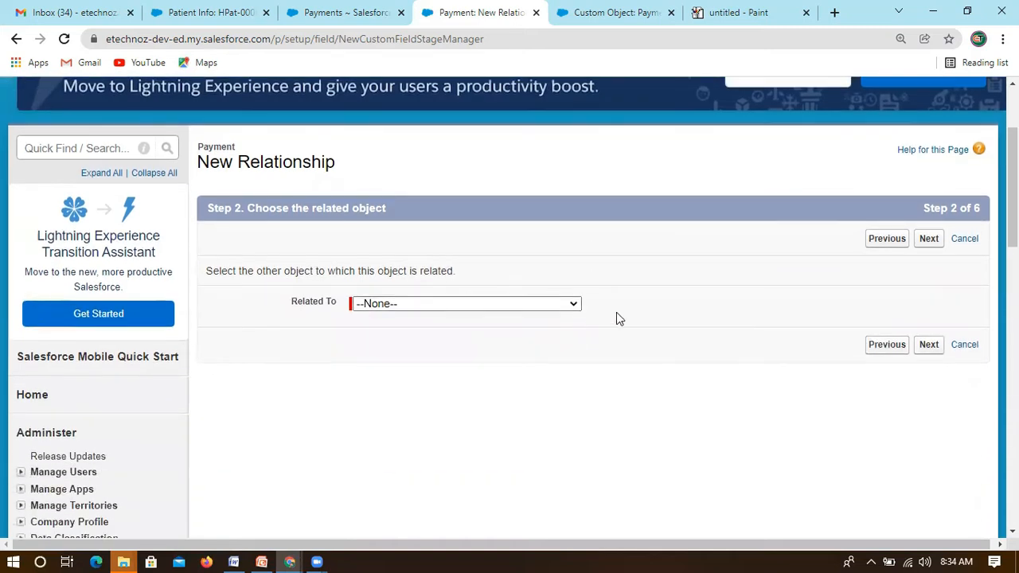
{"action": "left_click", "coordinate": [888, 275]}
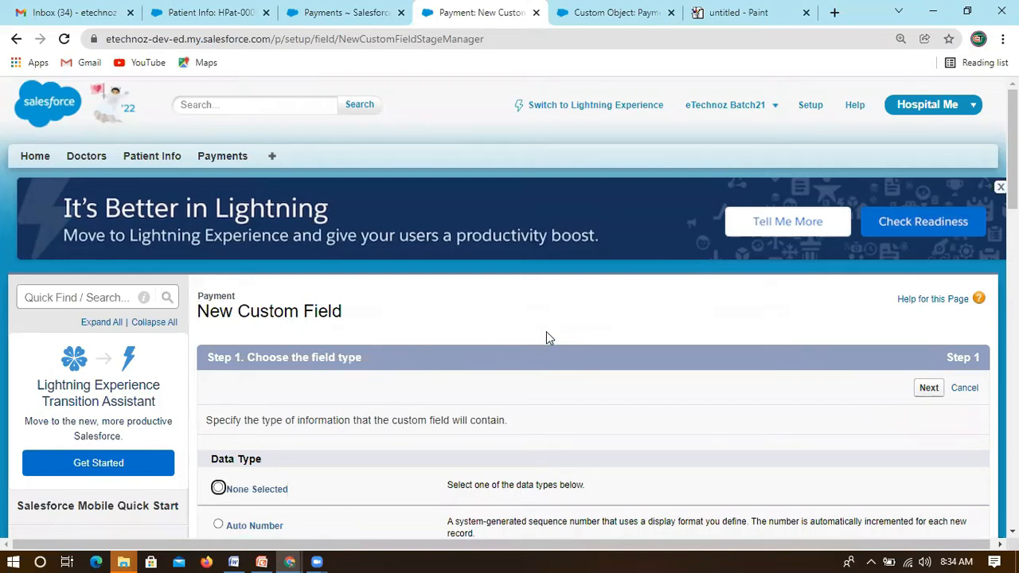
{"action": "scroll", "coordinate": [536, 368], "scroll_direction": "down", "scroll_amount": 3}
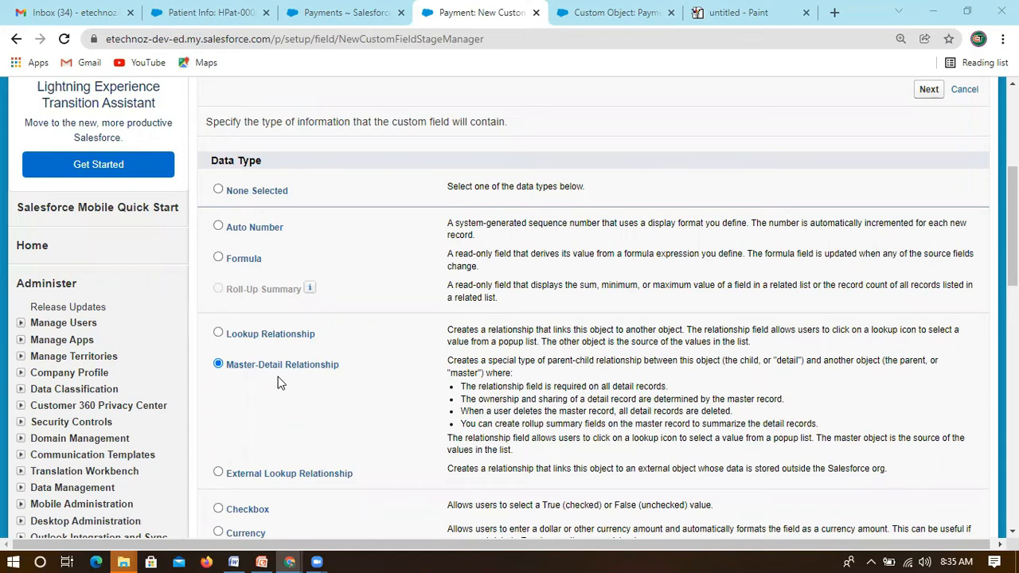
- Examine the Master-Detail Relationship description, especially the rule about the relationship field on detail records
{"action": "left_click_drag", "start_coordinate": [447, 360], "coordinate": [766, 456]}
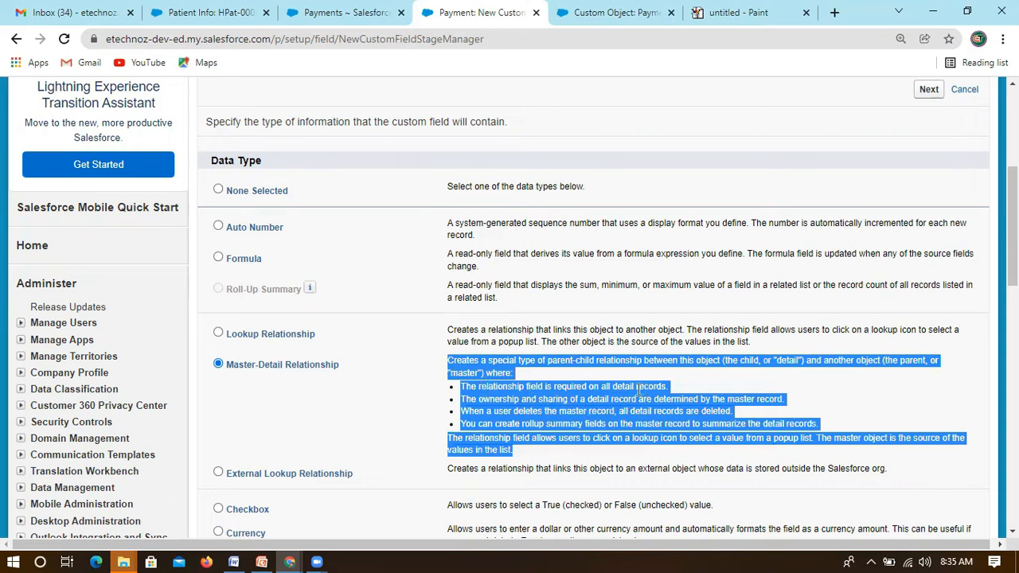
{"action": "left_click", "coordinate": [476, 388]}
{"action": "left_click_drag", "start_coordinate": [476, 387], "coordinate": [681, 393]}
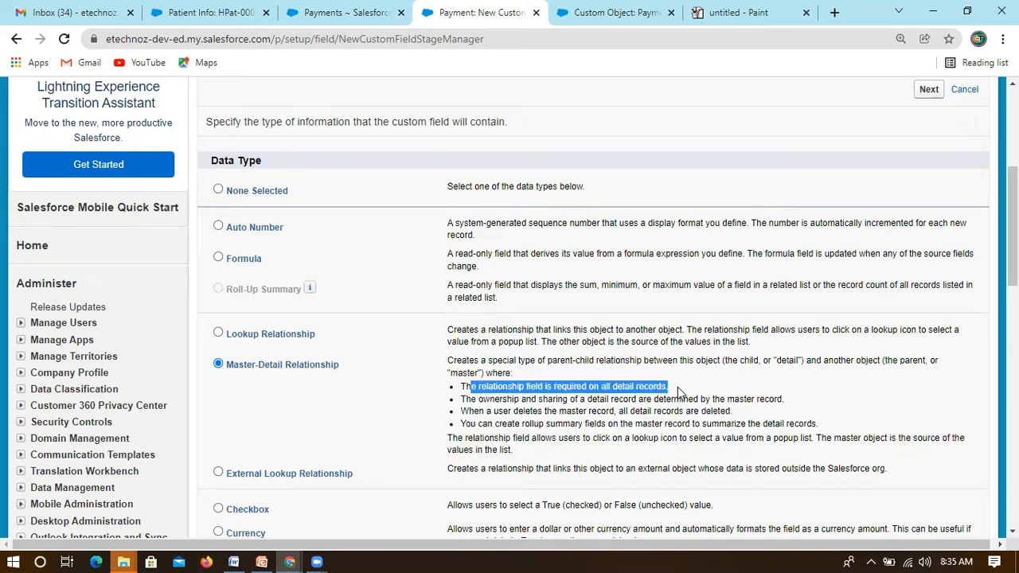
{"action": "left_click", "coordinate": [656, 385]}
{"action": "left_click_drag", "start_coordinate": [620, 384], "coordinate": [683, 389]}
{"action": "left_click", "coordinate": [682, 390]}
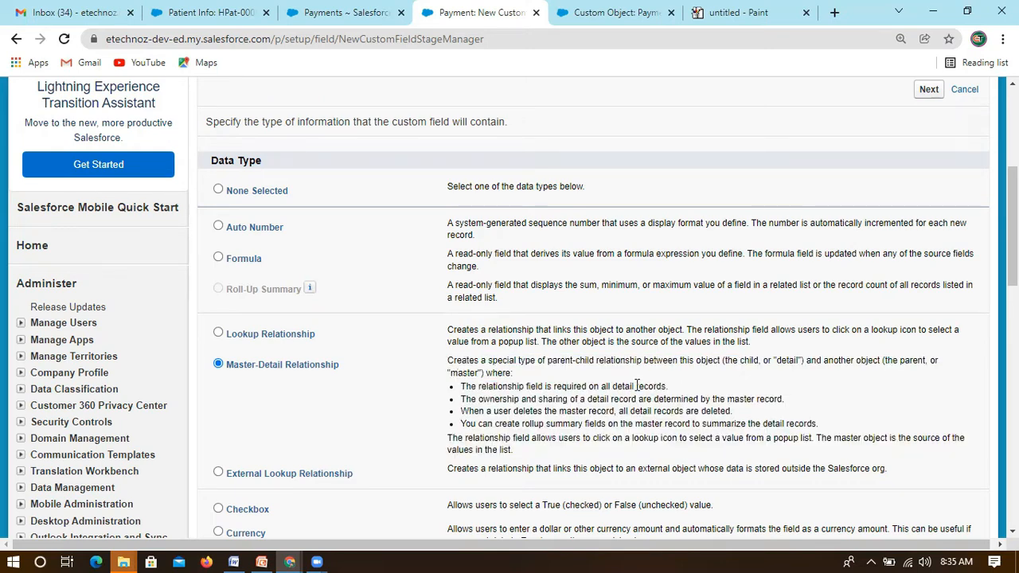
{"action": "double_click", "coordinate": [618, 383]}
{"action": "double_click", "coordinate": [244, 371]}
{"action": "double_click", "coordinate": [271, 367]}
{"action": "double_click", "coordinate": [239, 365]}
{"action": "double_click", "coordinate": [277, 365]}
{"action": "double_click", "coordinate": [295, 365]}
{"action": "left_click", "coordinate": [265, 367]}
{"action": "double_click", "coordinate": [240, 366]}
{"action": "double_click", "coordinate": [273, 369]}
{"action": "left_click", "coordinate": [241, 372]}
{"action": "double_click", "coordinate": [240, 372]}
{"action": "double_click", "coordinate": [273, 366]}
{"action": "left_click", "coordinate": [366, 380]}
{"action": "double_click", "coordinate": [631, 388]}
{"action": "left_click", "coordinate": [708, 388]}
- Proceed to the related object choice, relate Payment to Patient Info, and check the existing payments list
{"action": "left_click", "coordinate": [926, 92]}
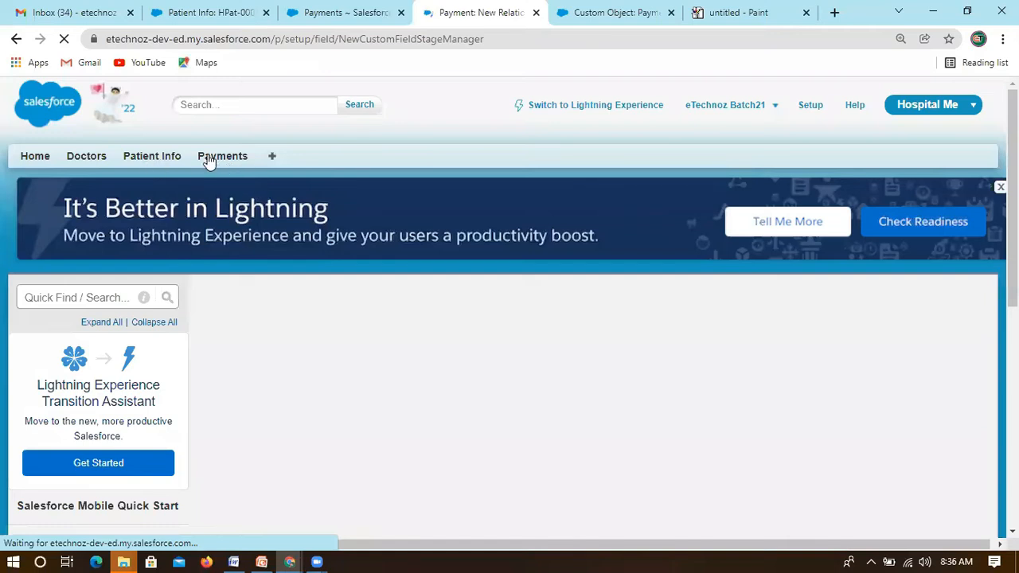
{"action": "left_click", "coordinate": [423, 464]}
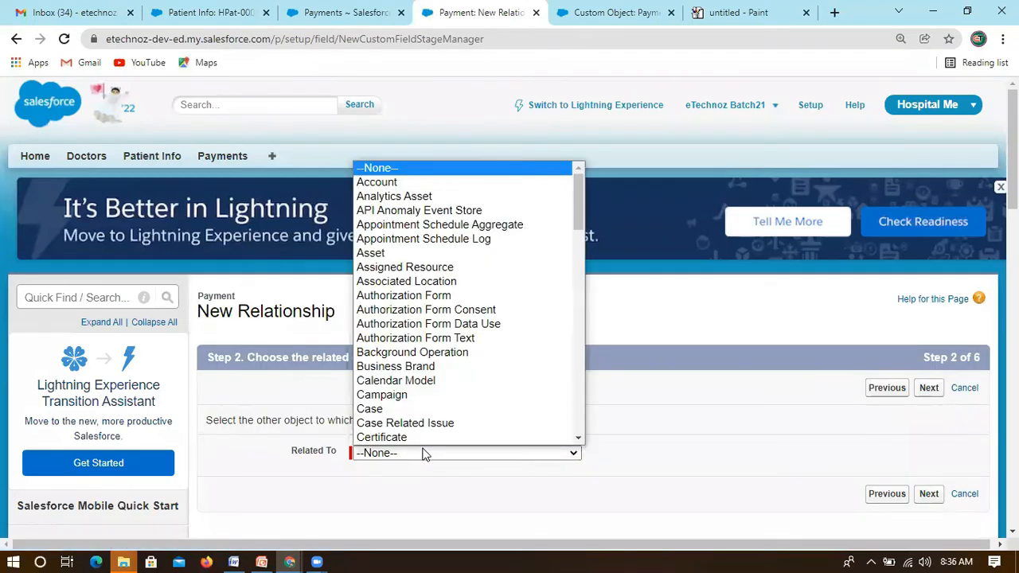
{"action": "scroll", "coordinate": [416, 406], "scroll_direction": "down", "scroll_amount": 1}
{"action": "scroll", "coordinate": [416, 406], "scroll_direction": "down", "scroll_amount": 6}
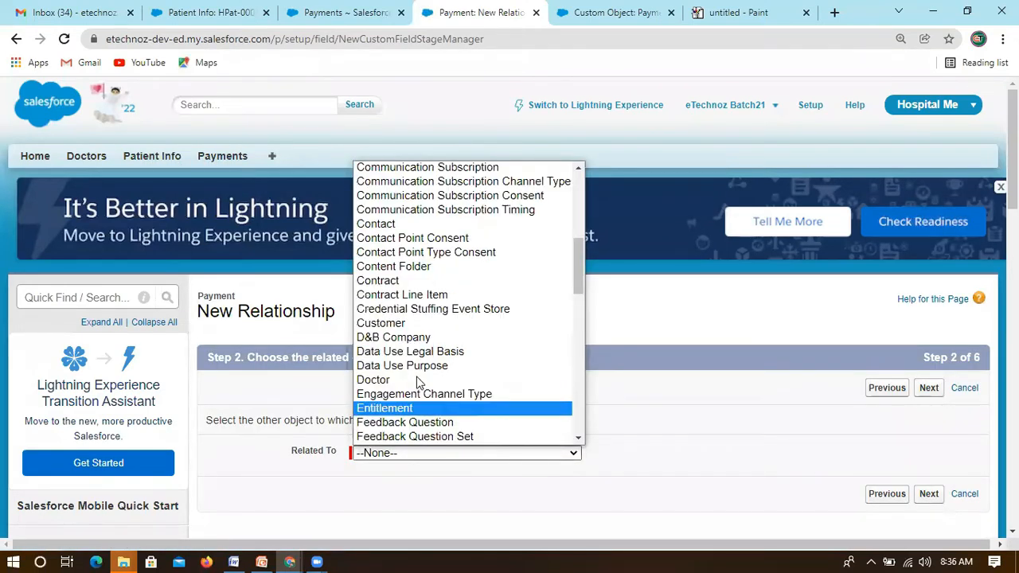
{"action": "scroll", "coordinate": [418, 374], "scroll_direction": "down", "scroll_amount": 3}
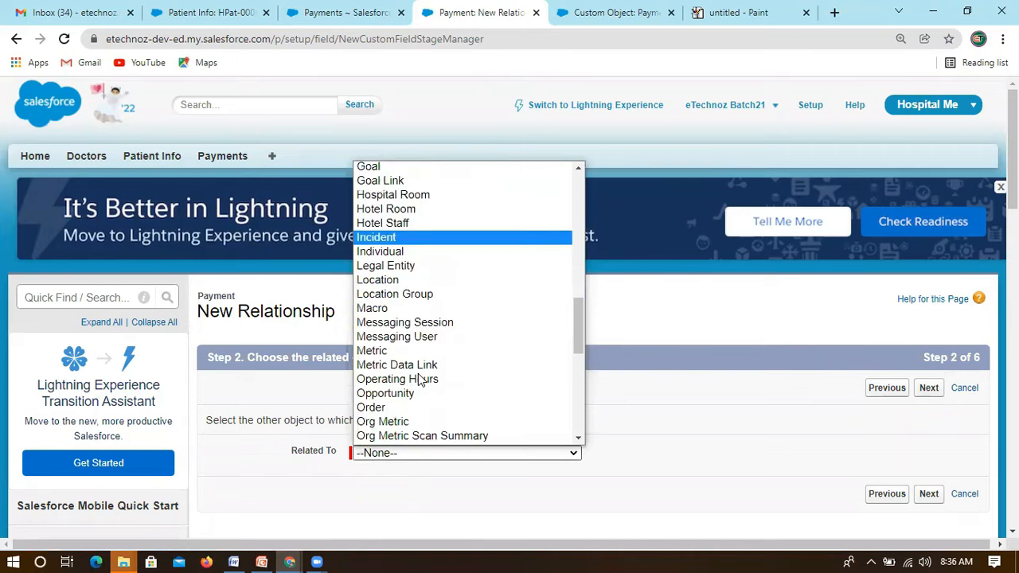
{"action": "key", "text": "p"}
{"action": "key", "text": "Down"}
{"action": "key", "text": "Down"}
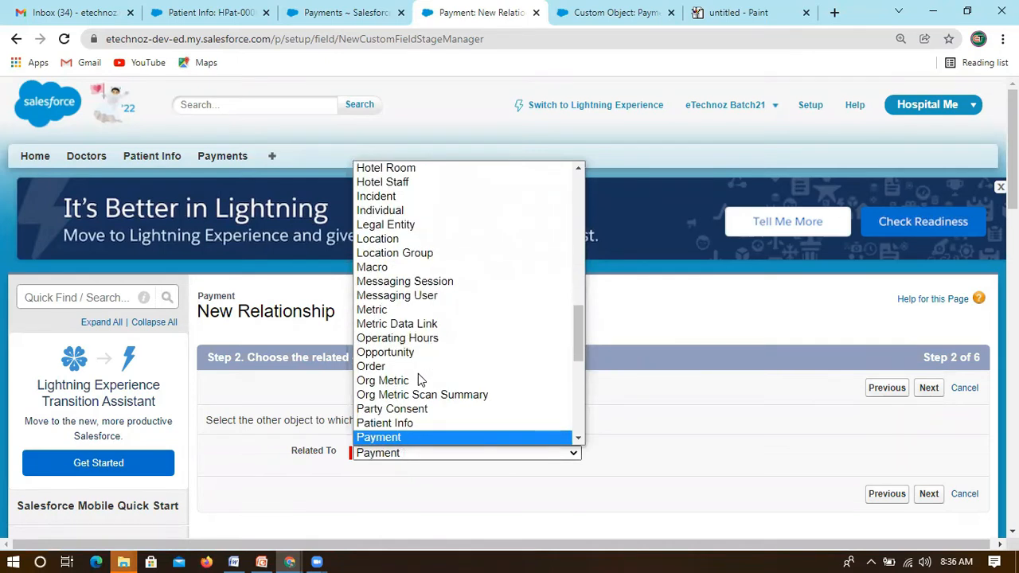
{"action": "left_click", "coordinate": [406, 423]}
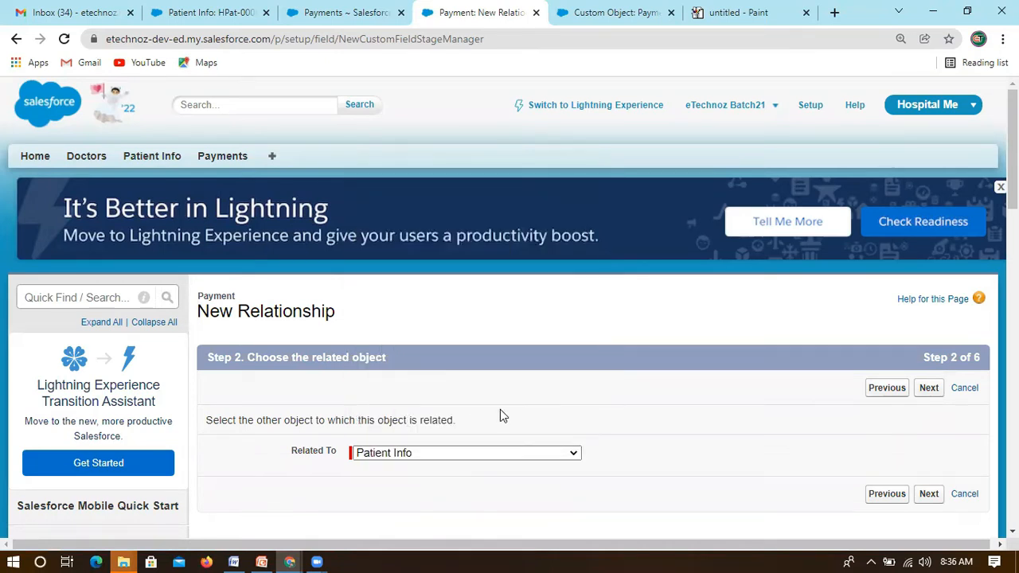
{"action": "left_click", "coordinate": [343, 14]}
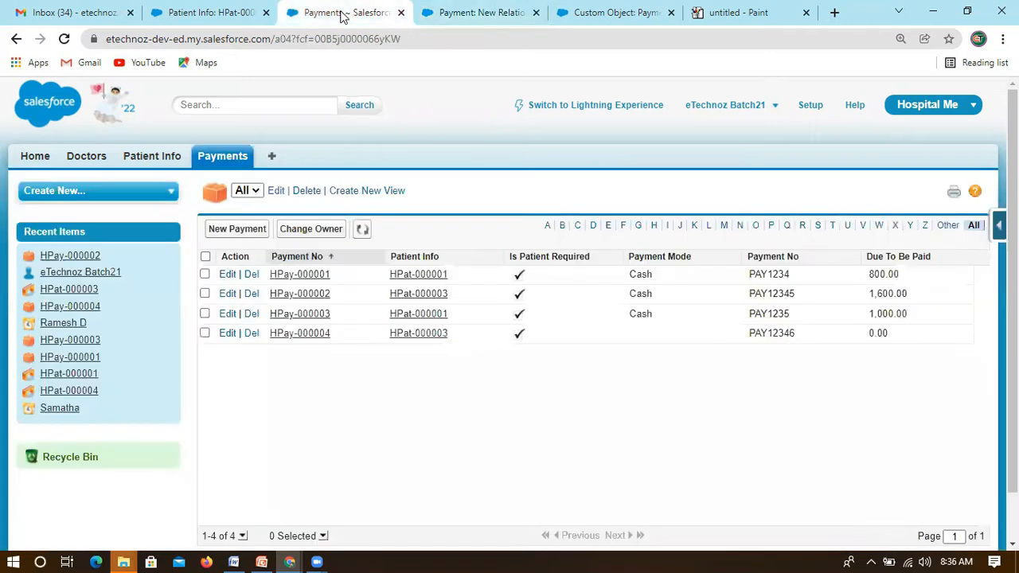
{"action": "left_click", "coordinate": [468, 11]}
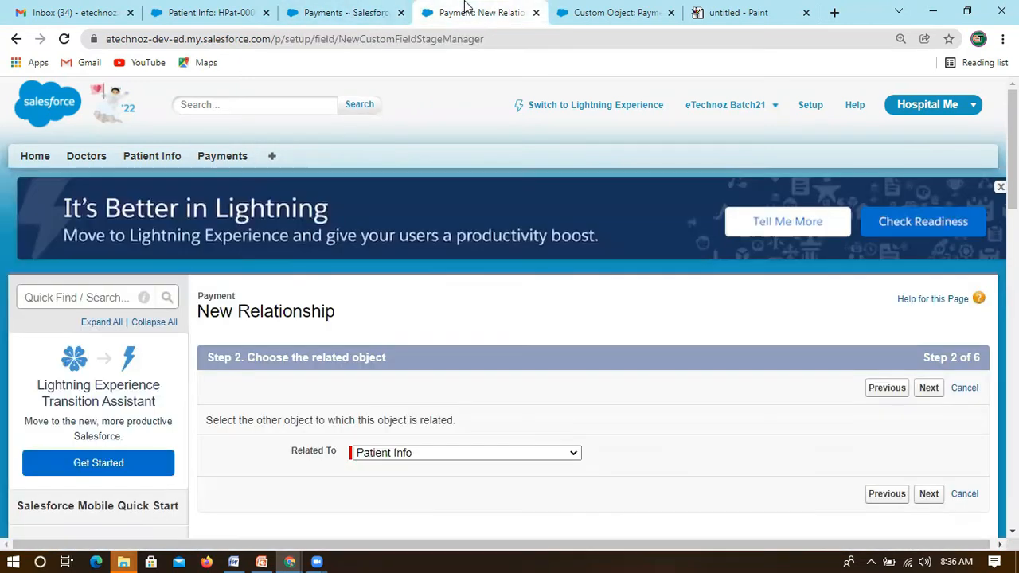
- Proceed to the naming step and label the relationship field Patient Info MD, with Patient_Info_MD as its field name
{"action": "left_click", "coordinate": [929, 388]}
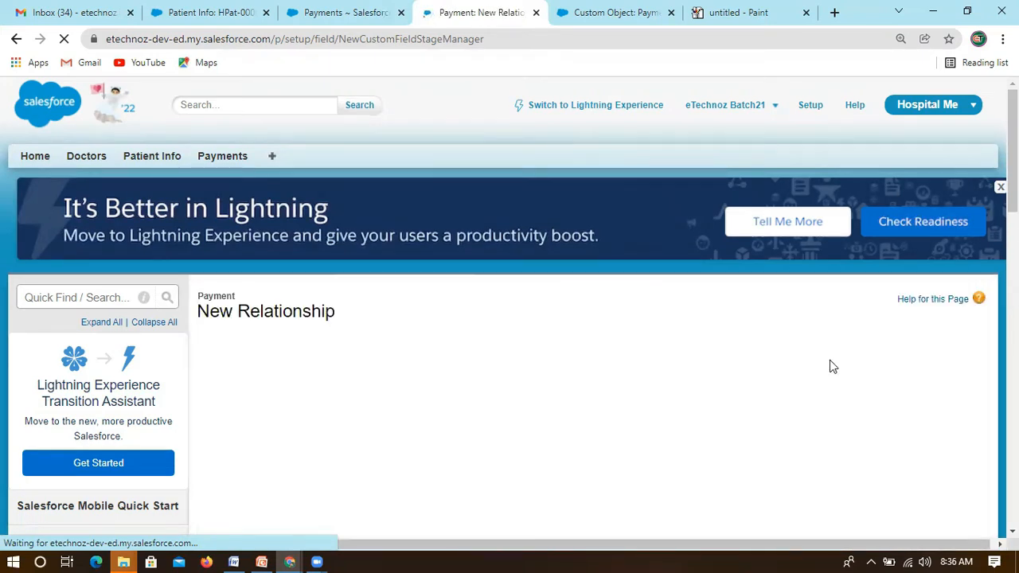
{"action": "left_click_drag", "start_coordinate": [987, 358], "coordinate": [957, 360]}
{"action": "left_click", "coordinate": [686, 330]}
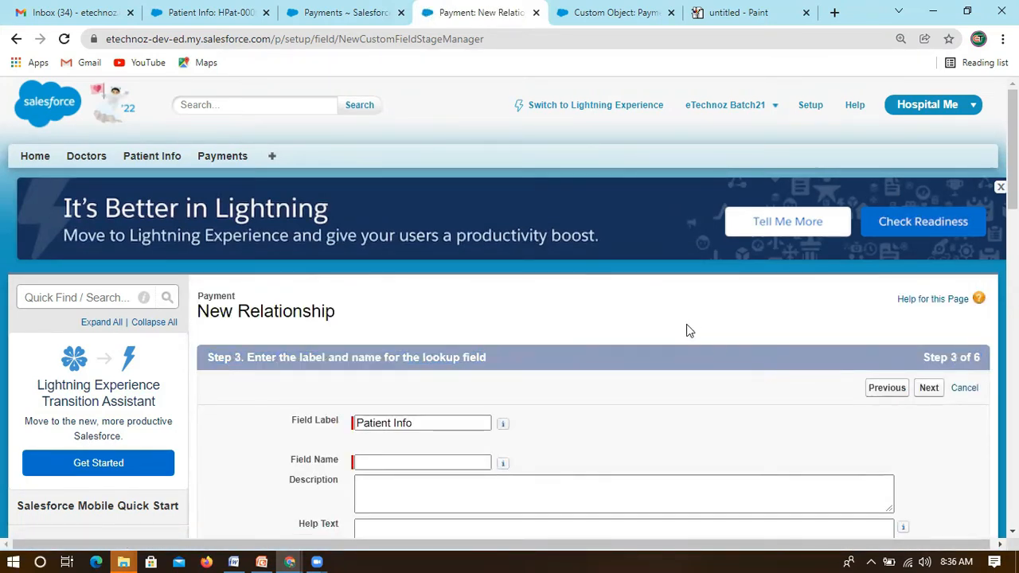
{"action": "scroll", "coordinate": [687, 330], "scroll_direction": "down", "scroll_amount": 2}
{"action": "left_click", "coordinate": [410, 278]}
{"action": "left_click", "coordinate": [391, 312]}
{"action": "left_click", "coordinate": [409, 273]}
{"action": "type", "text": "MD"}
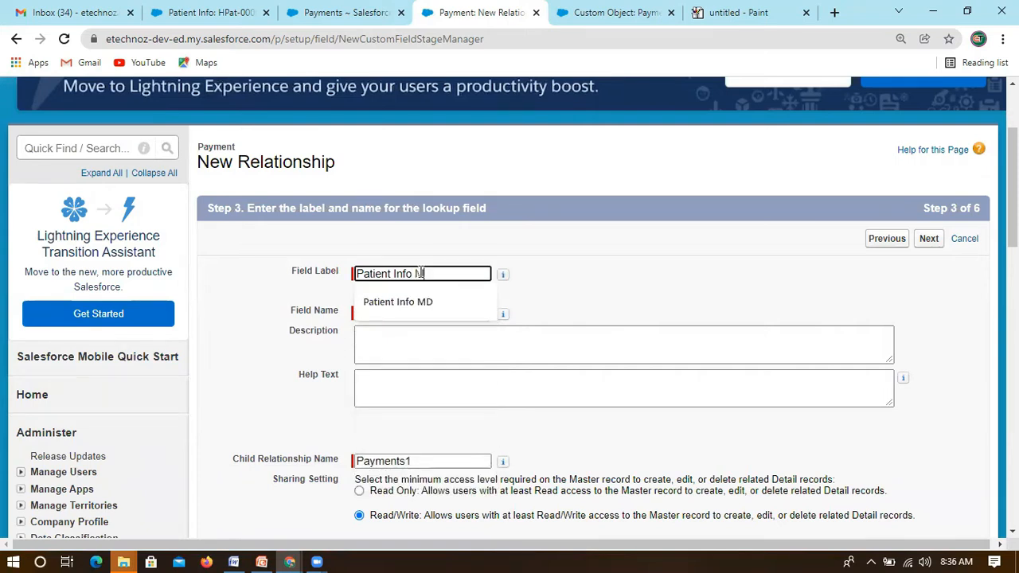
{"action": "left_click", "coordinate": [567, 284]}
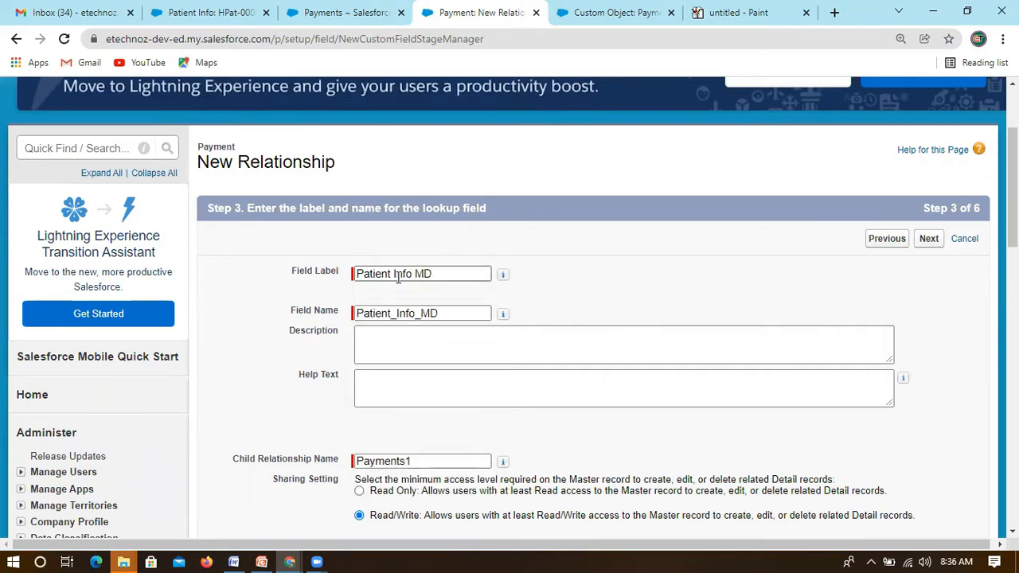
- Review the child relationship name, sharing setting and reparenting option of the Patient Info MD field
{"action": "scroll", "coordinate": [462, 359], "scroll_direction": "down", "scroll_amount": 2}
{"action": "left_click", "coordinate": [437, 311]}
{"action": "left_click_drag", "start_coordinate": [233, 310], "coordinate": [339, 314]}
{"action": "scroll", "coordinate": [302, 262], "scroll_direction": "up", "scroll_amount": 2}
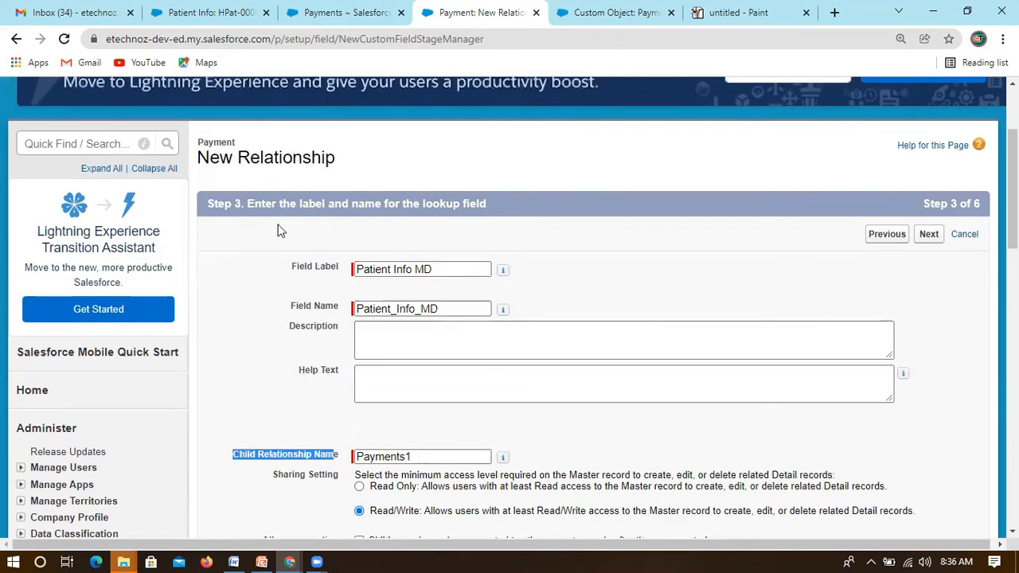
{"action": "scroll", "coordinate": [239, 183], "scroll_direction": "up", "scroll_amount": 1}
{"action": "scroll", "coordinate": [337, 413], "scroll_direction": "down", "scroll_amount": 2}
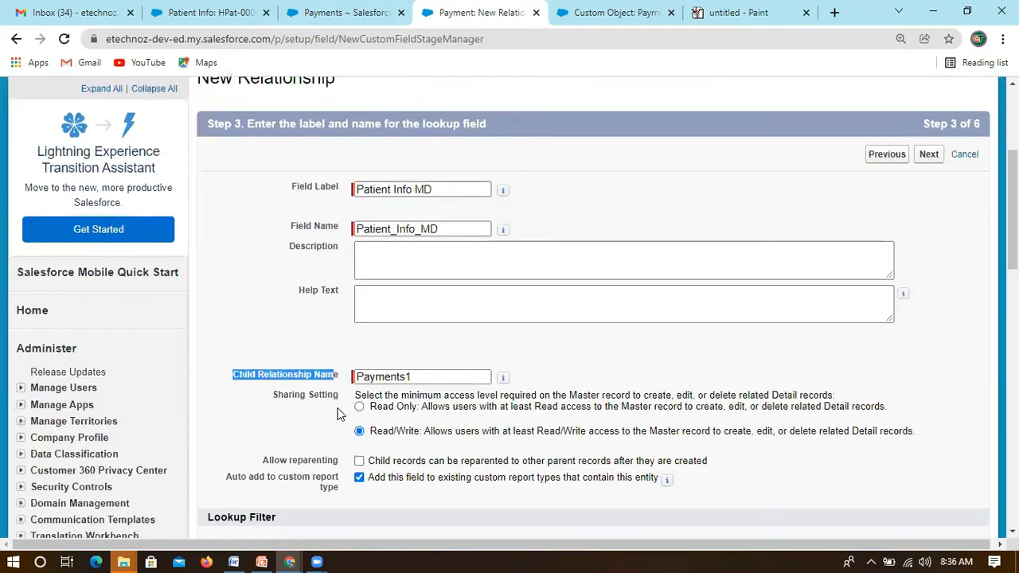
- Set the Patient Info MD field's child relationship name to PaymentsMD and proceed to the field-level security step
{"action": "scroll", "coordinate": [414, 239], "scroll_direction": "down", "scroll_amount": 2}
{"action": "left_click", "coordinate": [413, 237]}
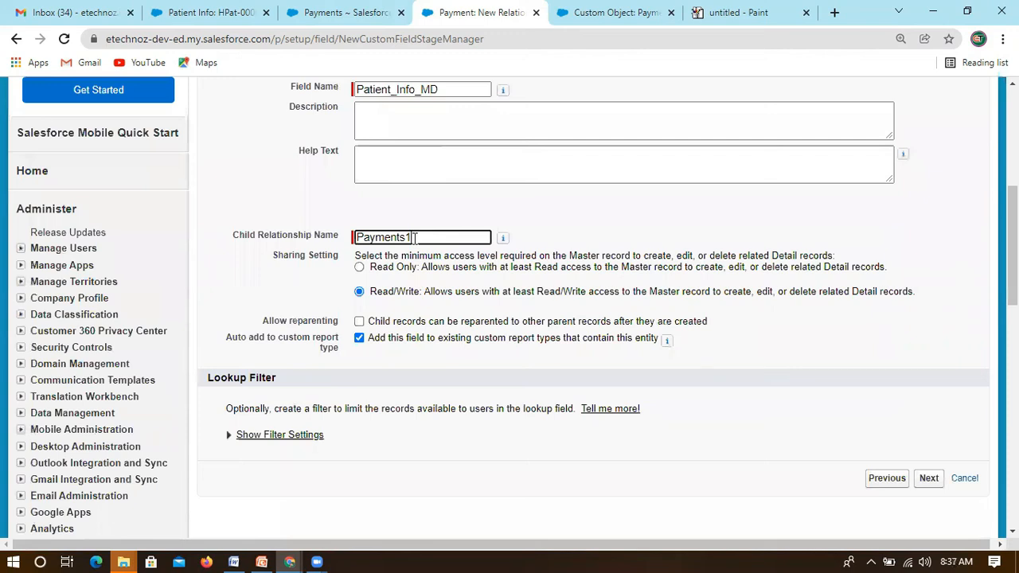
{"action": "key", "text": "BackSpace"}
{"action": "type", "text": "MD"}
{"action": "left_click", "coordinate": [603, 226]}
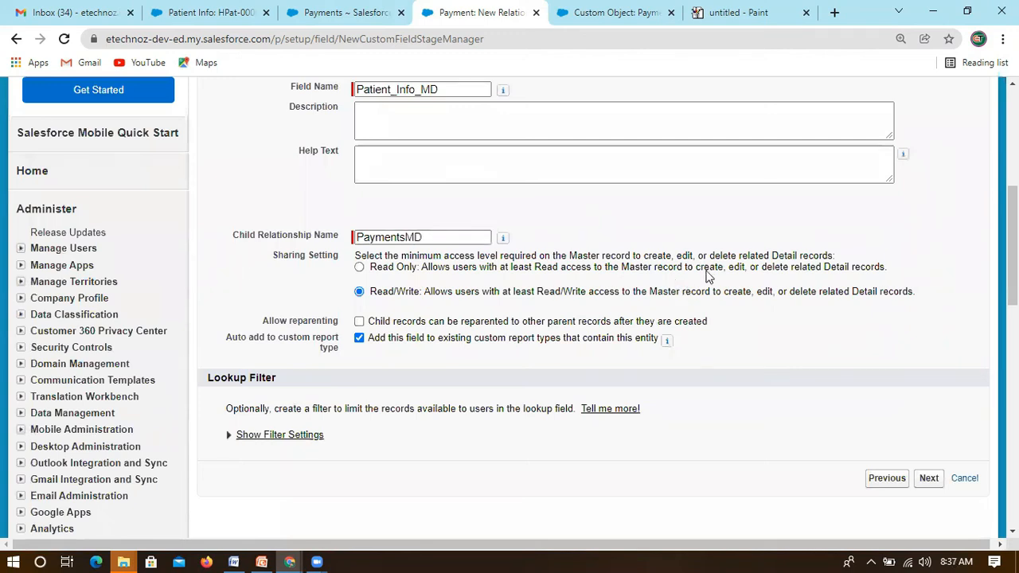
{"action": "scroll", "coordinate": [709, 275], "scroll_direction": "up", "scroll_amount": 1}
{"action": "scroll", "coordinate": [827, 227], "scroll_direction": "up", "scroll_amount": 1}
{"action": "scroll", "coordinate": [387, 373], "scroll_direction": "down", "scroll_amount": 2}
{"action": "left_click", "coordinate": [928, 478]}
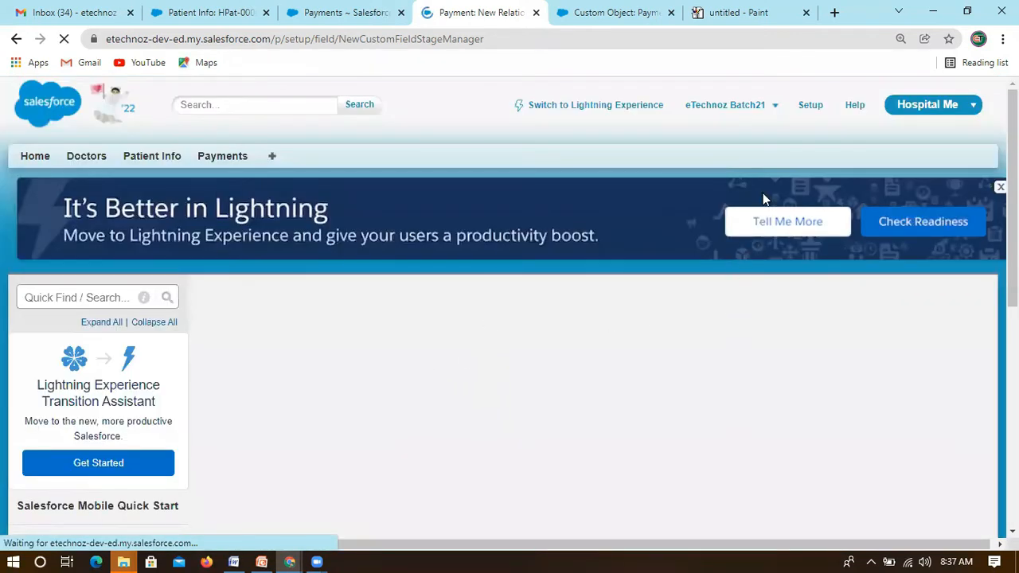
- Review the profile visibility list for Patient Info MD and proceed to the page layout step
{"action": "scroll", "coordinate": [765, 183], "scroll_direction": "down", "scroll_amount": 5}
{"action": "scroll", "coordinate": [786, 278], "scroll_direction": "down", "scroll_amount": 2}
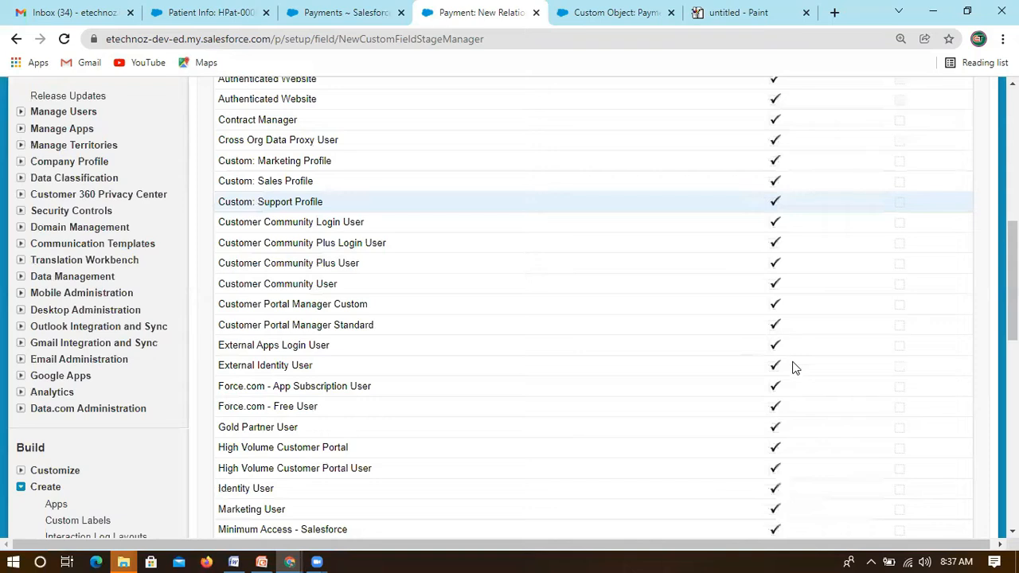
{"action": "scroll", "coordinate": [790, 290], "scroll_direction": "down", "scroll_amount": 6}
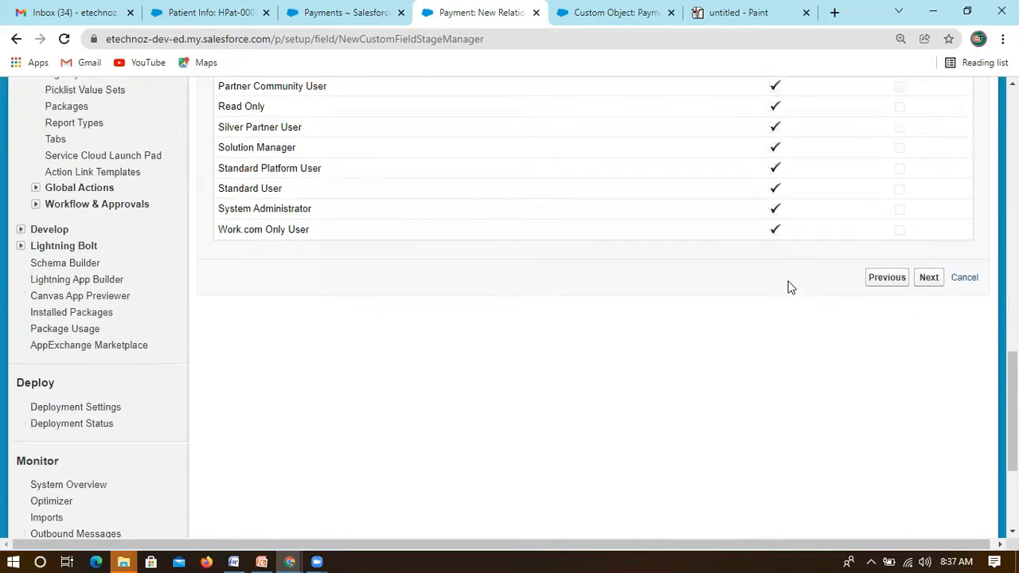
{"action": "scroll", "coordinate": [788, 279], "scroll_direction": "up", "scroll_amount": 7}
{"action": "scroll", "coordinate": [782, 371], "scroll_direction": "down", "scroll_amount": 6}
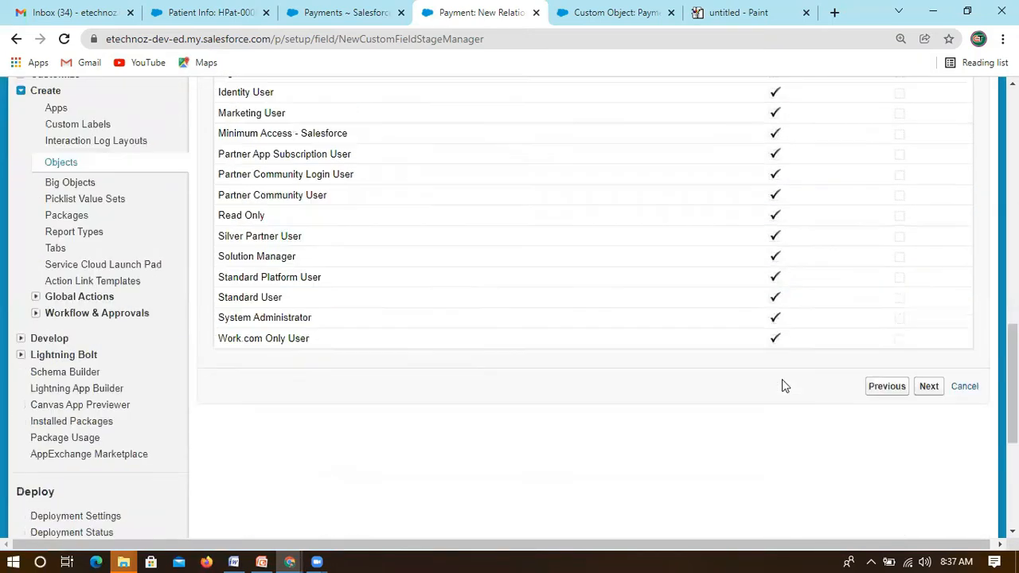
{"action": "scroll", "coordinate": [780, 286], "scroll_direction": "down", "scroll_amount": 2}
{"action": "scroll", "coordinate": [780, 287], "scroll_direction": "up", "scroll_amount": 2}
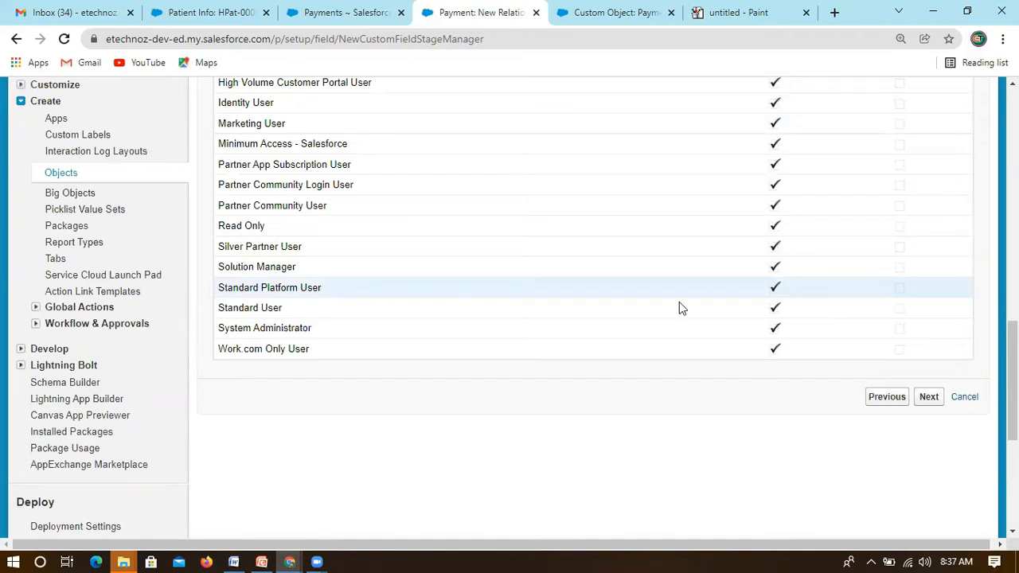
{"action": "scroll", "coordinate": [354, 258], "scroll_direction": "up", "scroll_amount": 4}
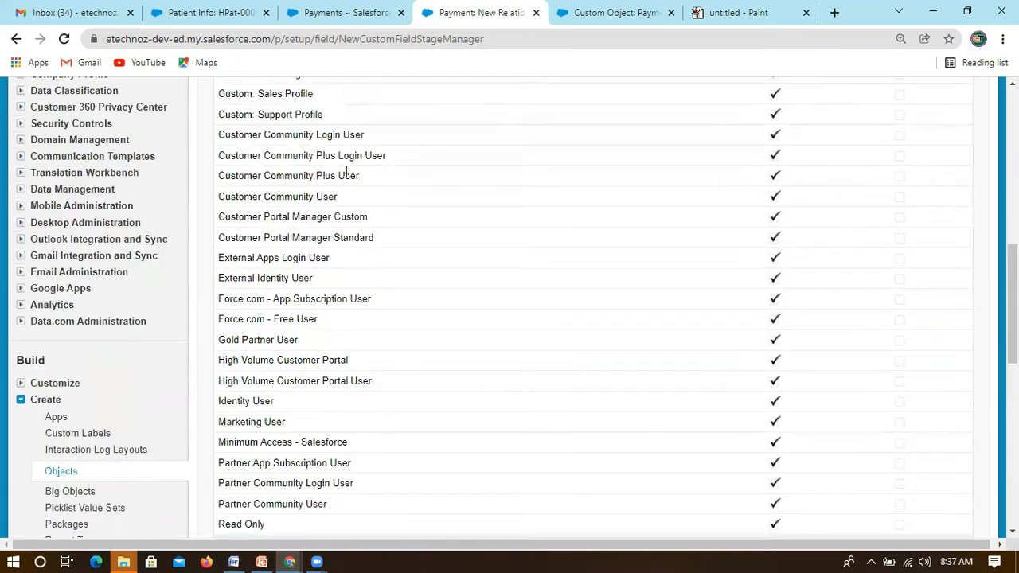
{"action": "scroll", "coordinate": [446, 263], "scroll_direction": "up", "scroll_amount": 3}
{"action": "scroll", "coordinate": [935, 275], "scroll_direction": "down", "scroll_amount": 10}
{"action": "left_click", "coordinate": [931, 326]}
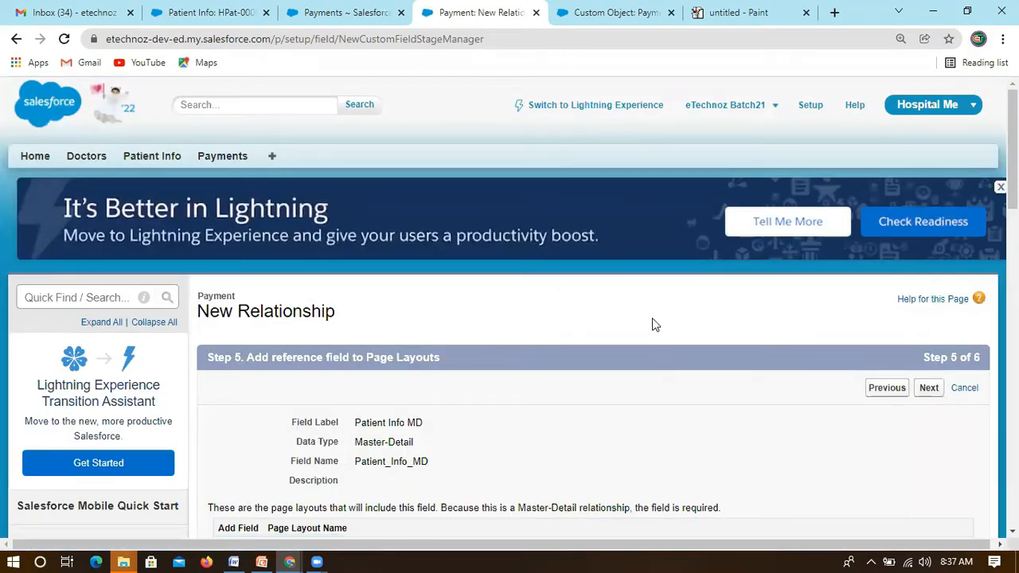
- Compare the Payment Layout assignment with the page layout rule on the PowerPoint slide about lookups versus master-detail relationships
{"action": "scroll", "coordinate": [703, 356], "scroll_direction": "down", "scroll_amount": 2}
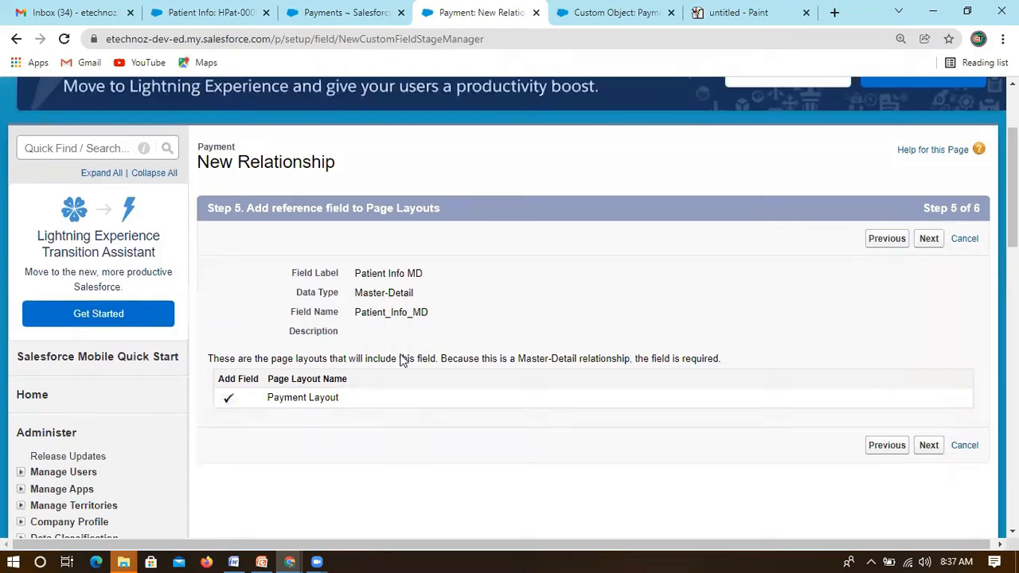
{"action": "left_click_drag", "start_coordinate": [270, 395], "coordinate": [367, 404]}
{"action": "left_click_drag", "start_coordinate": [268, 398], "coordinate": [383, 403]}
{"action": "left_click", "coordinate": [384, 399]}
{"action": "left_click_drag", "start_coordinate": [274, 400], "coordinate": [343, 401]}
{"action": "left_click", "coordinate": [343, 402]}
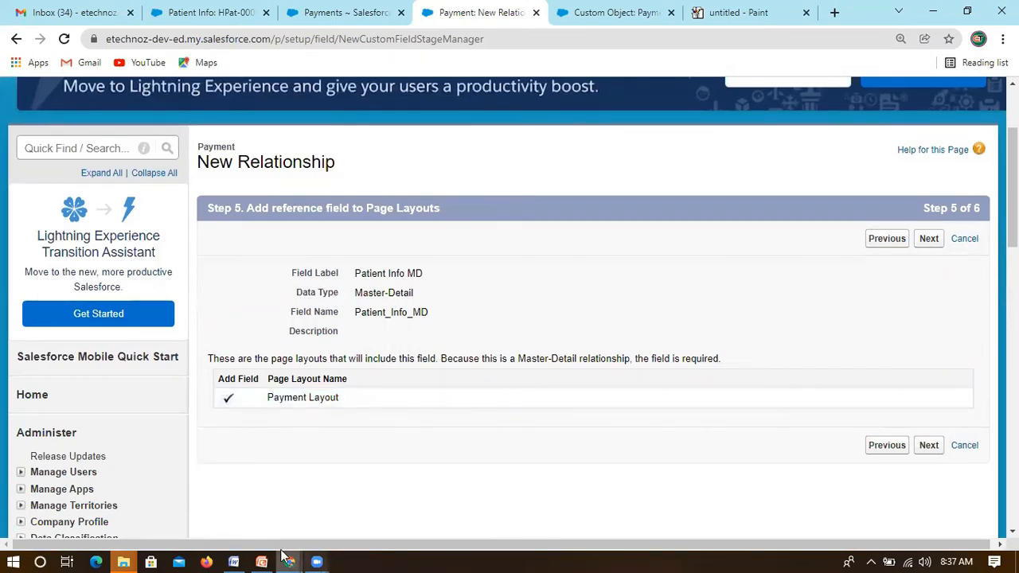
{"action": "left_click", "coordinate": [261, 562]}
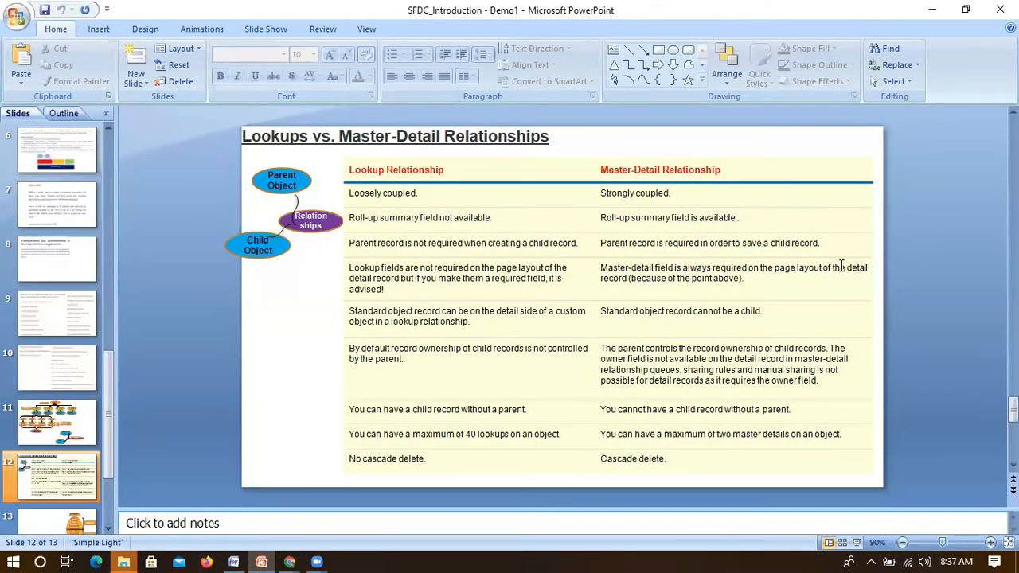
{"action": "left_click_drag", "start_coordinate": [596, 283], "coordinate": [850, 268]}
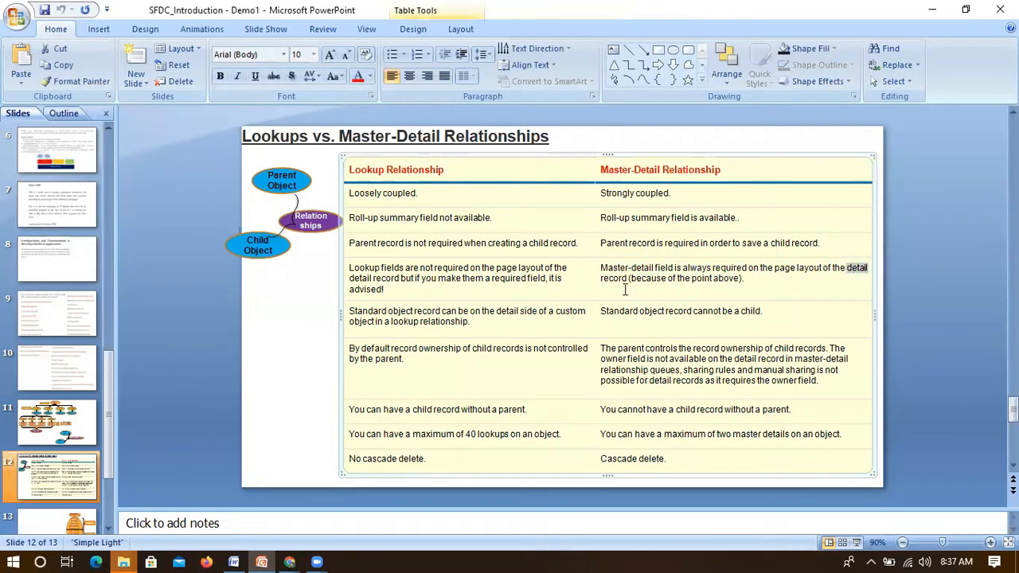
{"action": "left_click", "coordinate": [931, 11]}
- Keep Patient Info MD on the Payment Layout and proceed to the custom related lists step
{"action": "left_click_drag", "start_coordinate": [333, 399], "coordinate": [228, 405]}
{"action": "left_click", "coordinate": [230, 417]}
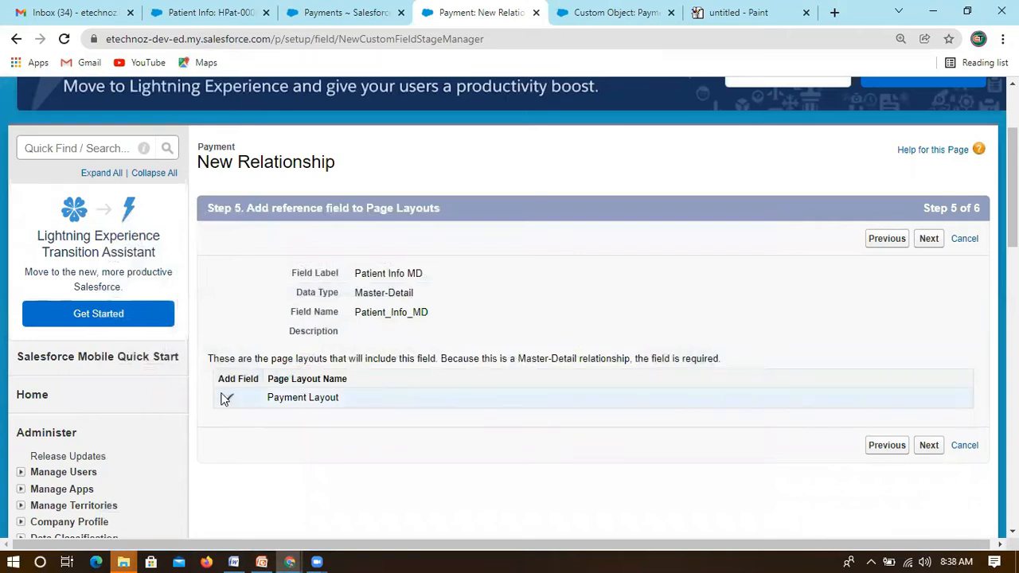
{"action": "left_click_drag", "start_coordinate": [339, 401], "coordinate": [268, 403]}
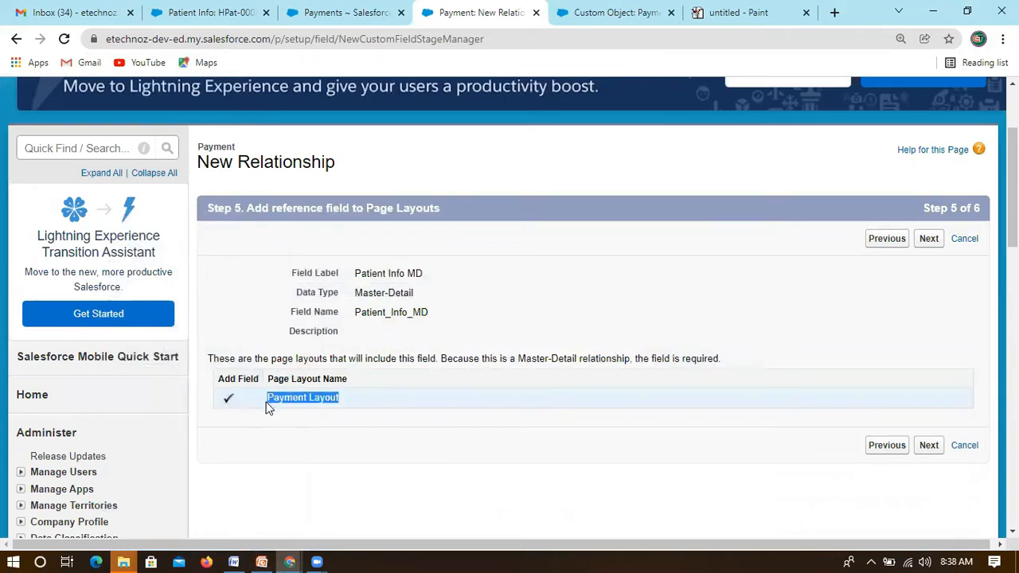
{"action": "left_click", "coordinate": [285, 433]}
{"action": "left_click", "coordinate": [930, 241]}
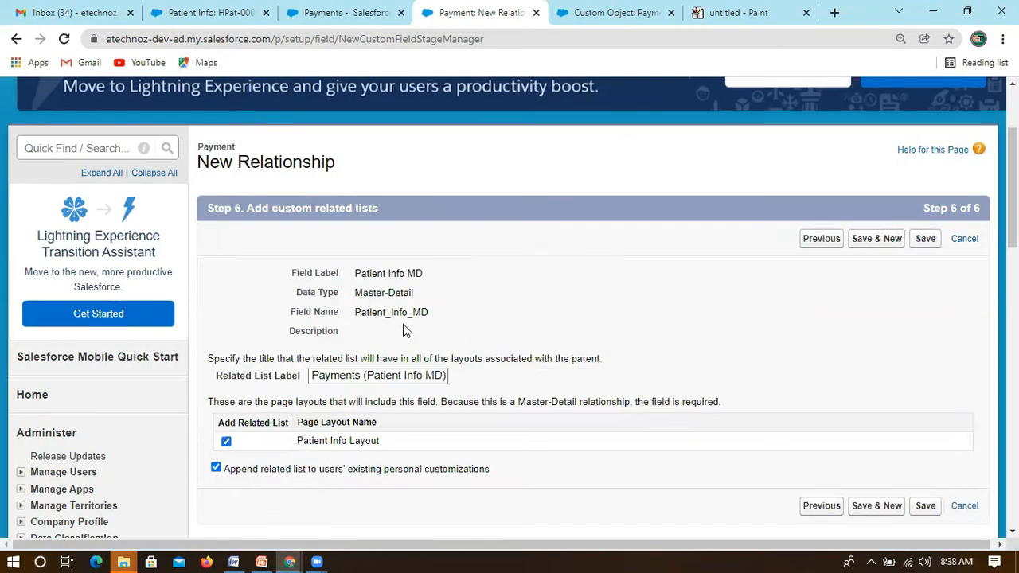
- Review the field name and the related list label Payments (Patient Info MD), and try to save the relationship field
{"action": "left_click_drag", "start_coordinate": [353, 312], "coordinate": [448, 314]}
{"action": "left_click", "coordinate": [580, 320]}
{"action": "scroll", "coordinate": [469, 398], "scroll_direction": "down", "scroll_amount": 1}
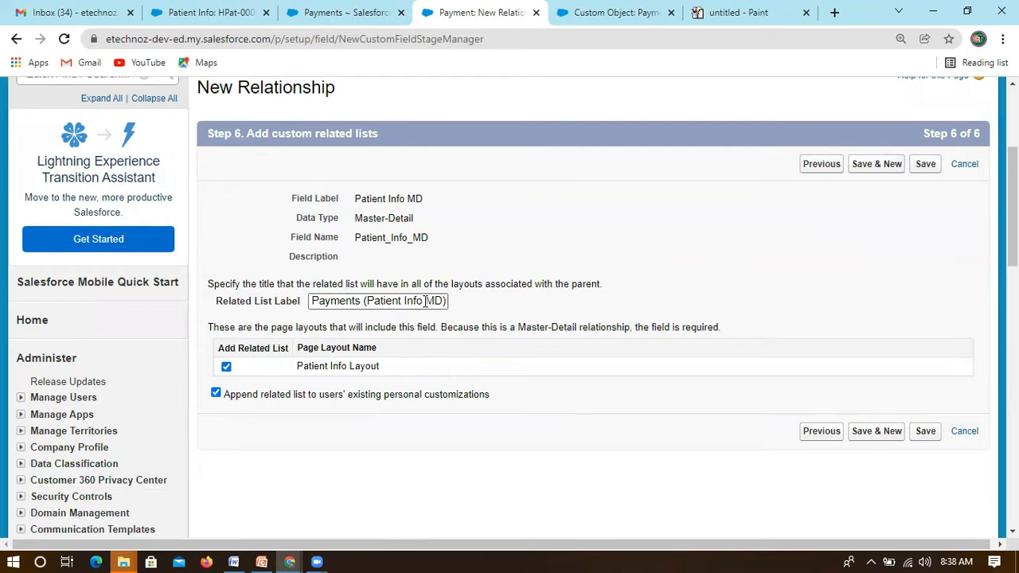
{"action": "left_click_drag", "start_coordinate": [445, 301], "coordinate": [394, 305]}
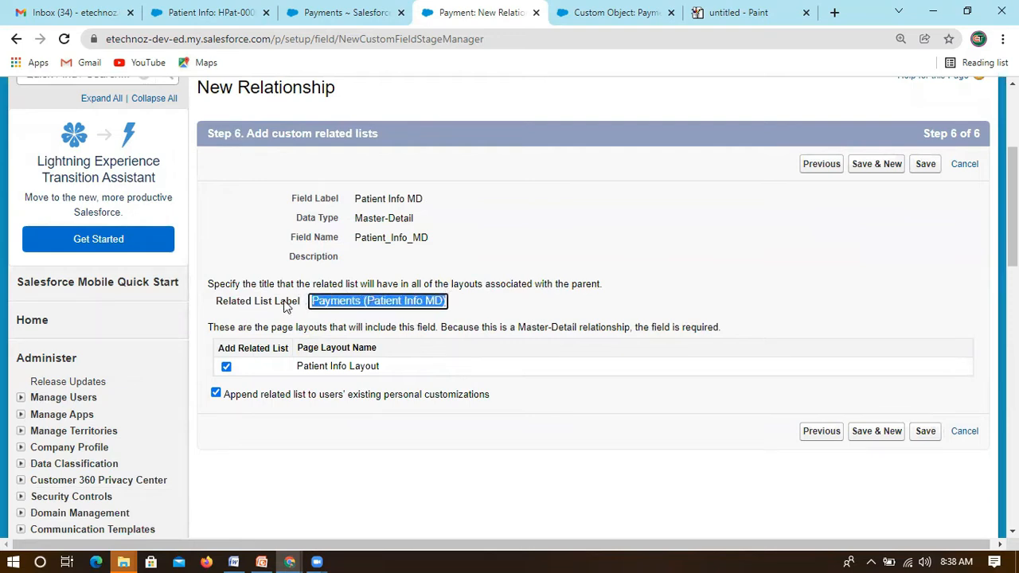
{"action": "left_click", "coordinate": [363, 302]}
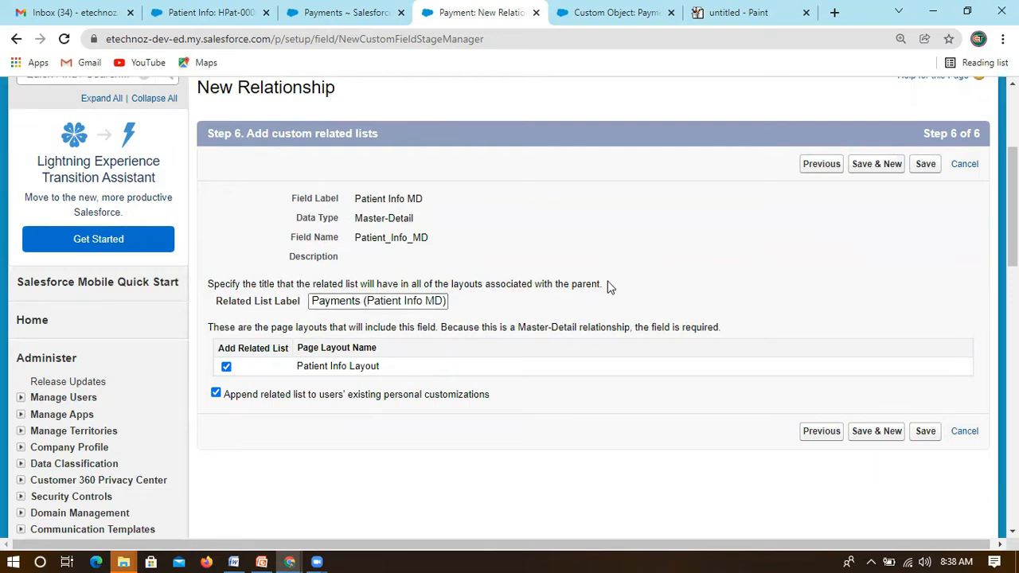
{"action": "left_click", "coordinate": [925, 166]}
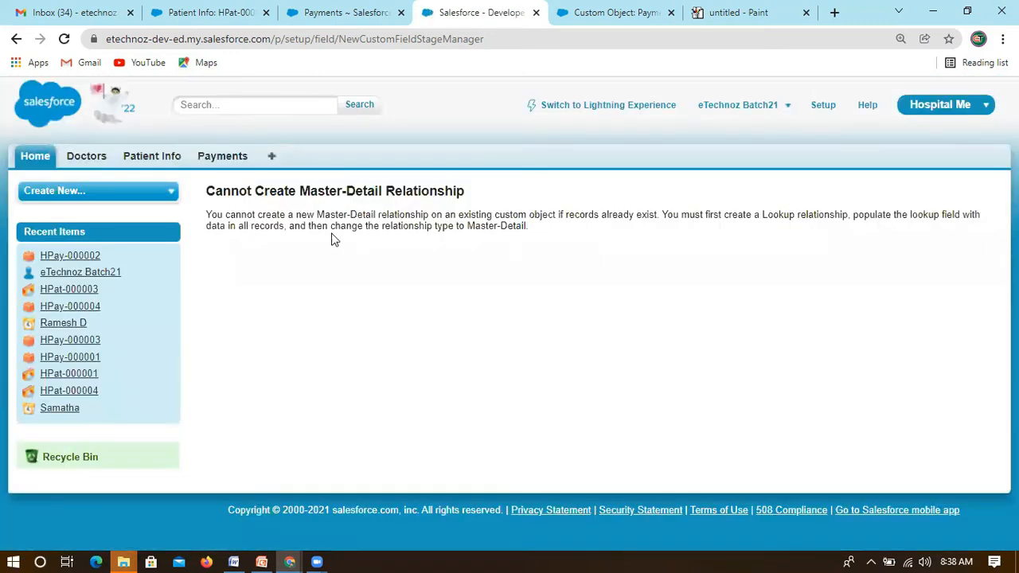
- Examine the explanation about creating a master-detail relationship on a custom object that already has records
{"action": "left_click_drag", "start_coordinate": [302, 215], "coordinate": [990, 218]}
{"action": "left_click", "coordinate": [826, 233]}
{"action": "left_click_drag", "start_coordinate": [912, 227], "coordinate": [985, 217]}
{"action": "left_click", "coordinate": [675, 247]}
{"action": "left_click_drag", "start_coordinate": [307, 221], "coordinate": [321, 216]}
{"action": "left_click_drag", "start_coordinate": [306, 226], "coordinate": [427, 243]}
{"action": "left_click", "coordinate": [261, 220]}
{"action": "left_click_drag", "start_coordinate": [309, 191], "coordinate": [466, 194]}
{"action": "left_click", "coordinate": [497, 220]}
{"action": "left_click_drag", "start_coordinate": [382, 215], "coordinate": [541, 227]}
{"action": "left_click", "coordinate": [541, 227]}
- Check the Patient Info values of the existing payments and return to the master-detail explanation
{"action": "left_click", "coordinate": [327, 14]}
{"action": "left_click", "coordinate": [430, 18]}
{"action": "left_click", "coordinate": [343, 16]}
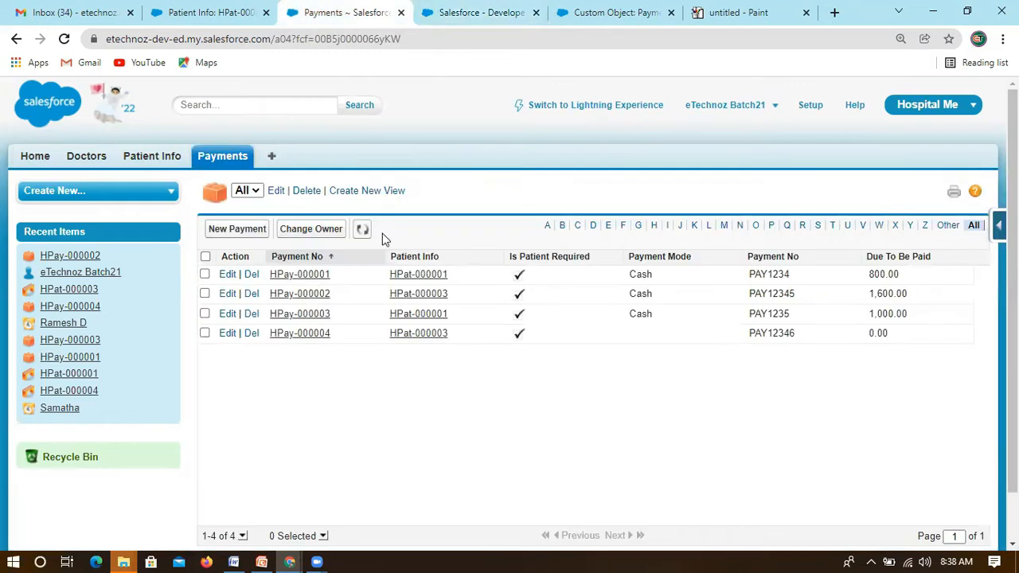
{"action": "left_click", "coordinate": [466, 16]}
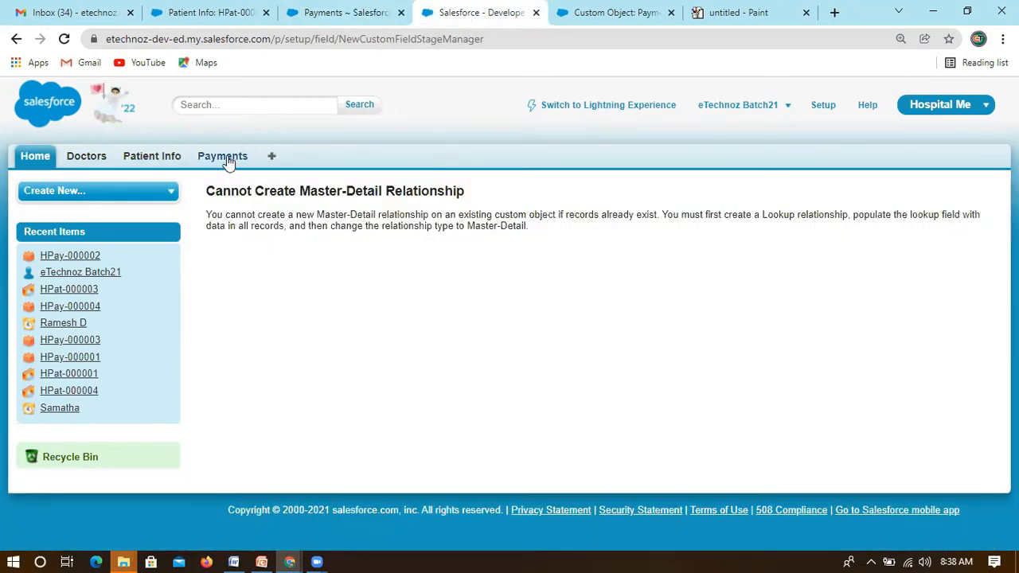
- Check the Patient Info lookup among the Payment object's custom fields and open its definition for editing
{"action": "left_click", "coordinate": [587, 15]}
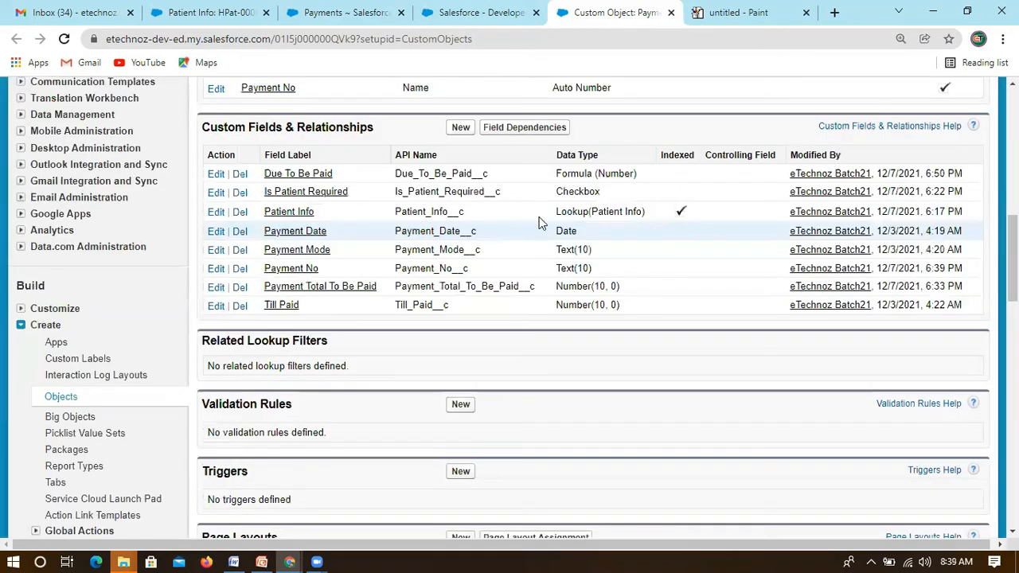
{"action": "triple_click", "coordinate": [538, 218]}
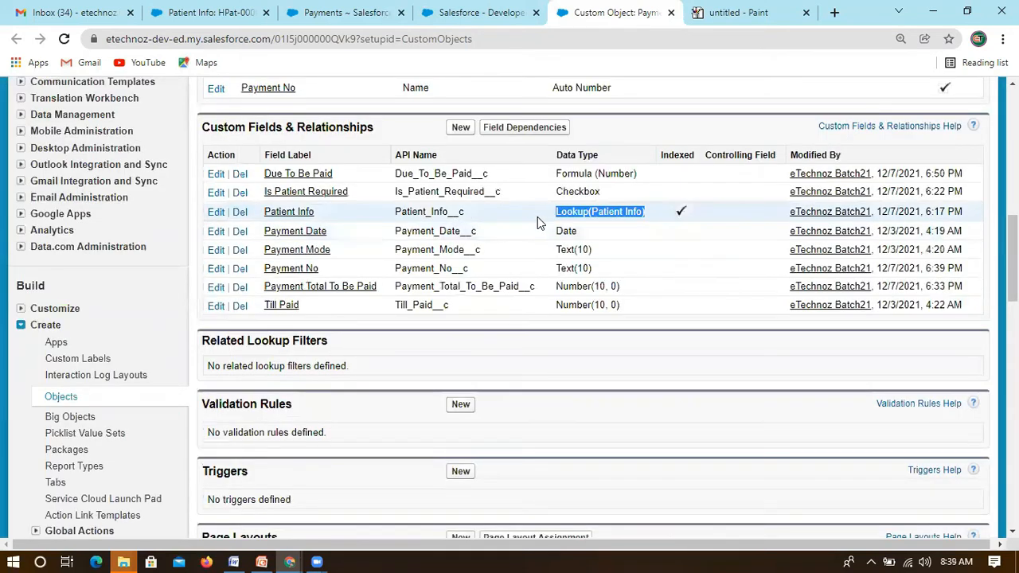
{"action": "left_click_drag", "start_coordinate": [395, 214], "coordinate": [476, 214]}
{"action": "left_click", "coordinate": [476, 213]}
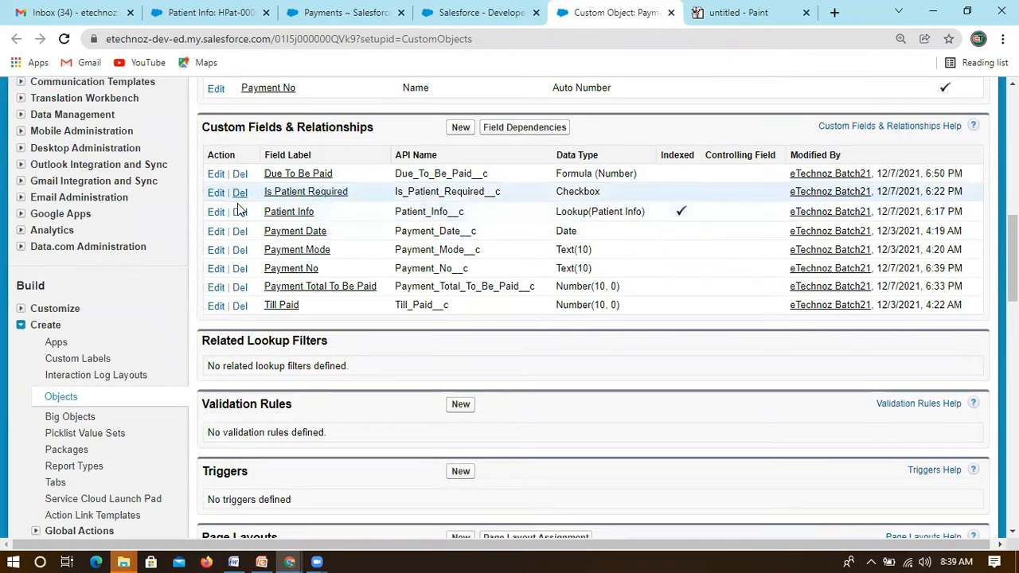
{"action": "left_click", "coordinate": [216, 214]}
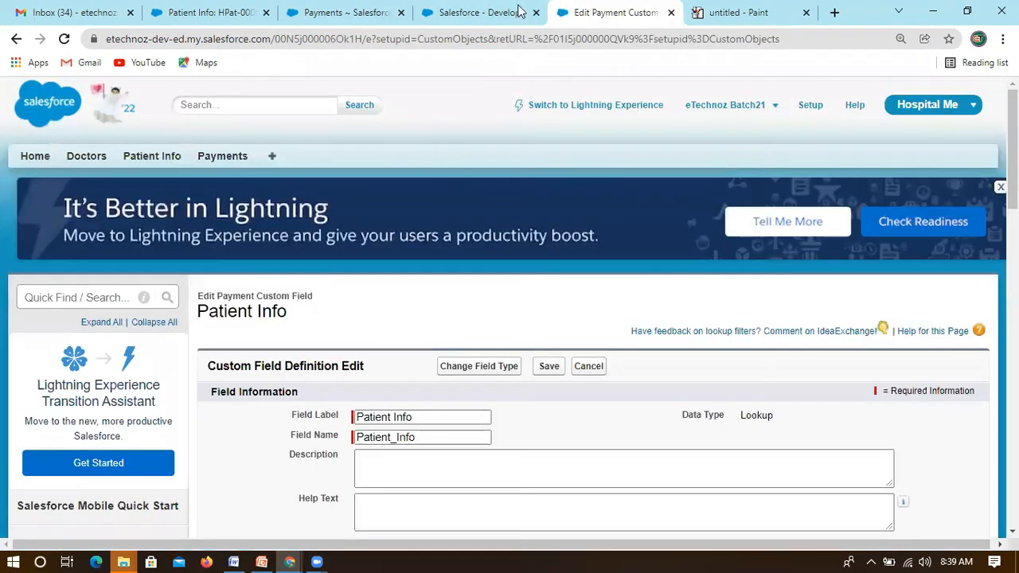
- Copy the full explanation text about creating master-detail relationships on existing custom objects
{"action": "left_click", "coordinate": [517, 10]}
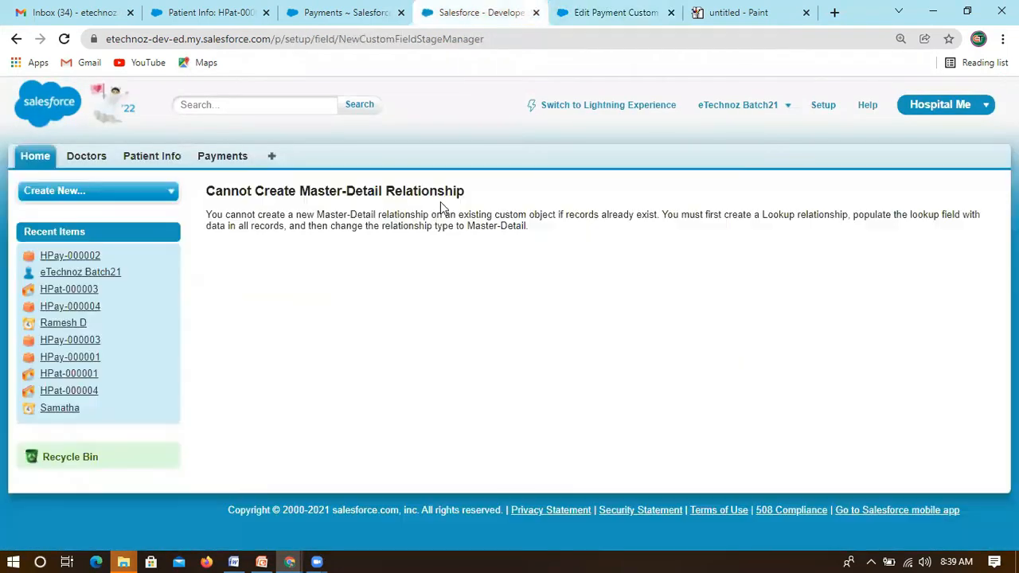
{"action": "left_click_drag", "start_coordinate": [544, 235], "coordinate": [201, 223]}
{"action": "key", "text": "ctrl+c"}
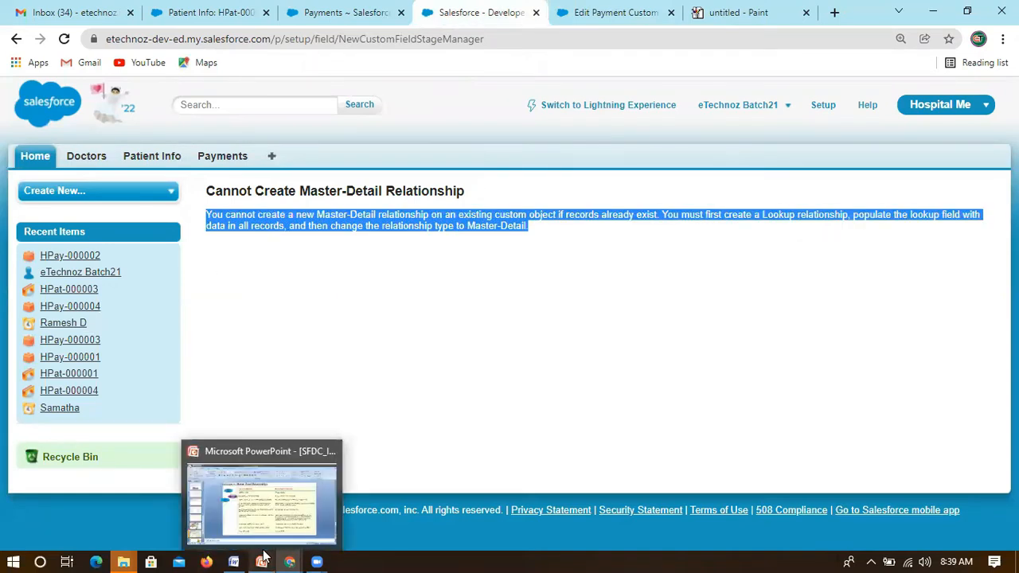
- Switch to the eT-SF21 notes in Word and add the heading "Use Case1:" below the last line
{"action": "left_click", "coordinate": [233, 562]}
{"action": "scroll", "coordinate": [321, 309], "scroll_direction": "down", "scroll_amount": 15}
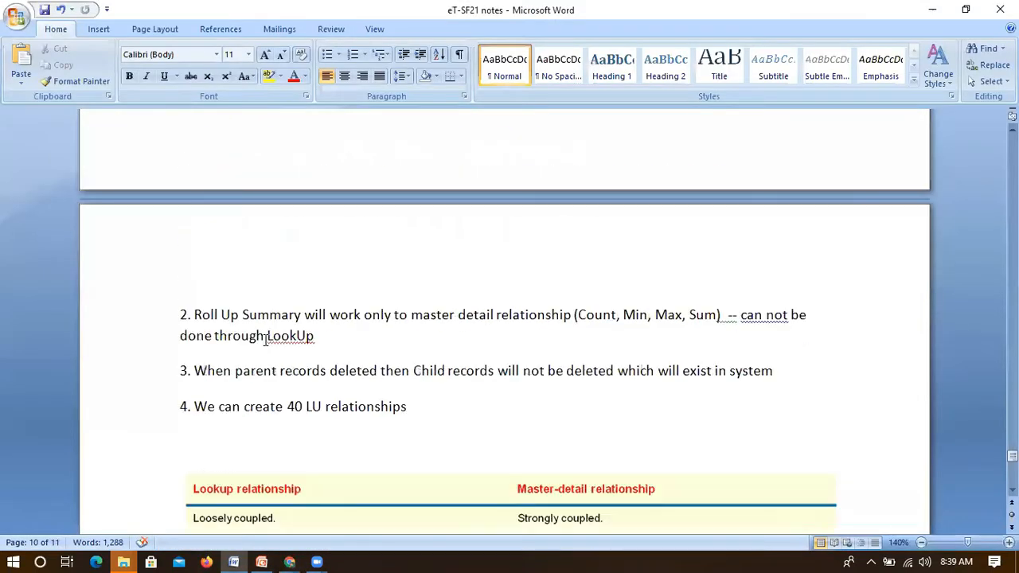
{"action": "scroll", "coordinate": [253, 319], "scroll_direction": "up", "scroll_amount": 1}
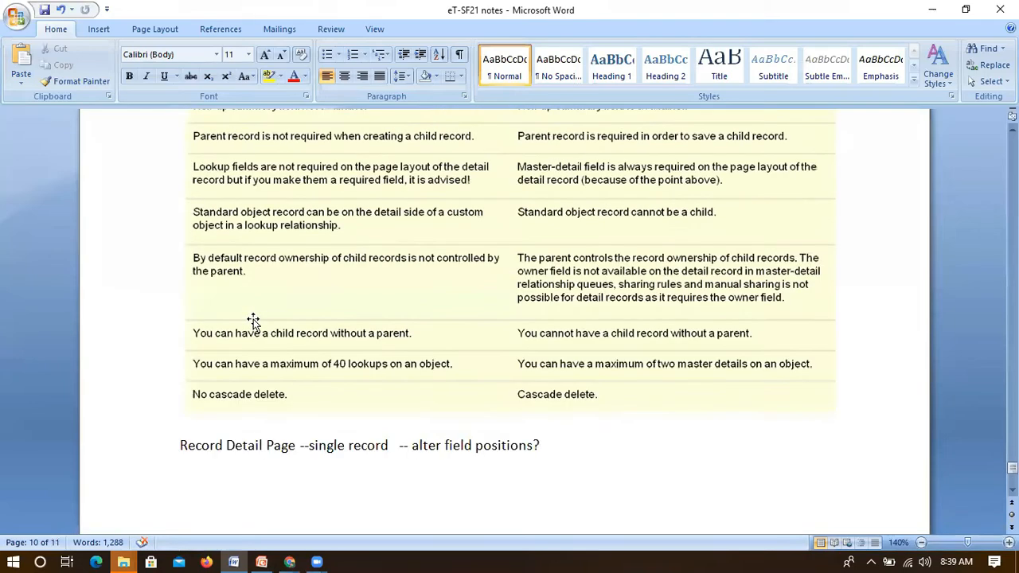
{"action": "scroll", "coordinate": [336, 288], "scroll_direction": "up", "scroll_amount": 12}
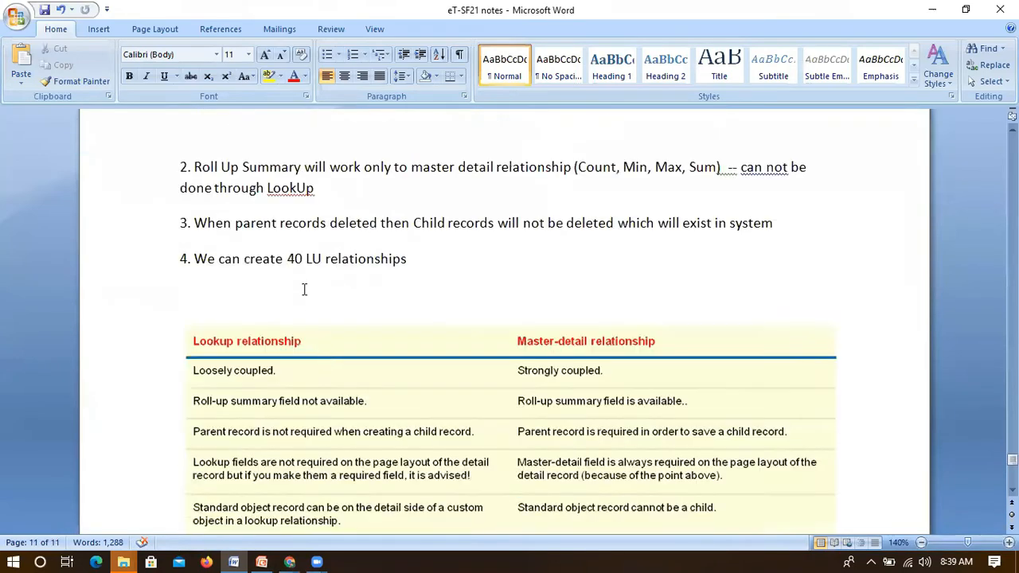
{"action": "scroll", "coordinate": [304, 289], "scroll_direction": "up", "scroll_amount": 12}
{"action": "scroll", "coordinate": [300, 312], "scroll_direction": "down", "scroll_amount": 20}
{"action": "left_click", "coordinate": [211, 317]}
{"action": "left_click", "coordinate": [200, 268]}
{"action": "type", "text": "User"}
{"action": "key", "text": "BackSpace"}
{"action": "type", "text": "Case1:"}
{"action": "key", "text": "Return"}
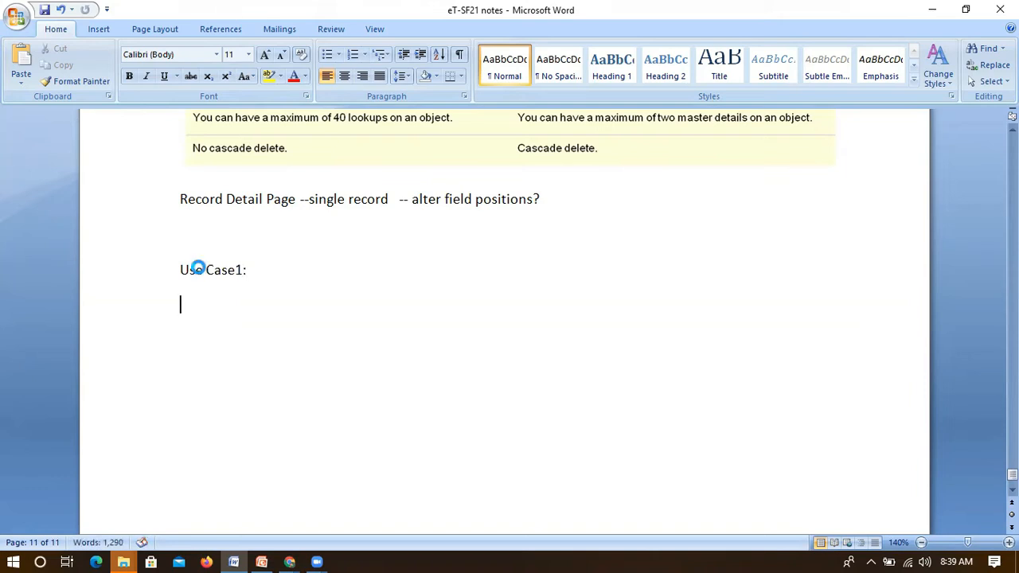
- Paste the copied master-detail explanation beneath the Use Case1 heading and read it over
{"action": "key", "text": "ctrl+v"}
{"action": "left_click", "coordinate": [555, 327]}
{"action": "left_click", "coordinate": [611, 381]}
{"action": "left_click_drag", "start_coordinate": [180, 306], "coordinate": [494, 301]}
{"action": "left_click", "coordinate": [524, 344]}
- Add the line "Lookup --- Convert to MD" below the pasted master-detail explanation in the notes
{"action": "key", "text": "Return"}
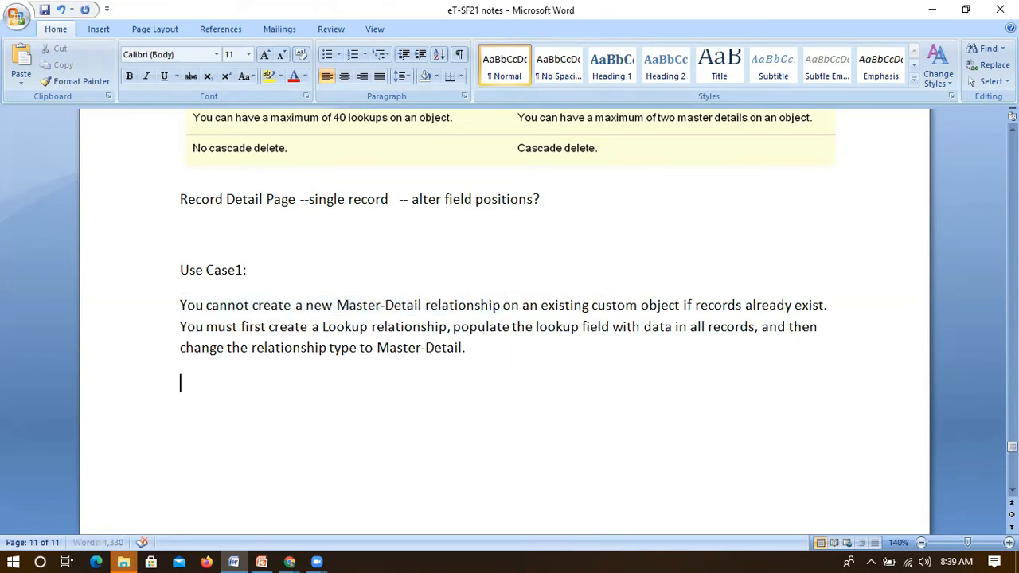
{"action": "type", "text": "Lookup "}
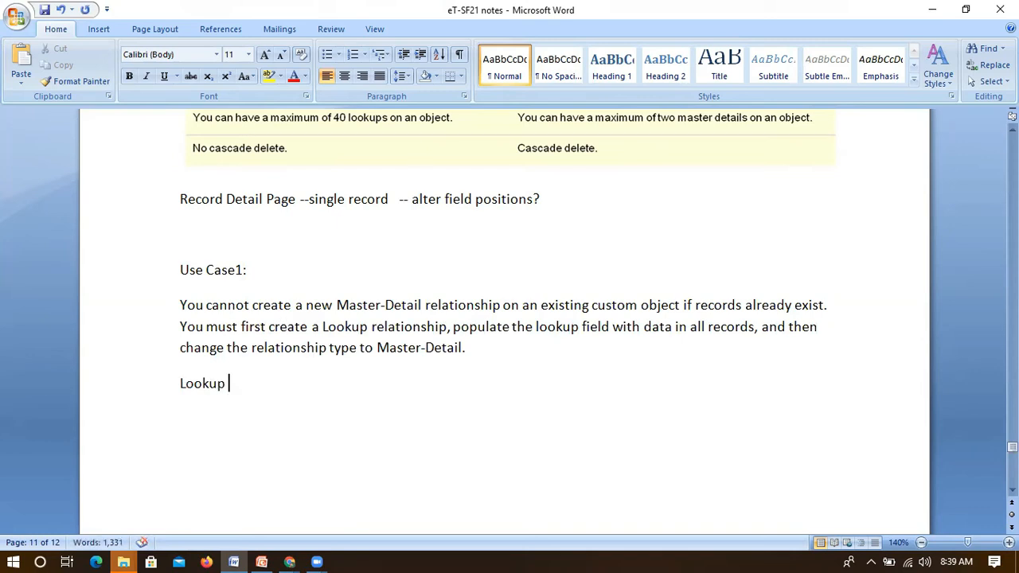
{"action": "type", "text": "--- Convert --"}
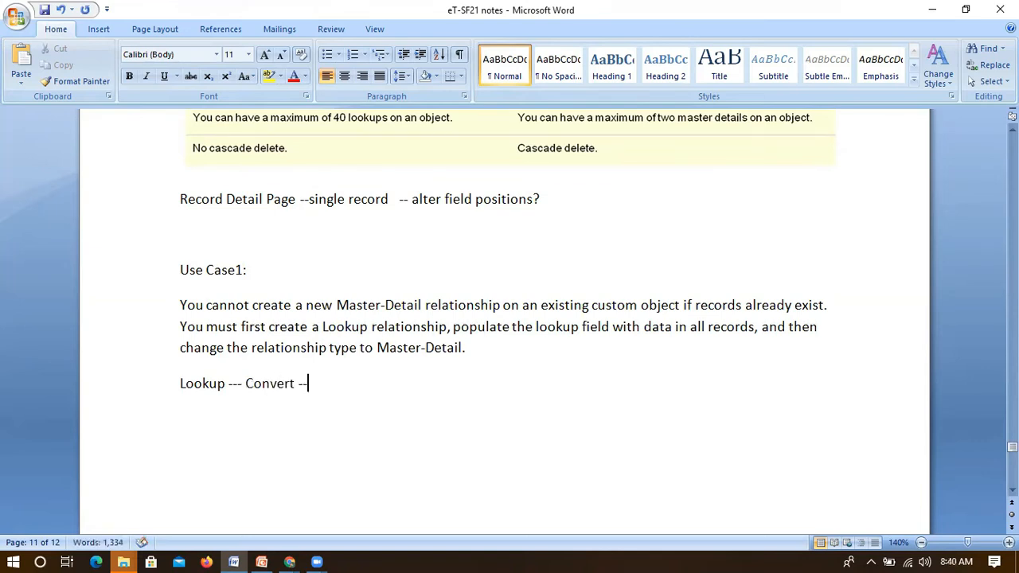
{"action": "key", "text": "BackSpace"}
{"action": "key", "text": "BackSpace"}
{"action": "type", "text": "to MD"}
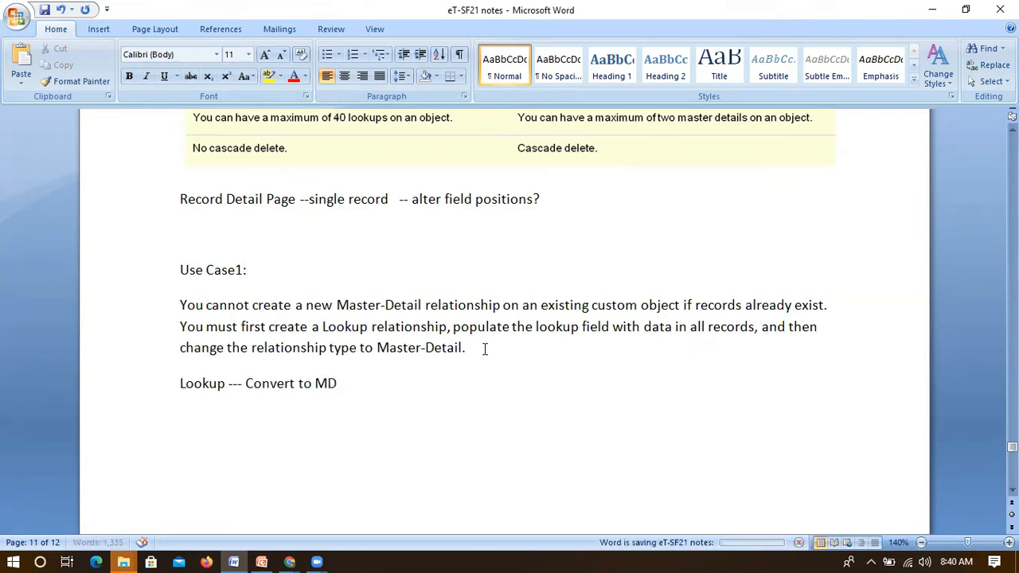
- Switch back to the Salesforce edit page of Payment's Patient Info field in the browser and start changing its field type
{"action": "key", "text": "alt+Tab"}
{"action": "left_click", "coordinate": [346, 16]}
{"action": "left_click", "coordinate": [478, 13]}
{"action": "left_click", "coordinate": [613, 12]}
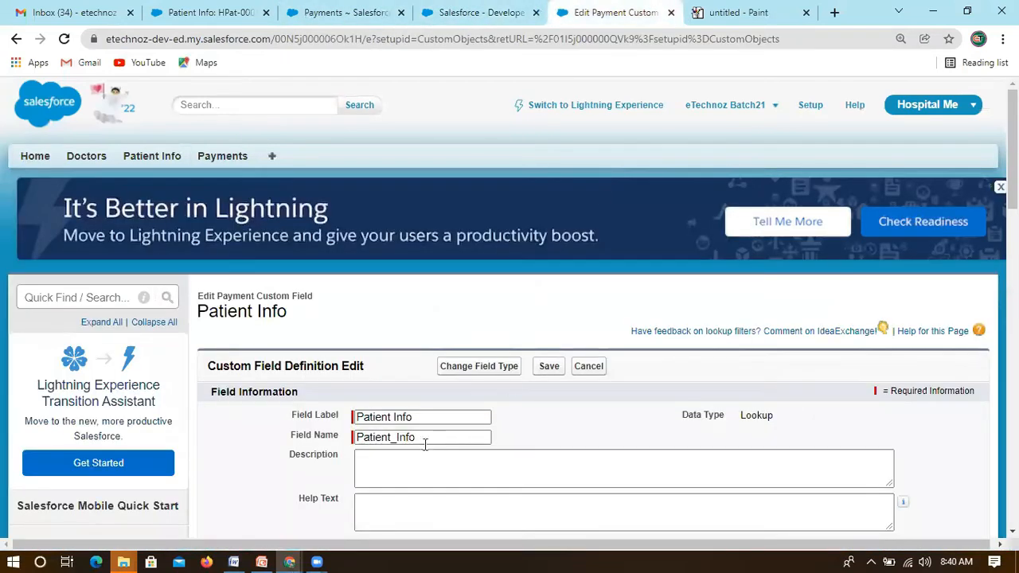
{"action": "scroll", "coordinate": [425, 445], "scroll_direction": "down", "scroll_amount": 2}
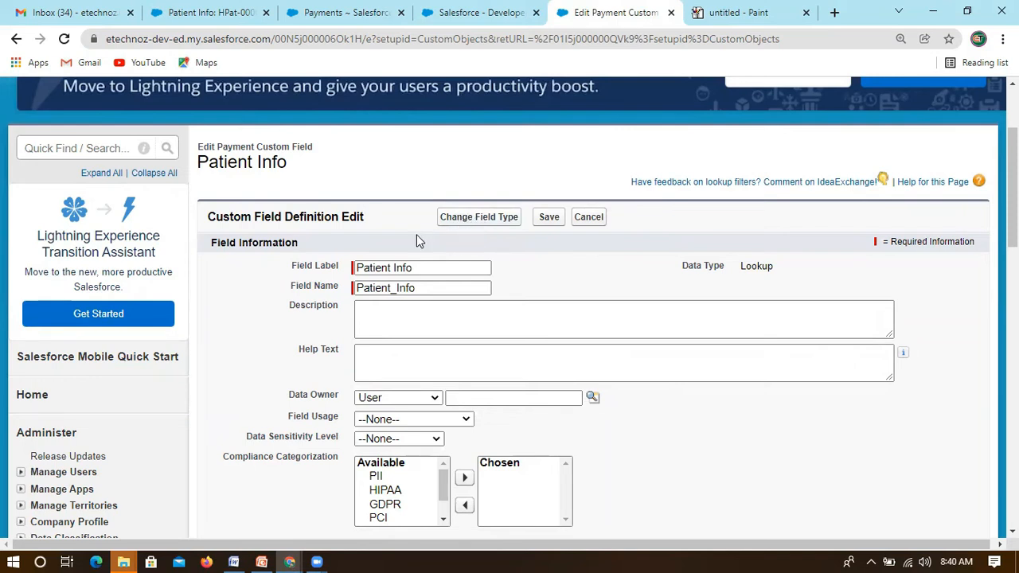
{"action": "scroll", "coordinate": [309, 255], "scroll_direction": "down", "scroll_amount": 1}
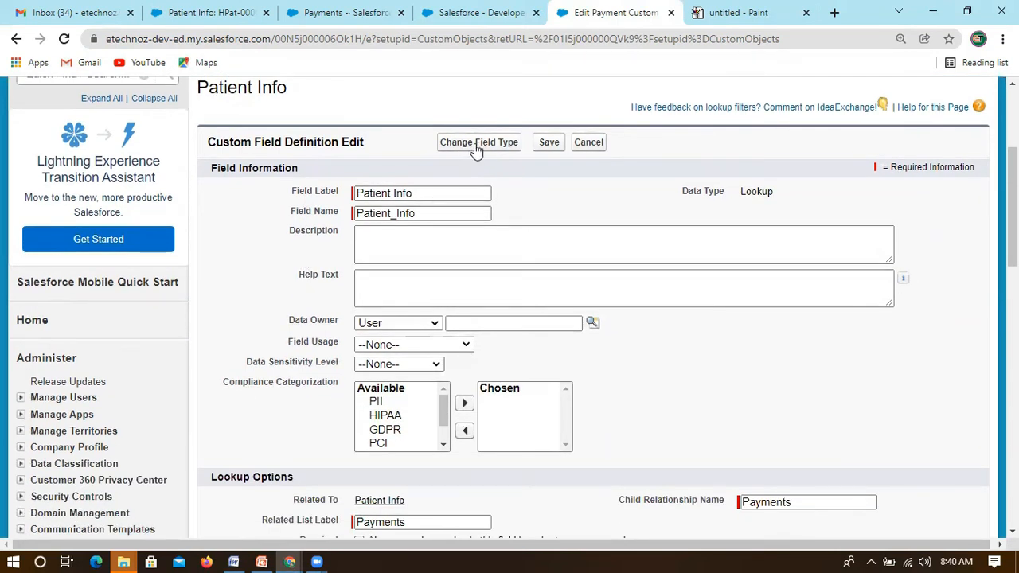
{"action": "left_click", "coordinate": [480, 148]}
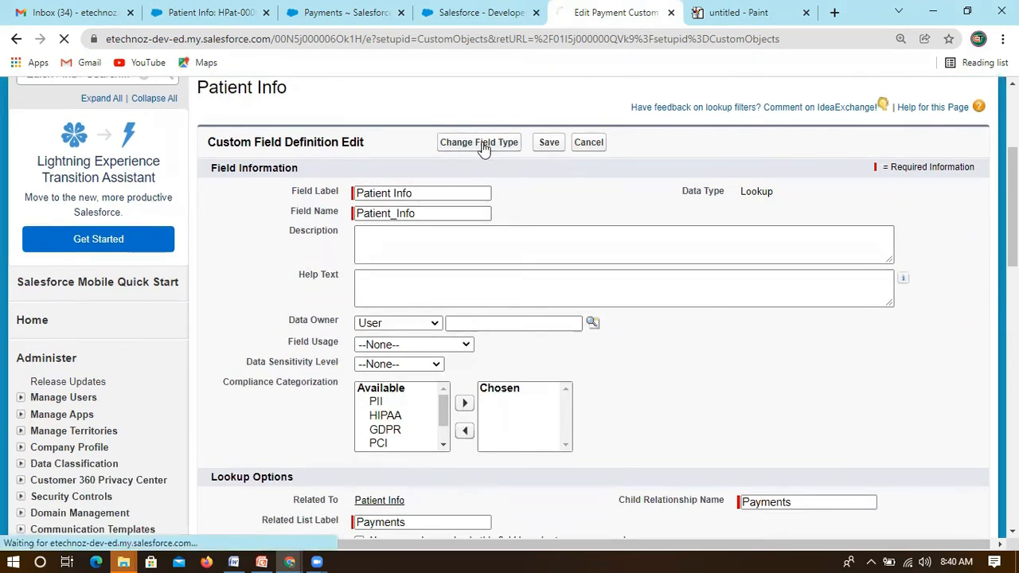
- Choose Master-Detail Relationship as the Patient Info field's new data type and continue to the label and name settings
{"action": "scroll", "coordinate": [406, 330], "scroll_direction": "down", "scroll_amount": 4}
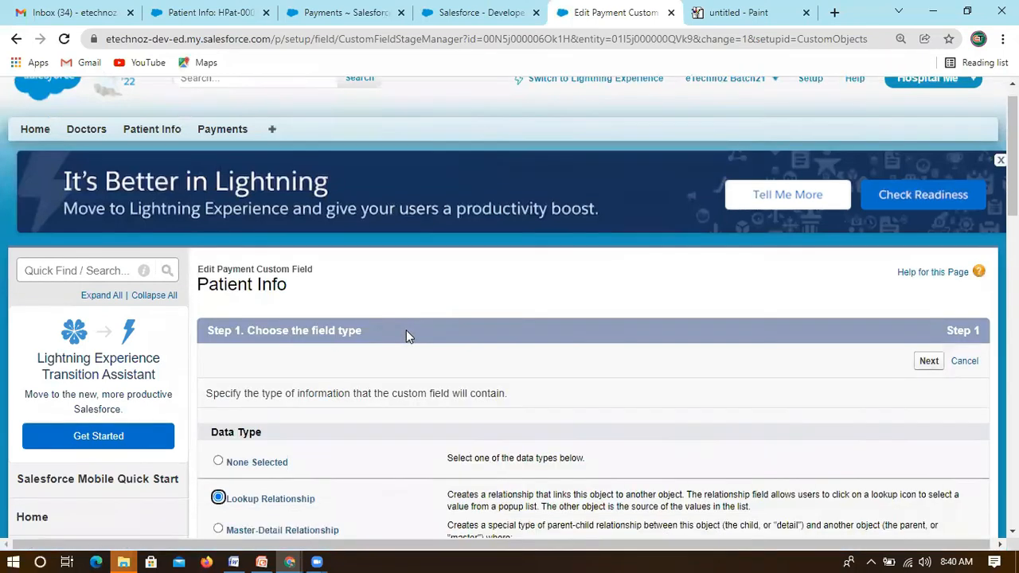
{"action": "scroll", "coordinate": [296, 376], "scroll_direction": "down", "scroll_amount": 4}
{"action": "scroll", "coordinate": [295, 319], "scroll_direction": "up", "scroll_amount": 4}
{"action": "left_click", "coordinate": [234, 263]}
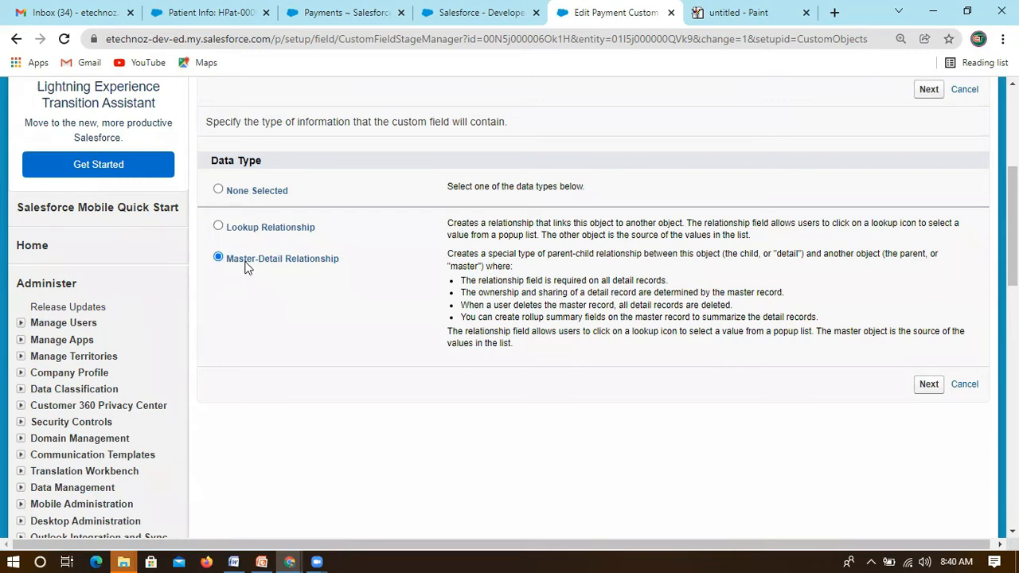
{"action": "left_click", "coordinate": [928, 383]}
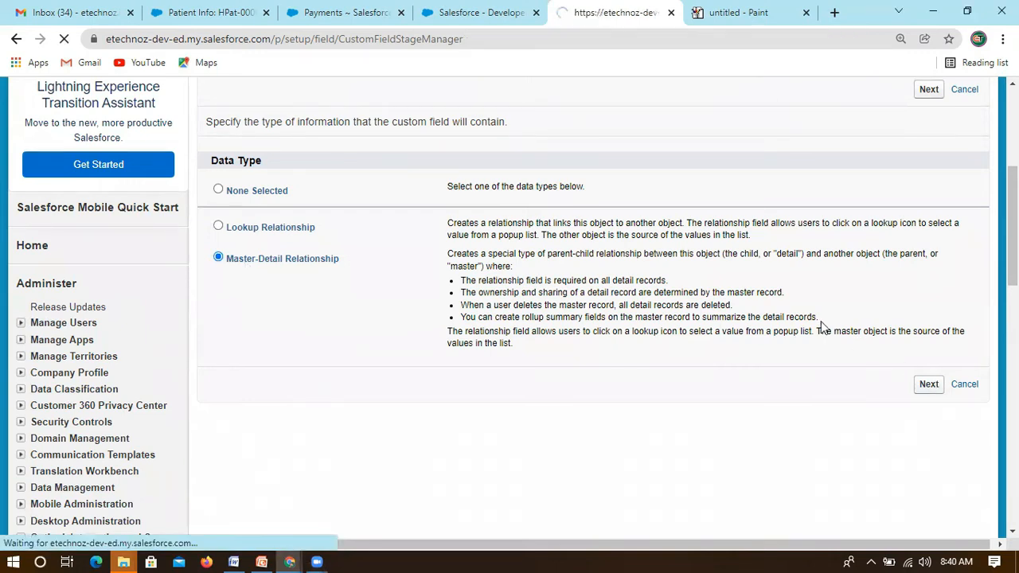
- Review the Patient Info relationship's name, child relationship and sharing settings, and save the field with its defaults
{"action": "scroll", "coordinate": [406, 194], "scroll_direction": "down", "scroll_amount": 3}
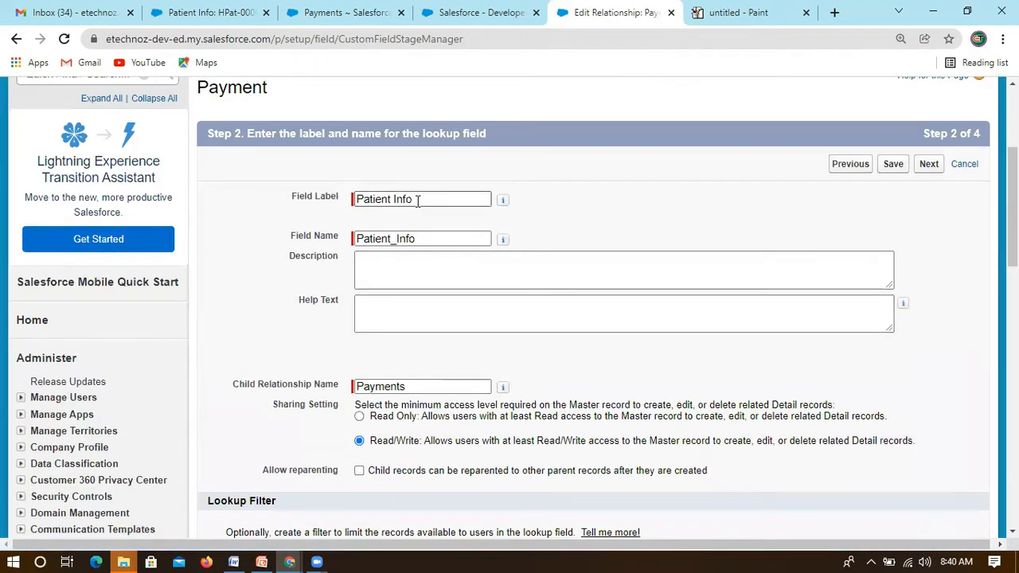
{"action": "left_click_drag", "start_coordinate": [408, 386], "coordinate": [323, 363]}
{"action": "left_click", "coordinate": [322, 363]}
{"action": "scroll", "coordinate": [528, 368], "scroll_direction": "down", "scroll_amount": 2}
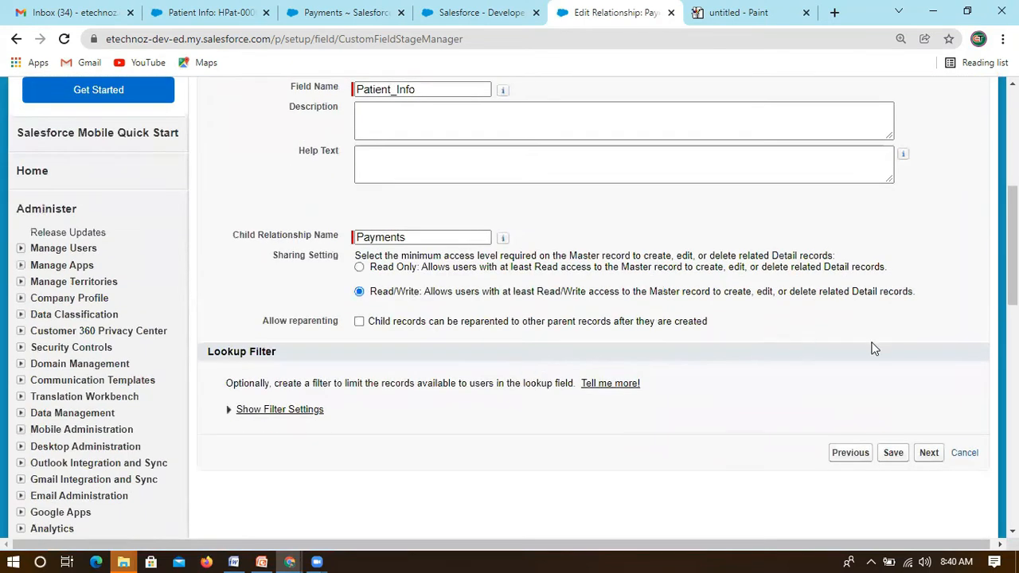
{"action": "scroll", "coordinate": [873, 348], "scroll_direction": "up", "scroll_amount": 3}
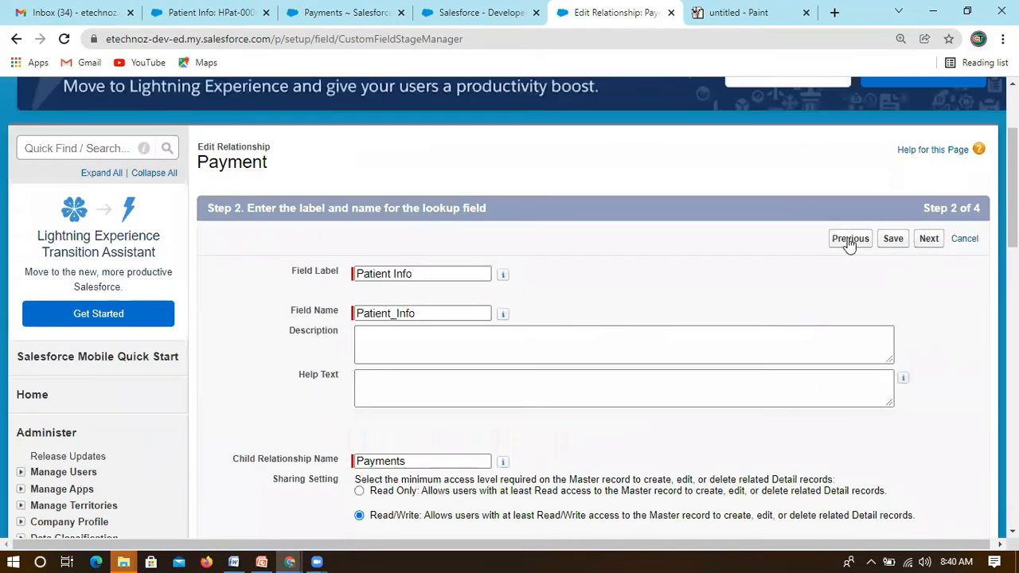
{"action": "left_click", "coordinate": [893, 238]}
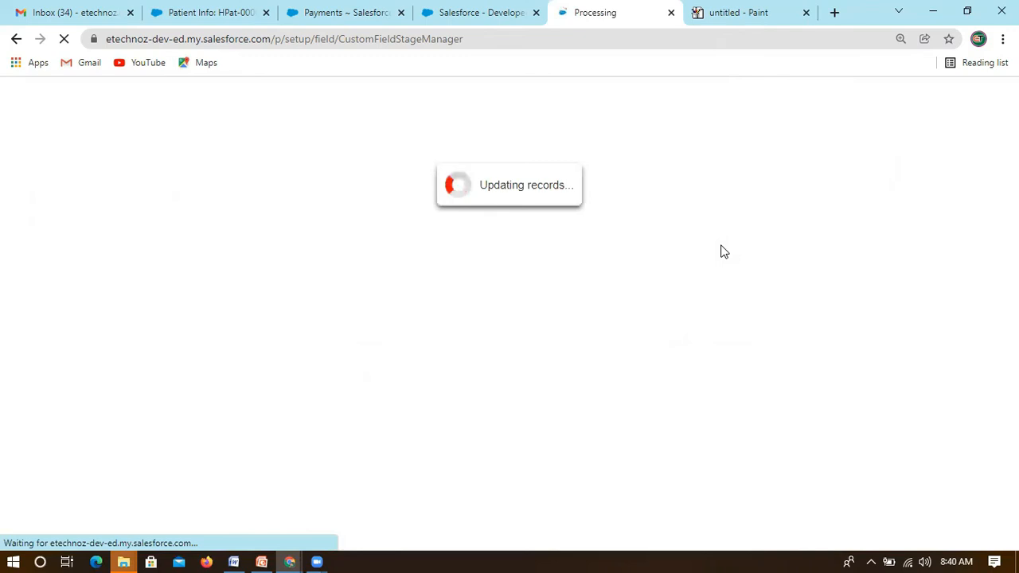
- Examine the Patient Info field's API name and data type among the Payment object's custom fields and relationships
{"action": "scroll", "coordinate": [473, 337], "scroll_direction": "down", "scroll_amount": 6}
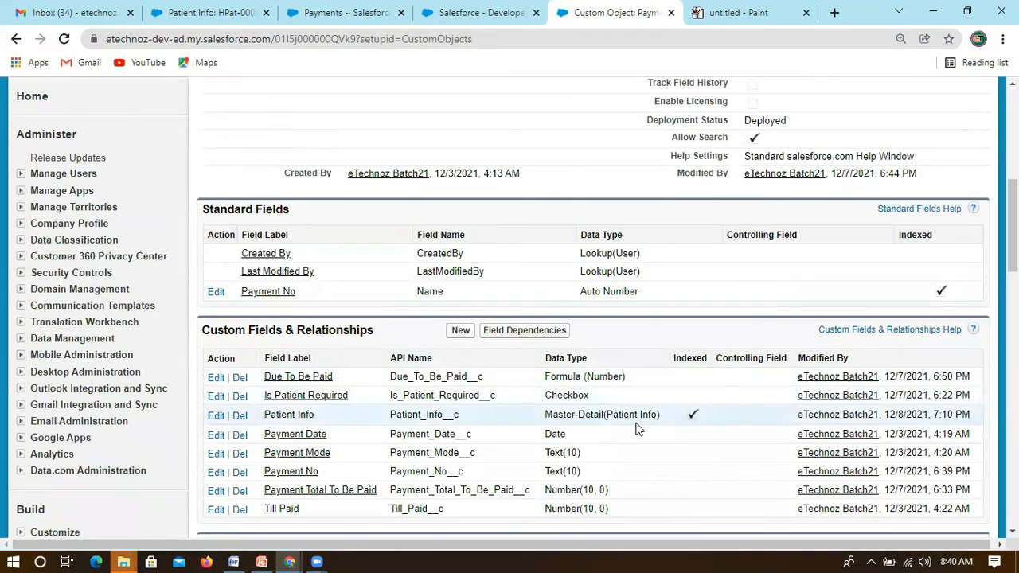
{"action": "scroll", "coordinate": [637, 429], "scroll_direction": "down", "scroll_amount": 2}
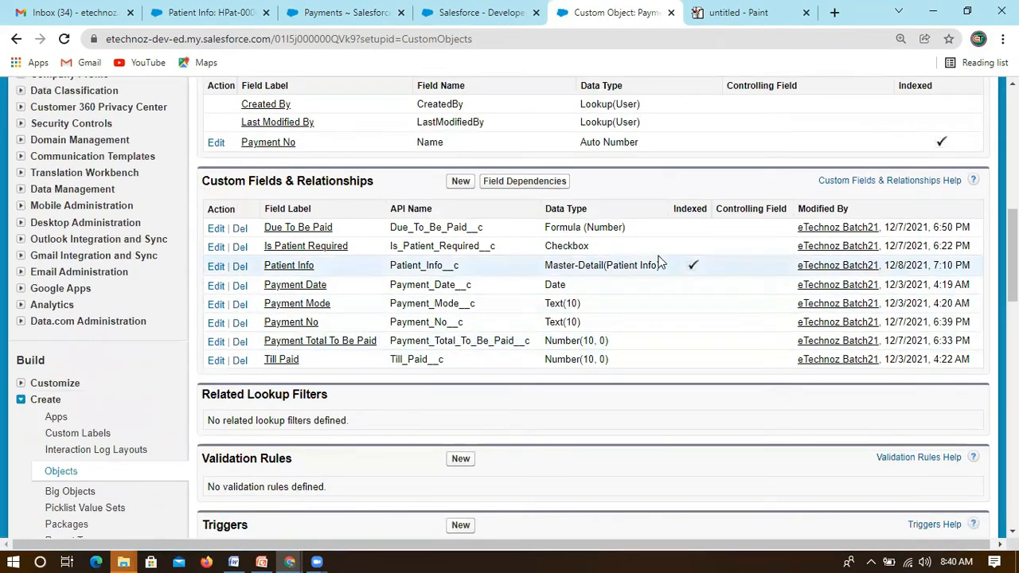
{"action": "left_click_drag", "start_coordinate": [667, 268], "coordinate": [547, 271]}
{"action": "left_click_drag", "start_coordinate": [391, 266], "coordinate": [480, 273]}
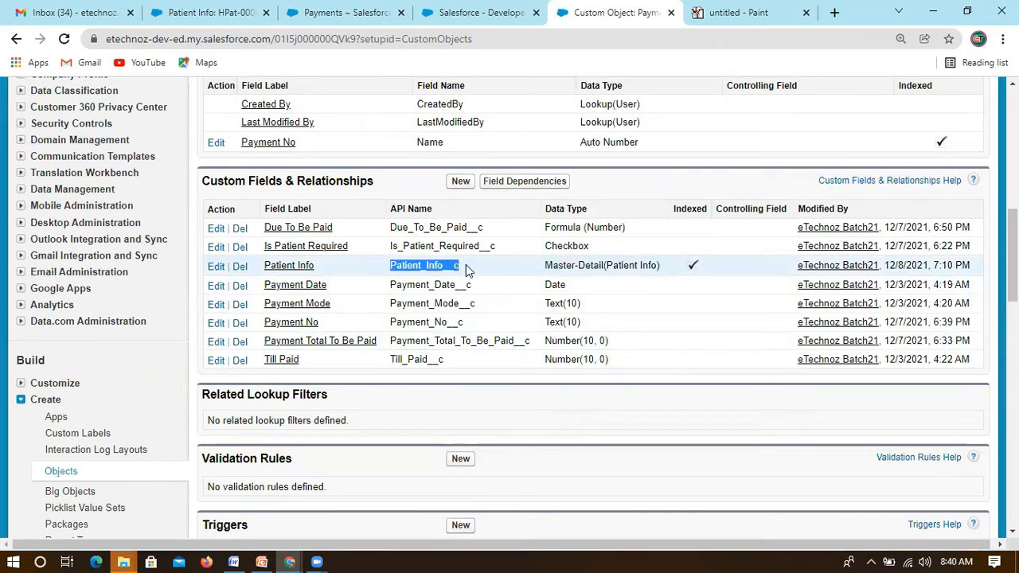
{"action": "left_click", "coordinate": [521, 268]}
{"action": "left_click_drag", "start_coordinate": [544, 273], "coordinate": [664, 271]}
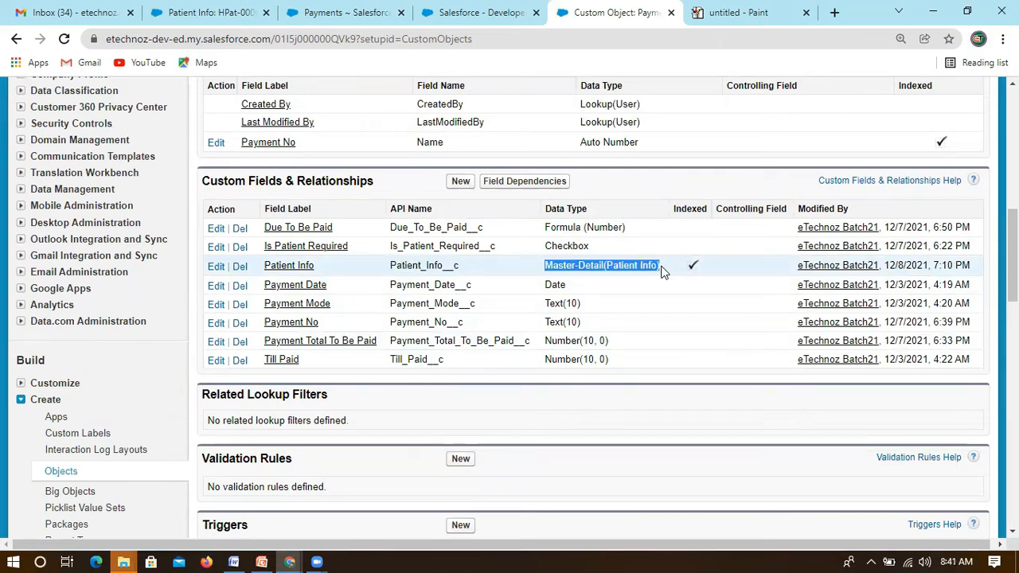
{"action": "left_click", "coordinate": [538, 269]}
{"action": "left_click_drag", "start_coordinate": [543, 273], "coordinate": [673, 273]}
{"action": "left_click_drag", "start_coordinate": [480, 273], "coordinate": [363, 262]}
{"action": "left_click", "coordinate": [461, 261]}
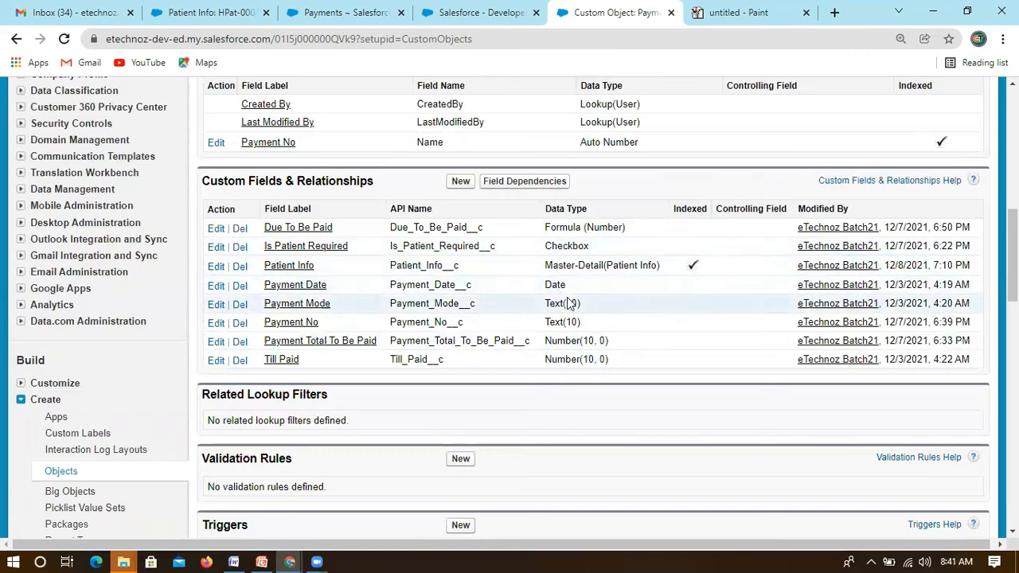
{"action": "left_click_drag", "start_coordinate": [390, 262], "coordinate": [476, 267]}
{"action": "left_click", "coordinate": [478, 267]}
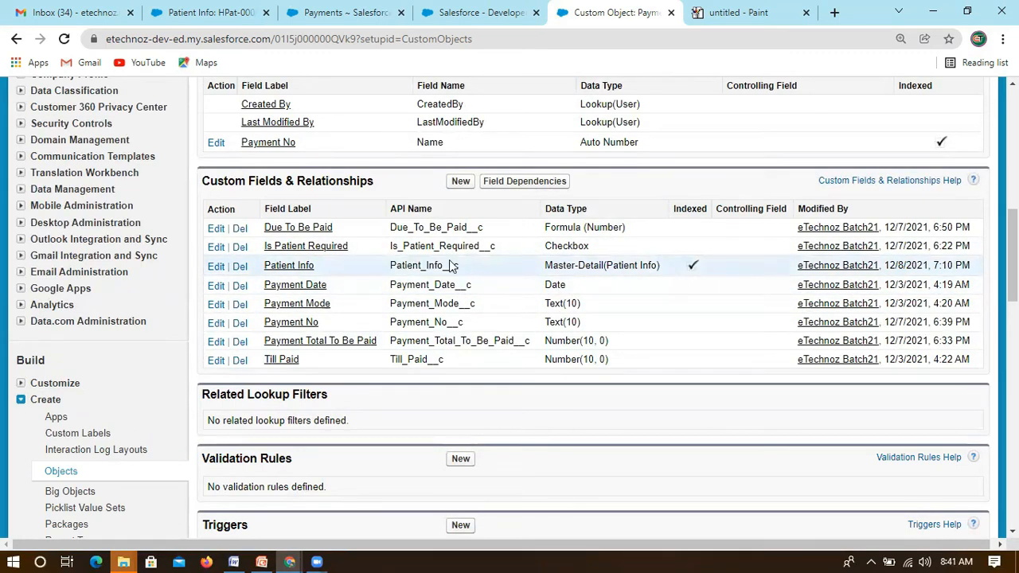
{"action": "left_click_drag", "start_coordinate": [388, 269], "coordinate": [480, 269]}
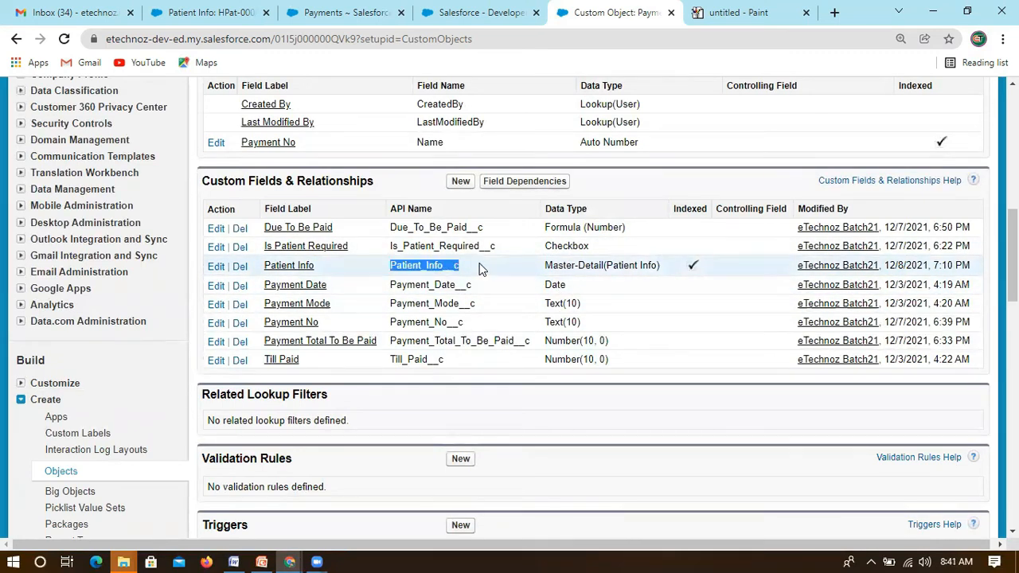
{"action": "left_click", "coordinate": [479, 268]}
{"action": "left_click_drag", "start_coordinate": [546, 265], "coordinate": [668, 267]}
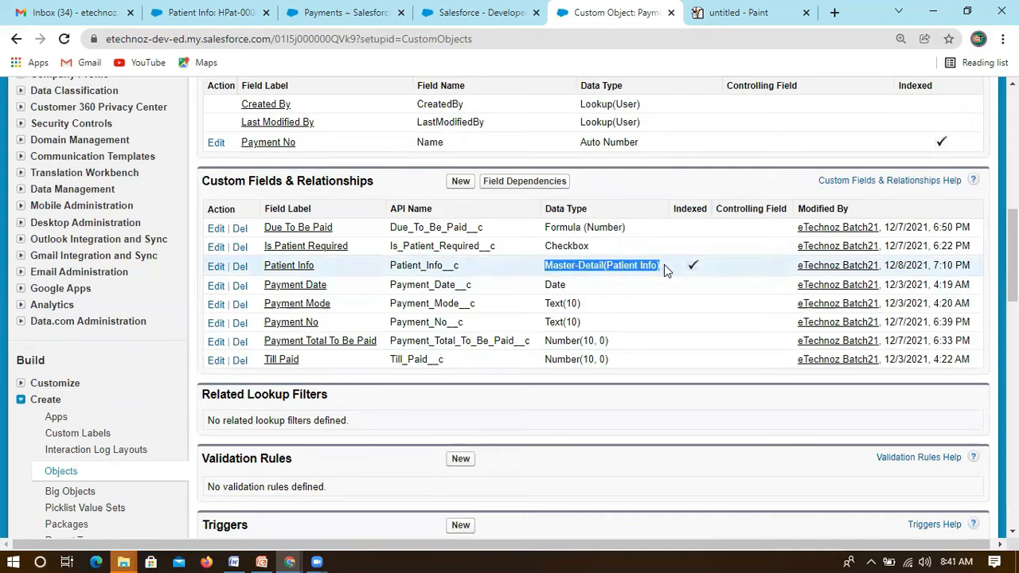
{"action": "left_click", "coordinate": [539, 266]}
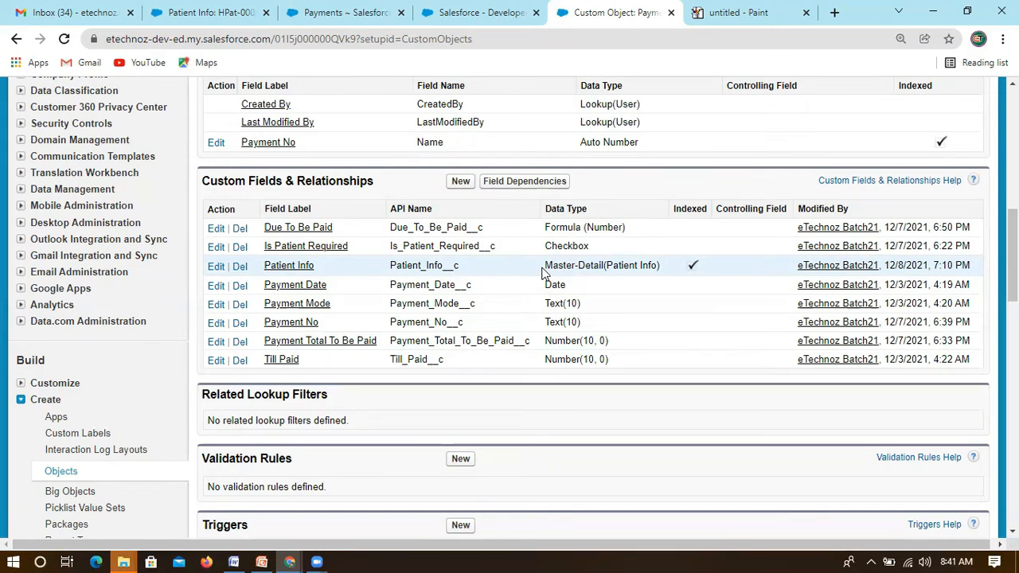
{"action": "left_click_drag", "start_coordinate": [397, 268], "coordinate": [671, 270]}
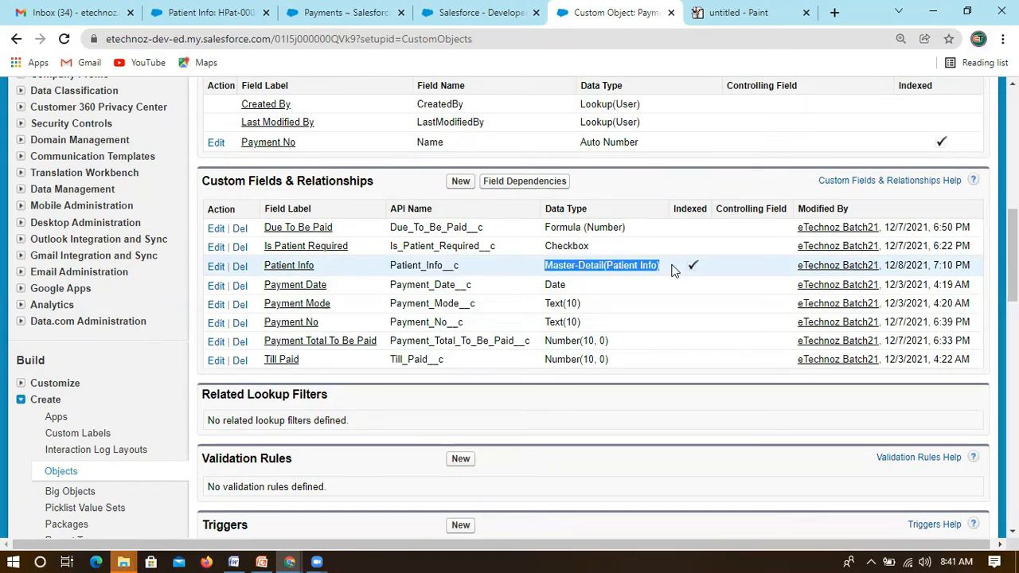
{"action": "left_click", "coordinate": [535, 276]}
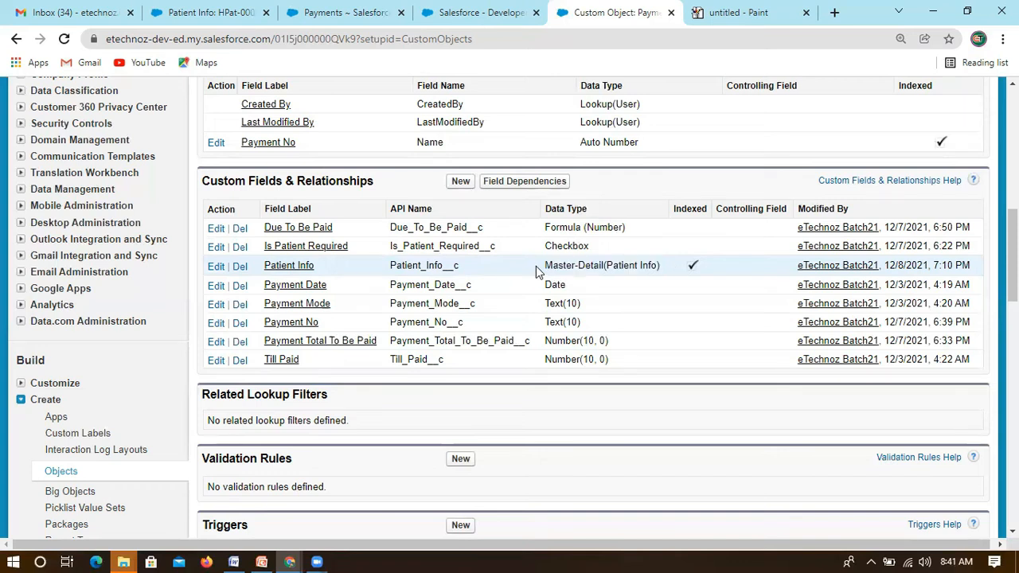
{"action": "left_click_drag", "start_coordinate": [390, 266], "coordinate": [458, 268]}
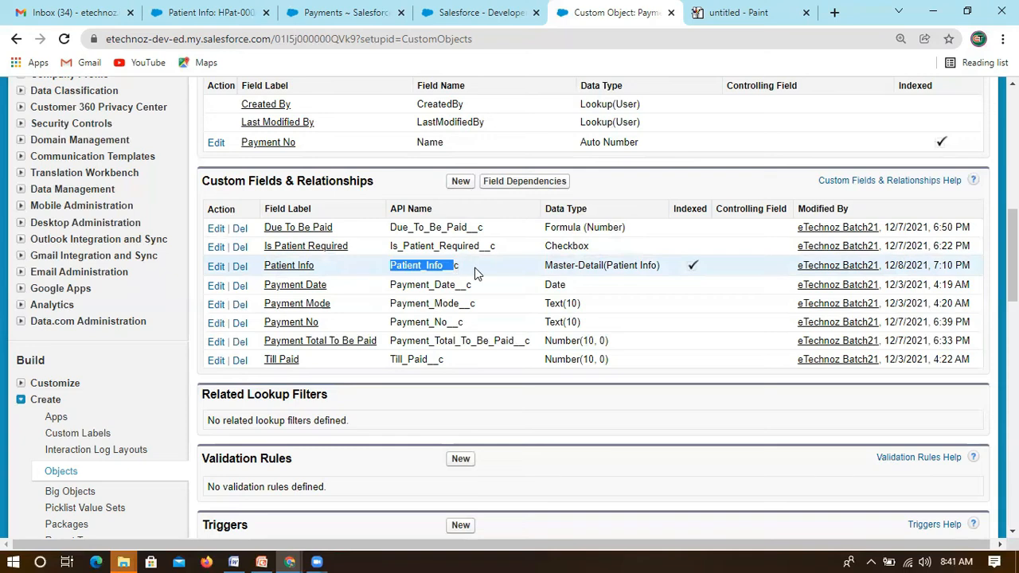
{"action": "left_click", "coordinate": [475, 273]}
- Start a new payment record from the Payments home page and check the Patient Info field on its form
{"action": "scroll", "coordinate": [374, 153], "scroll_direction": "up", "scroll_amount": 3}
{"action": "scroll", "coordinate": [374, 154], "scroll_direction": "up", "scroll_amount": 4}
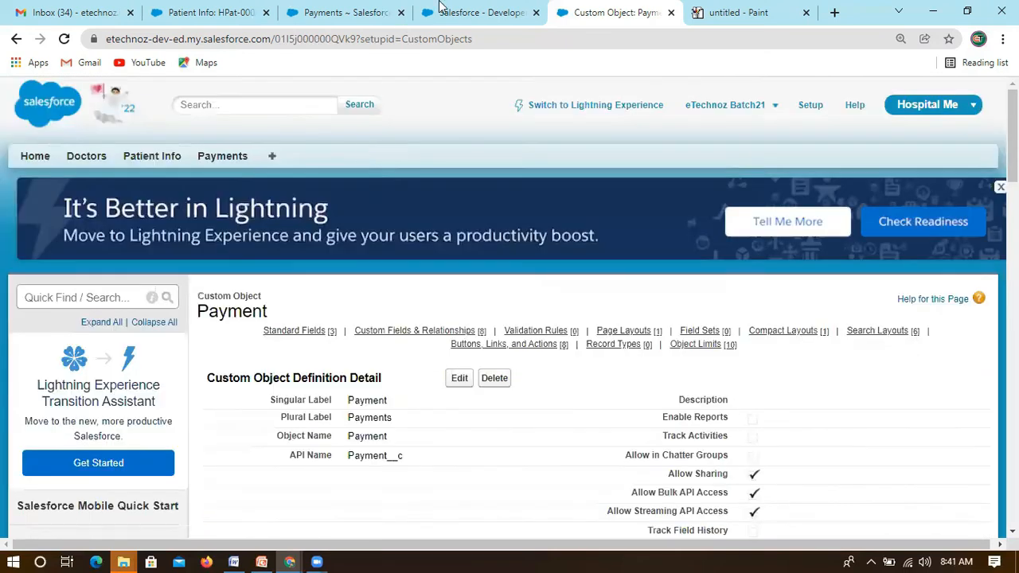
{"action": "left_click", "coordinate": [350, 11]}
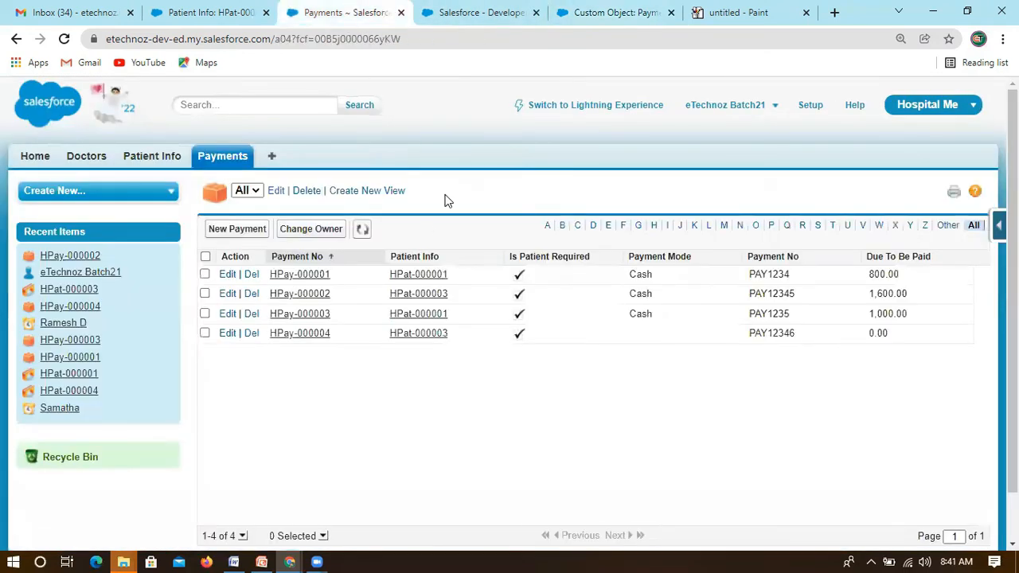
{"action": "left_click", "coordinate": [234, 160]}
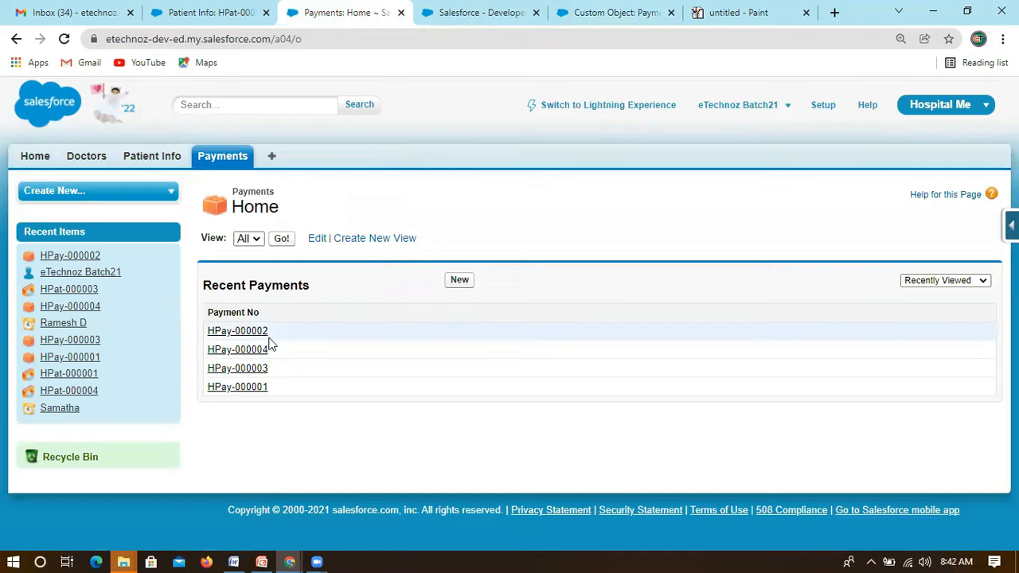
{"action": "left_click", "coordinate": [458, 281]}
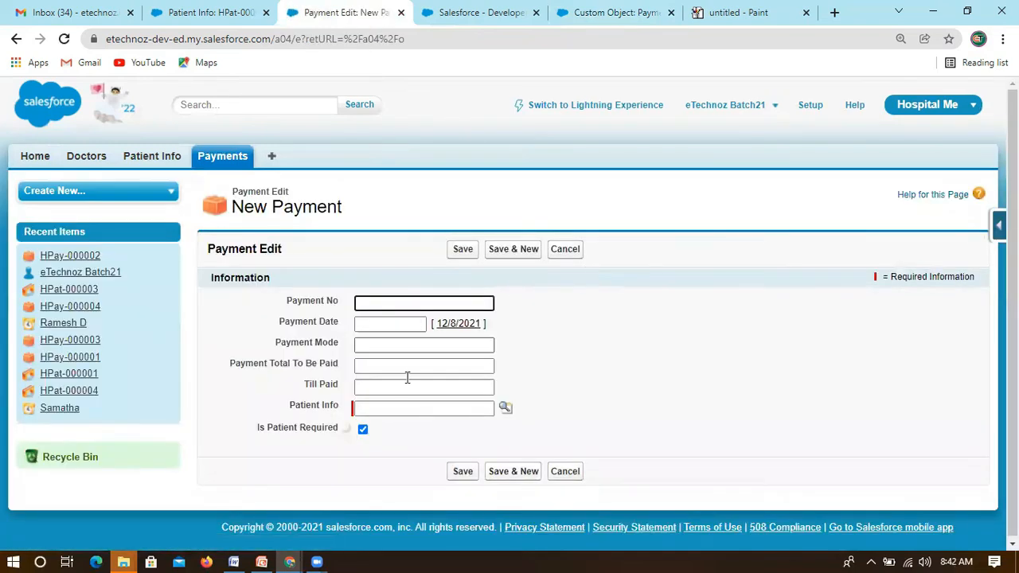
{"action": "left_click_drag", "start_coordinate": [290, 403], "coordinate": [340, 409]}
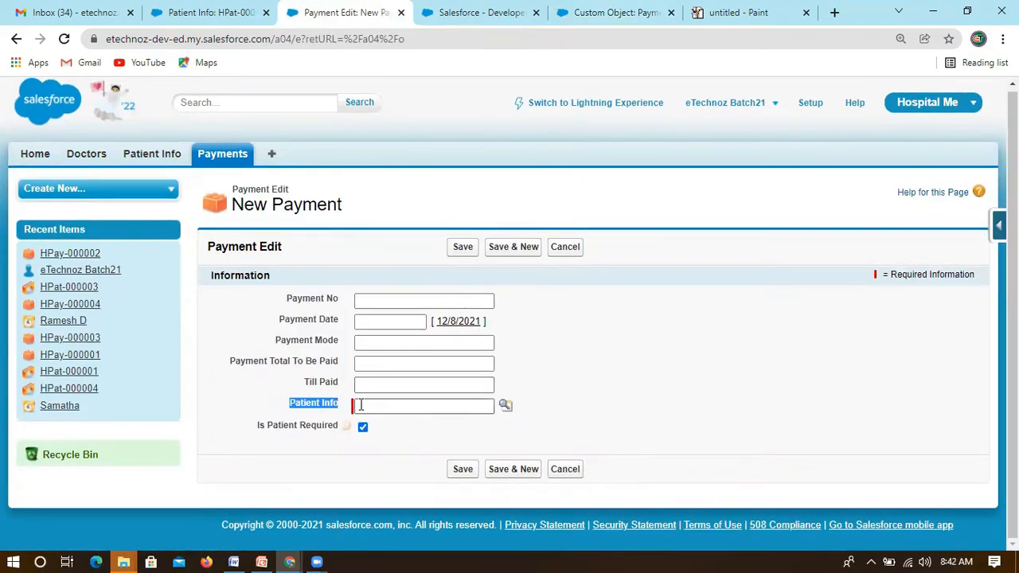
- Fill in the new payment with payment number PAY12347, payment date 12/8/2021 and payment mode Cash
{"action": "left_click", "coordinate": [383, 307]}
{"action": "left_click", "coordinate": [399, 412]}
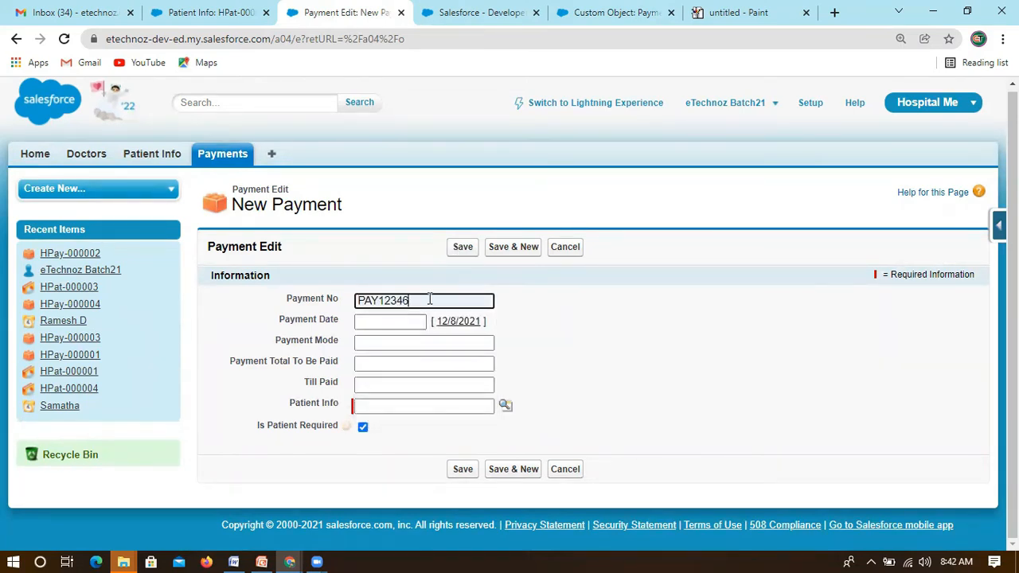
{"action": "key", "text": "BackSpace"}
{"action": "type", "text": "7"}
{"action": "left_click", "coordinate": [364, 323]}
{"action": "left_click", "coordinate": [458, 321]}
{"action": "left_click", "coordinate": [386, 341]}
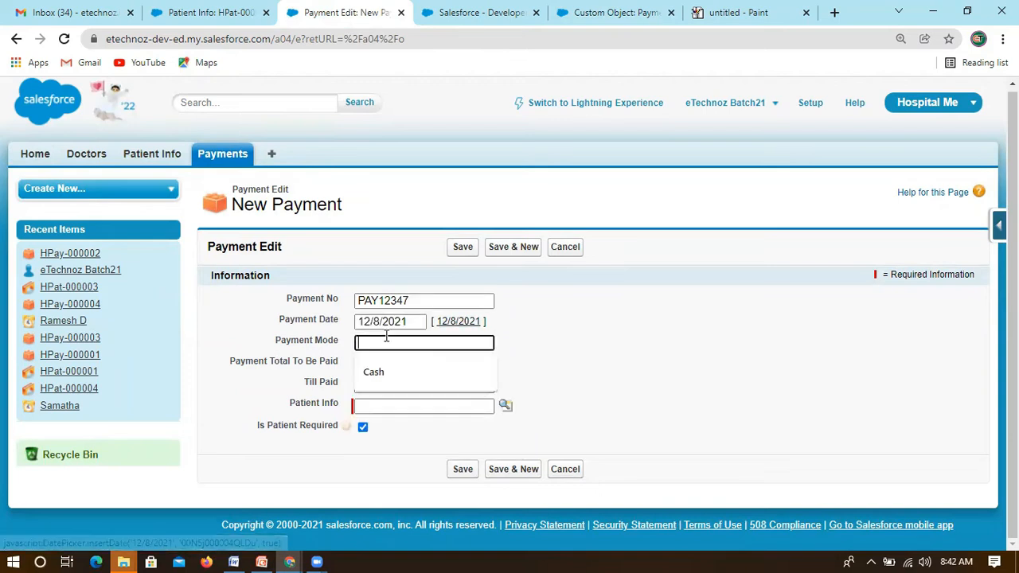
{"action": "left_click", "coordinate": [389, 371]}
{"action": "left_click_drag", "start_coordinate": [398, 342], "coordinate": [338, 345]}
{"action": "left_click", "coordinate": [378, 344]}
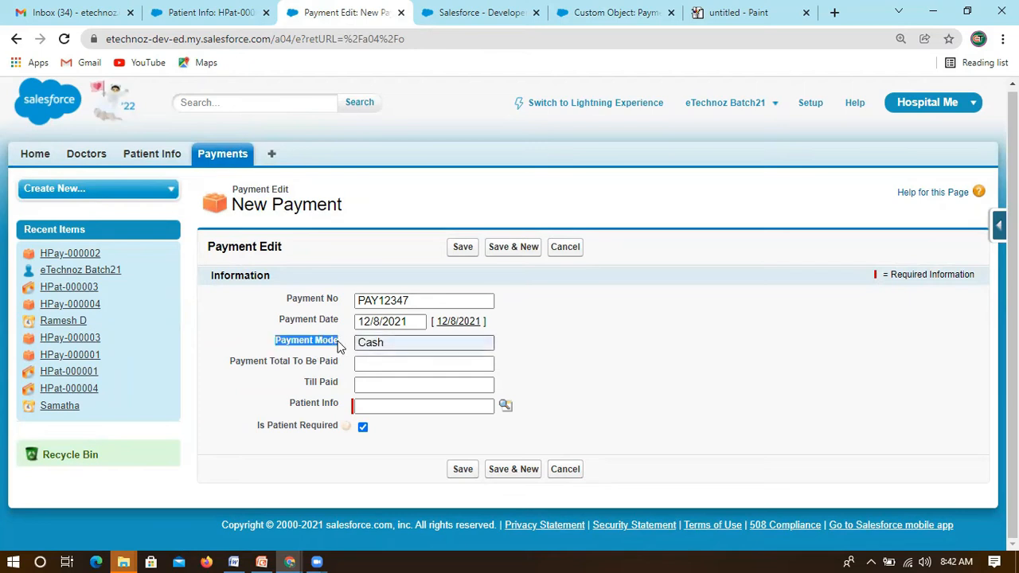
{"action": "left_click_drag", "start_coordinate": [420, 344], "coordinate": [357, 350]}
{"action": "left_click", "coordinate": [255, 342]}
{"action": "left_click", "coordinate": [573, 347]}
{"action": "left_click", "coordinate": [385, 344]}
{"action": "left_click", "coordinate": [394, 344]}
{"action": "left_click_drag", "start_coordinate": [406, 344], "coordinate": [340, 353]}
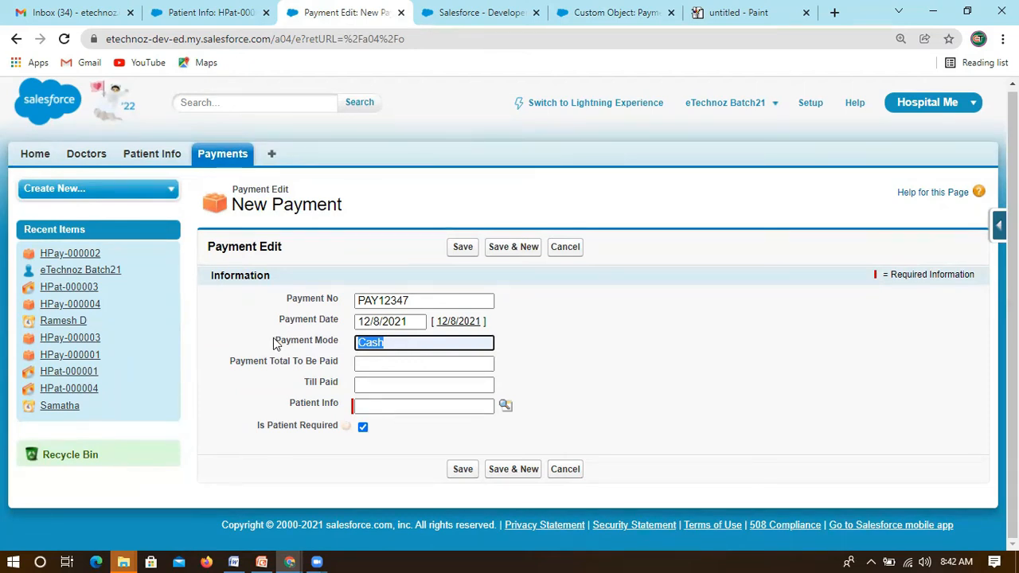
{"action": "left_click", "coordinate": [391, 342]}
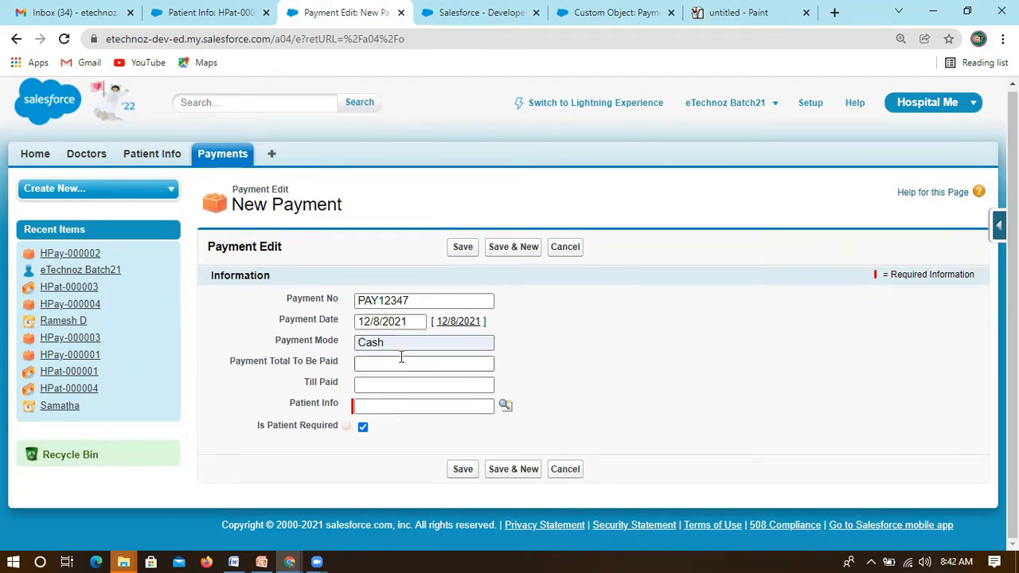
{"action": "left_click_drag", "start_coordinate": [276, 343], "coordinate": [342, 347]}
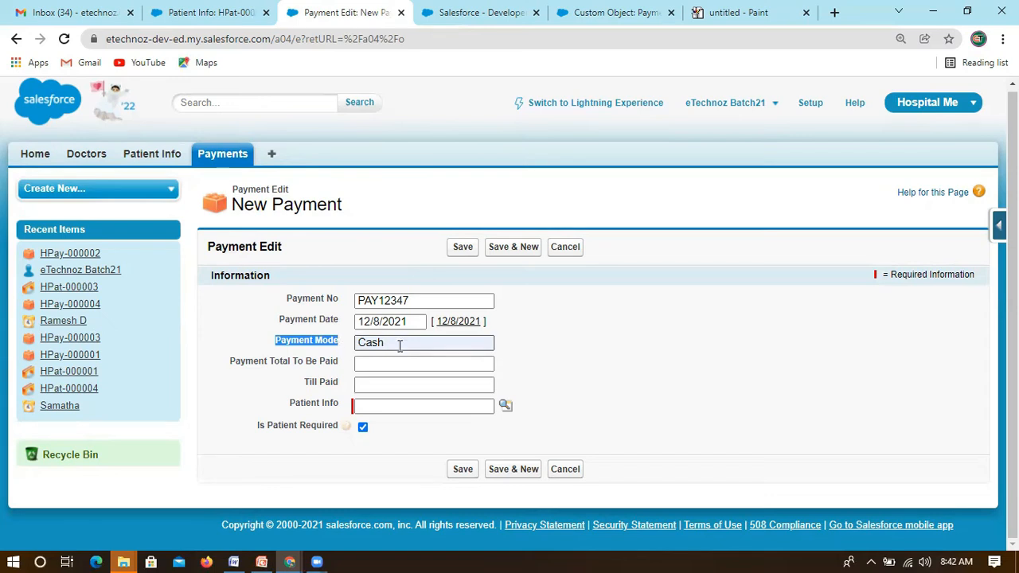
{"action": "left_click", "coordinate": [320, 344]}
- Set the new payment's total to be paid to 1800 and its till-paid amount to 1000
{"action": "left_click", "coordinate": [377, 360]}
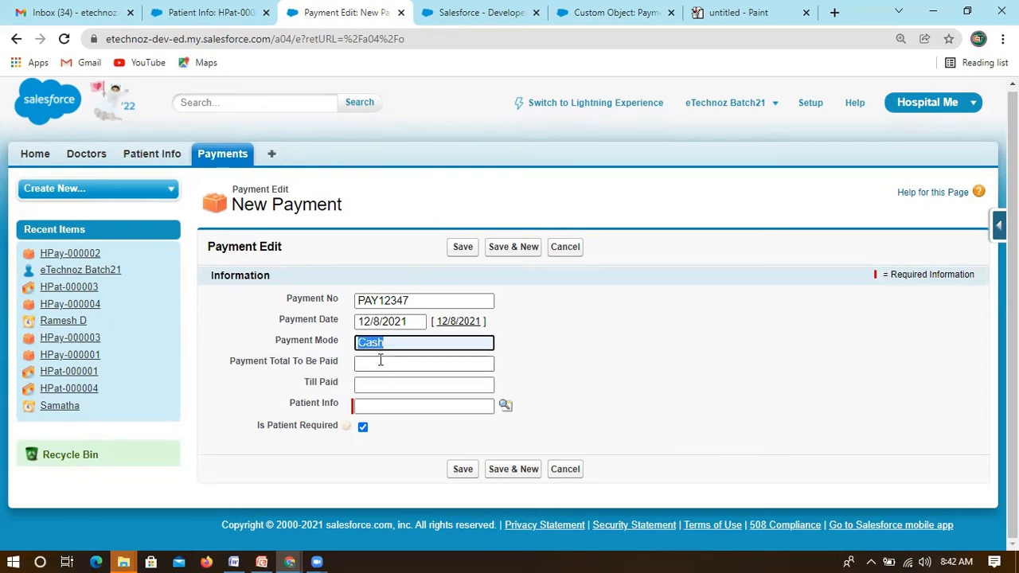
{"action": "type", "text": "1800"}
{"action": "left_click", "coordinate": [377, 389]}
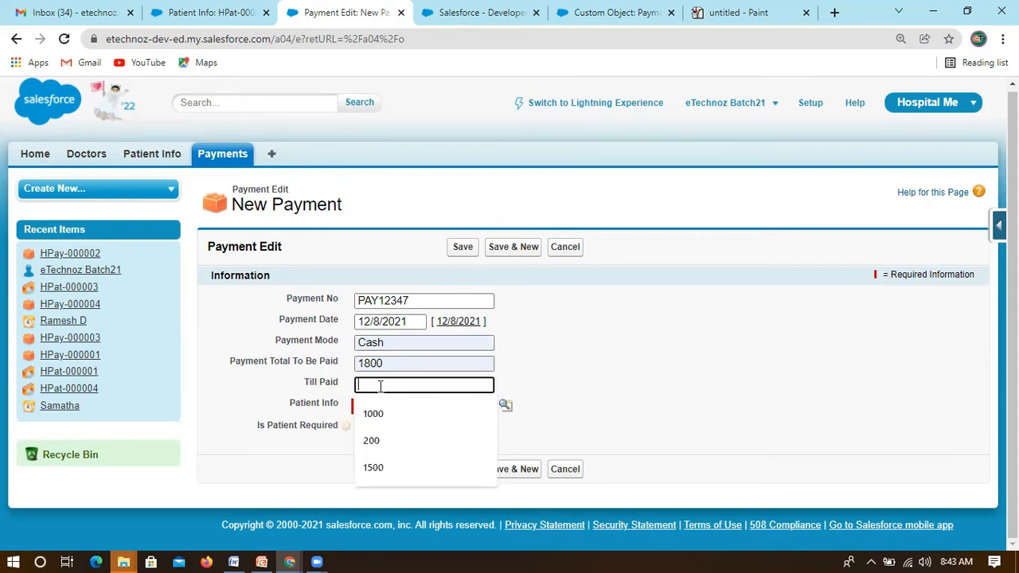
{"action": "left_click", "coordinate": [382, 414]}
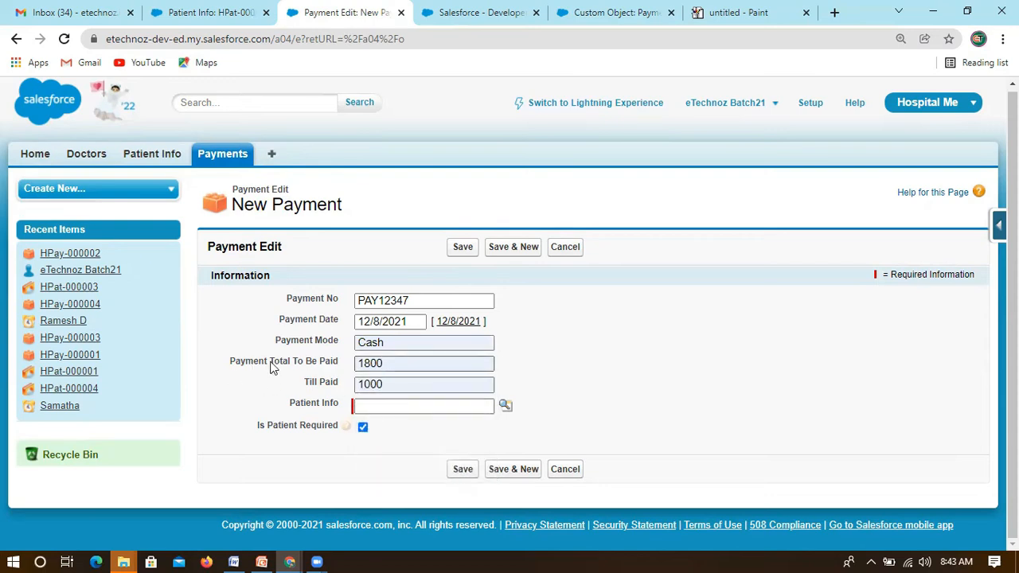
- Try to save the new payment with Patient Info left empty, and examine the validation messages on the form
{"action": "triple_click", "coordinate": [321, 360]}
{"action": "left_click_drag", "start_coordinate": [325, 380], "coordinate": [340, 404]}
{"action": "left_click", "coordinate": [350, 411]}
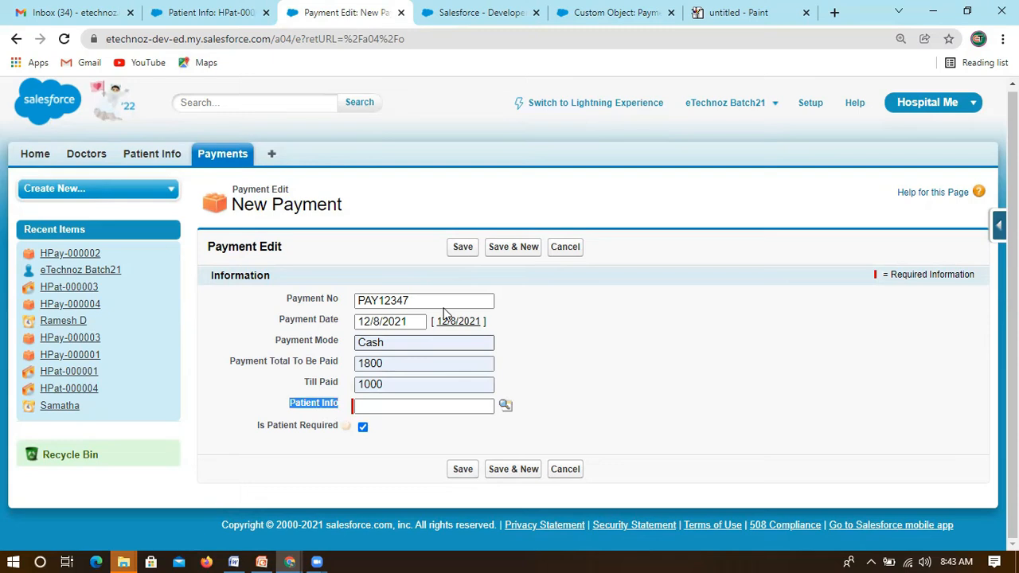
{"action": "left_click", "coordinate": [321, 408]}
{"action": "left_click", "coordinate": [456, 247]}
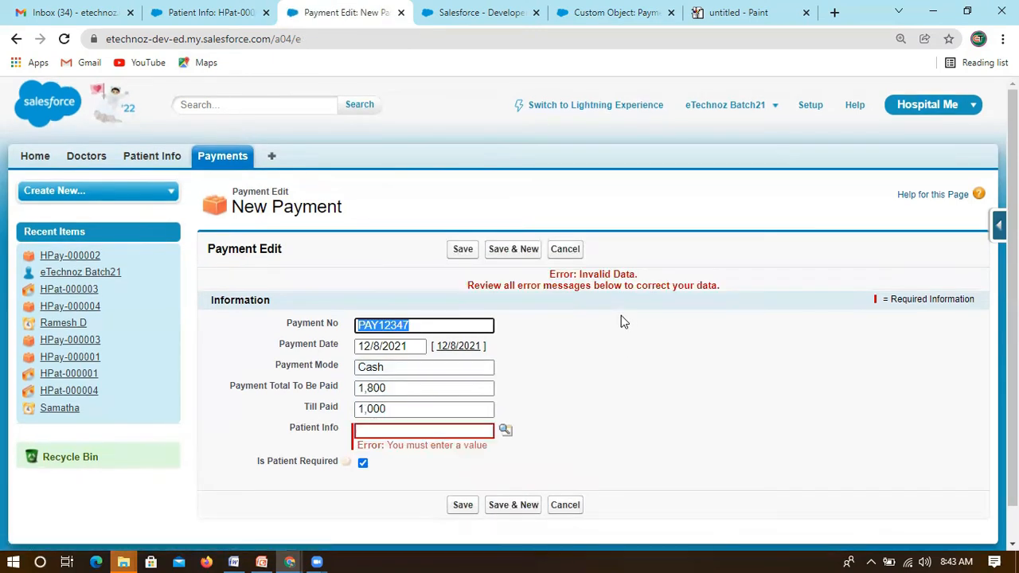
{"action": "left_click_drag", "start_coordinate": [501, 279], "coordinate": [660, 316]}
{"action": "left_click", "coordinate": [637, 352]}
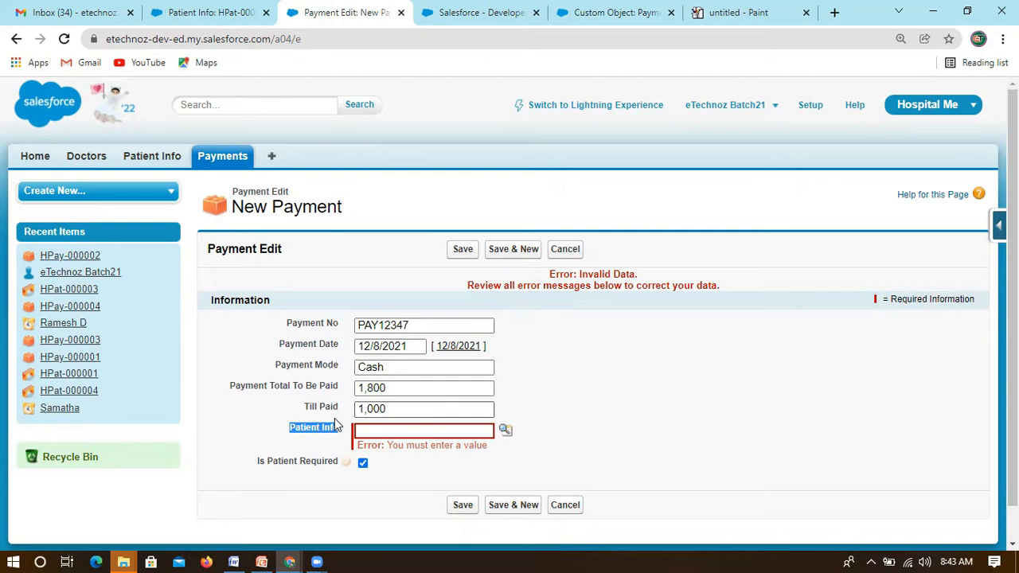
{"action": "scroll", "coordinate": [401, 412], "scroll_direction": "down", "scroll_amount": 1}
{"action": "left_click_drag", "start_coordinate": [487, 410], "coordinate": [388, 411]}
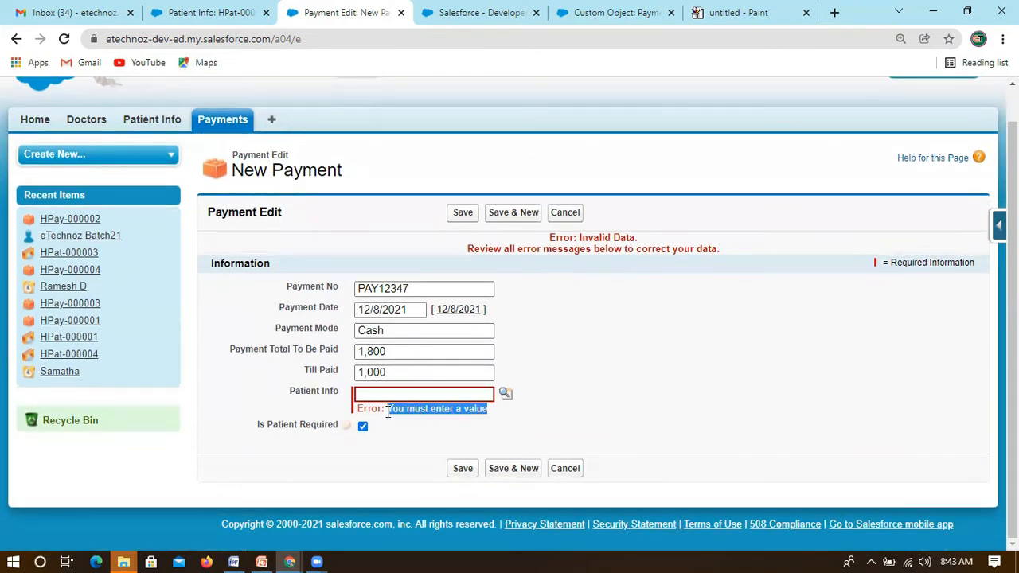
{"action": "left_click_drag", "start_coordinate": [285, 393], "coordinate": [343, 393]}
{"action": "left_click", "coordinate": [308, 403]}
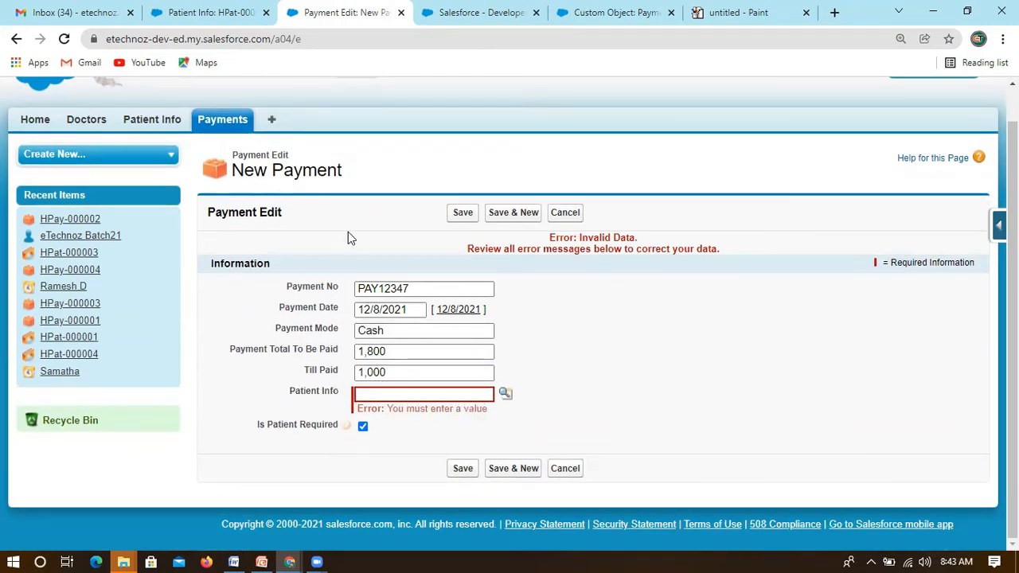
- Look up patient record HPat-000001 for the Patient Info field and save the payment
{"action": "left_click", "coordinate": [504, 394]}
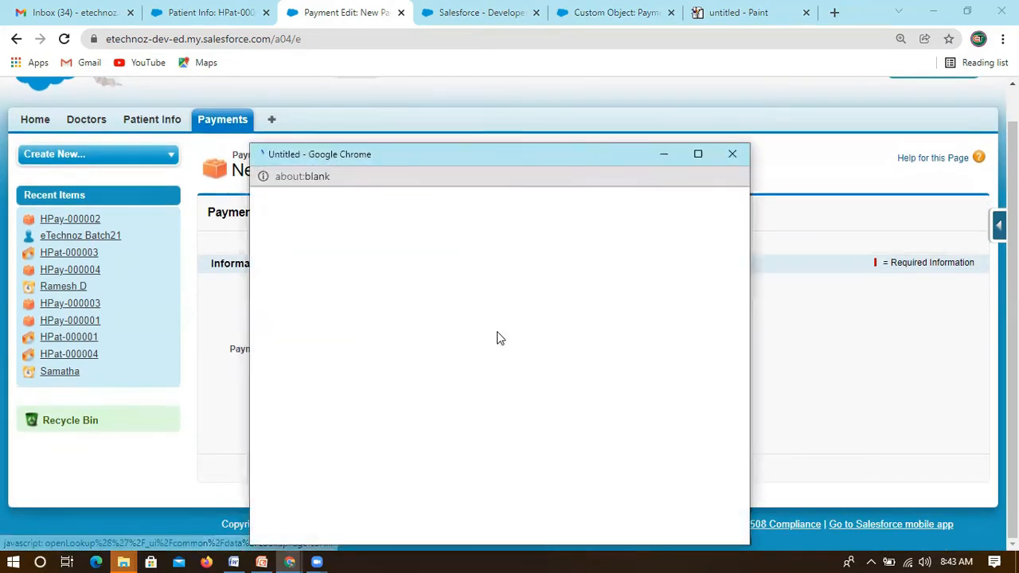
{"action": "left_click", "coordinate": [342, 363]}
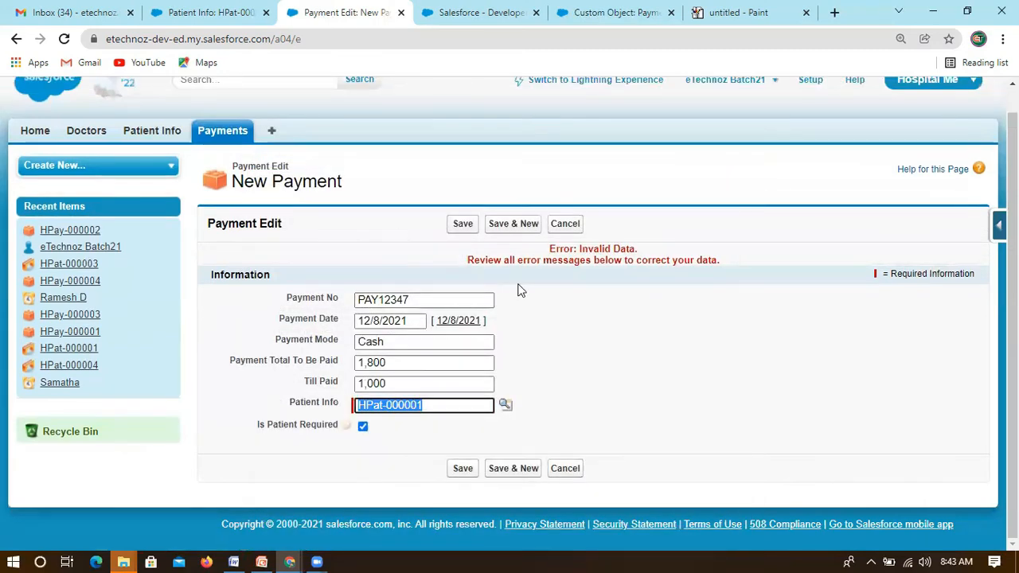
{"action": "left_click", "coordinate": [458, 226]}
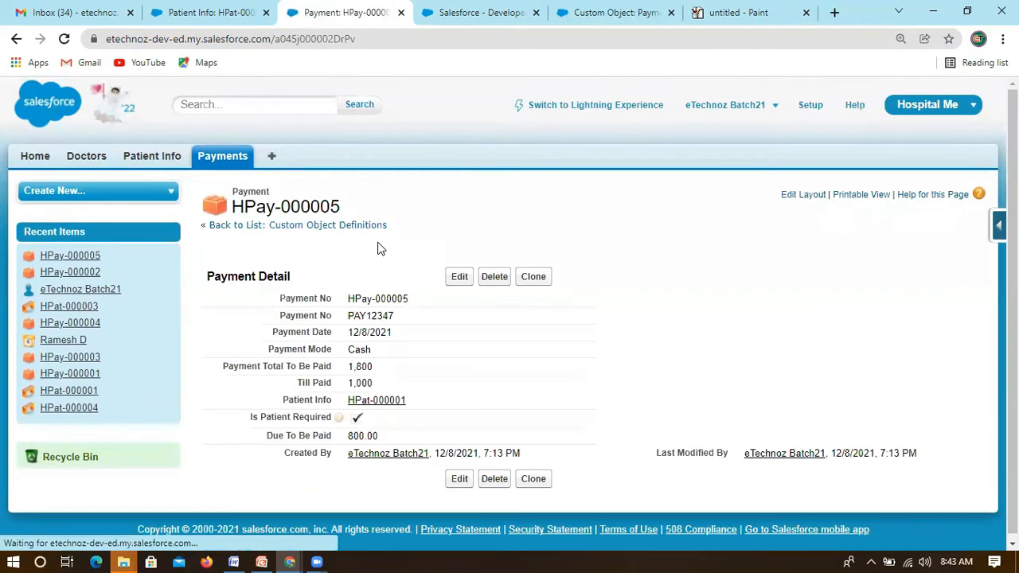
{"action": "scroll", "coordinate": [434, 419], "scroll_direction": "down", "scroll_amount": 1}
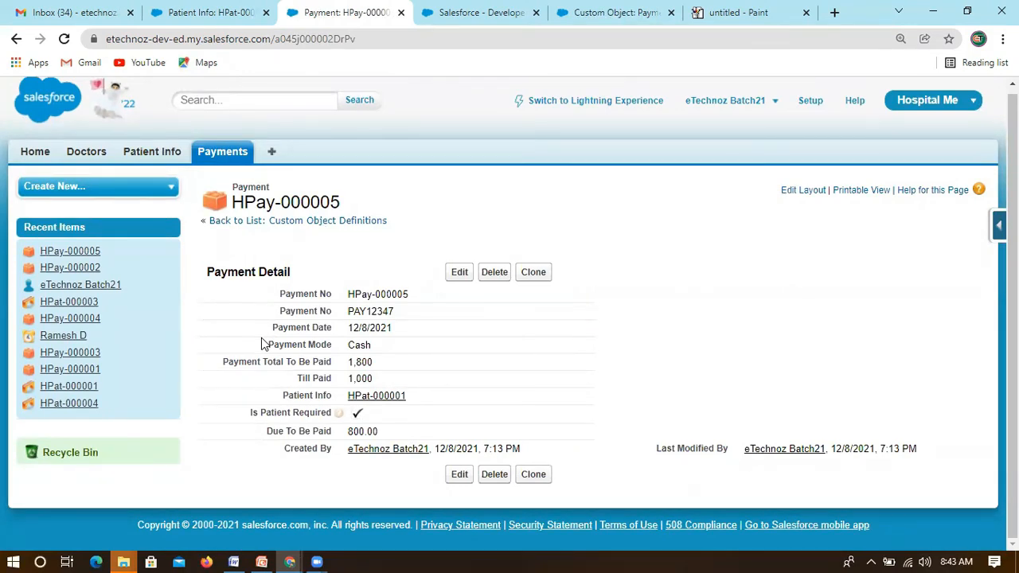
- Display the list of all payments to check which patient record each one is linked to
{"action": "left_click", "coordinate": [153, 153]}
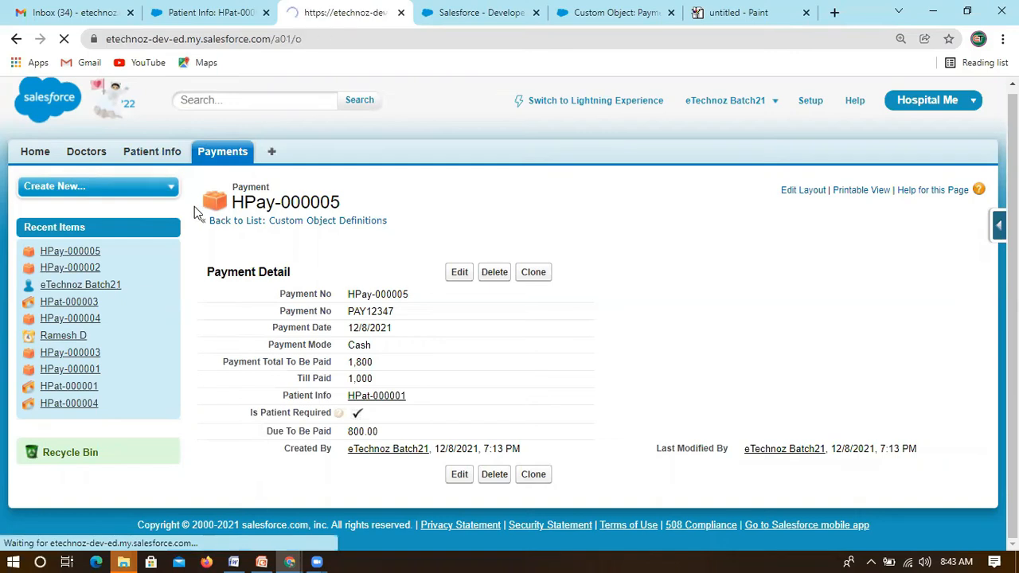
{"action": "left_click", "coordinate": [222, 156]}
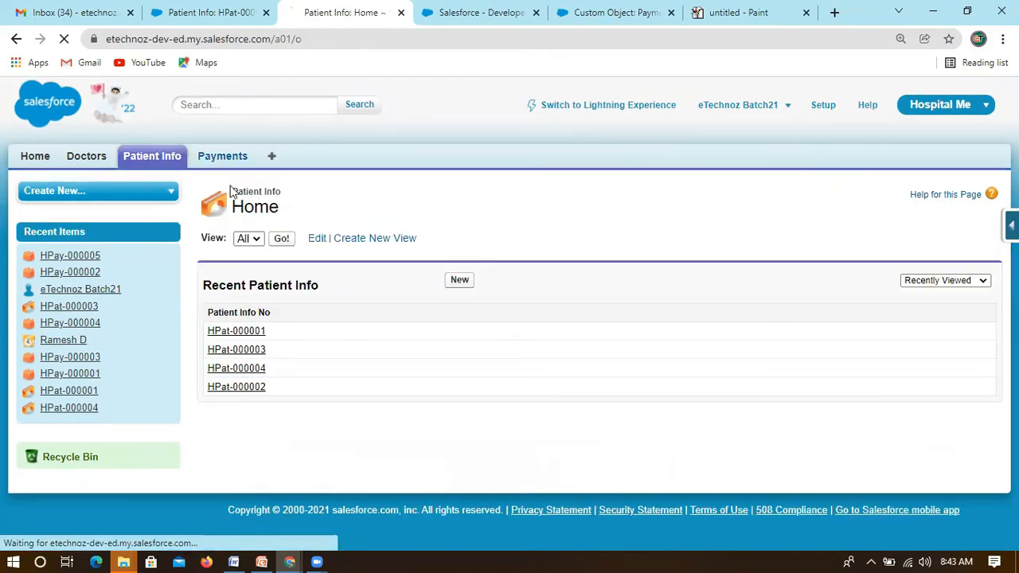
{"action": "left_click", "coordinate": [281, 239]}
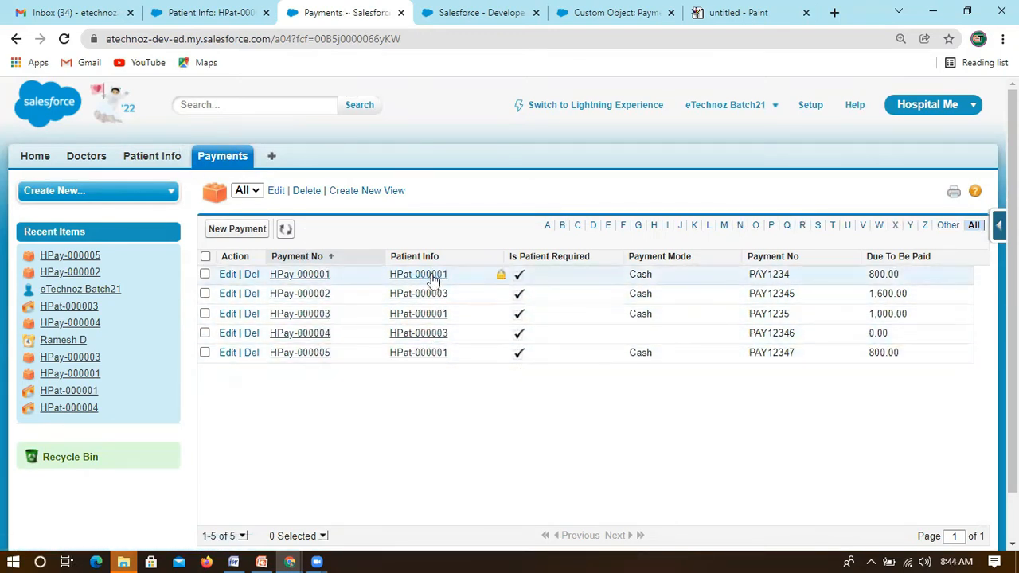
- Open patient record HPat-000001 and examine the payments in its related list
{"action": "left_click", "coordinate": [144, 157]}
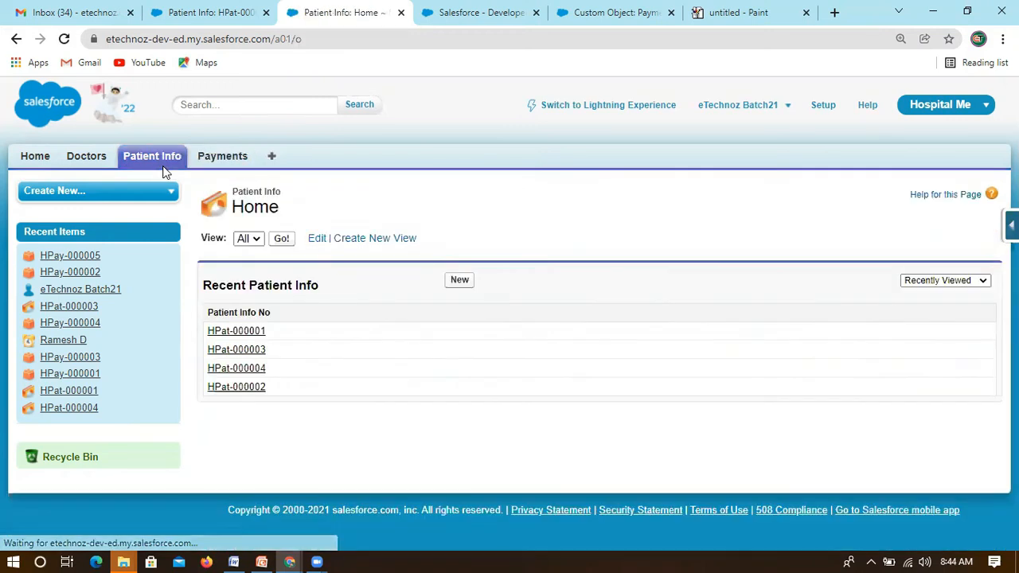
{"action": "left_click", "coordinate": [236, 331]}
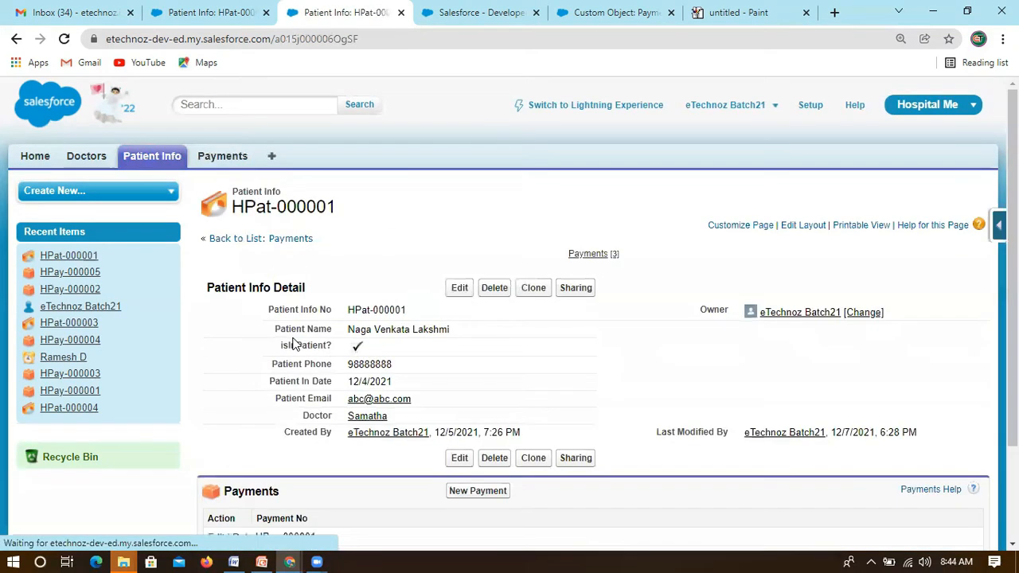
{"action": "scroll", "coordinate": [333, 427], "scroll_direction": "down", "scroll_amount": 1}
{"action": "scroll", "coordinate": [333, 419], "scroll_direction": "down", "scroll_amount": 1}
{"action": "left_click_drag", "start_coordinate": [326, 475], "coordinate": [185, 428]}
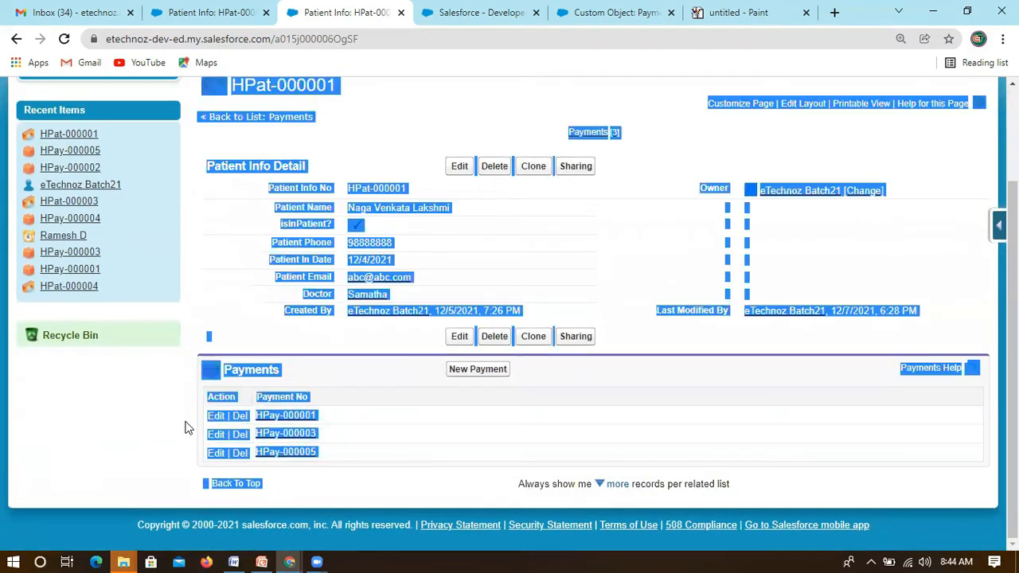
{"action": "left_click", "coordinate": [333, 380]}
{"action": "double_click", "coordinate": [253, 370]}
{"action": "left_click", "coordinate": [255, 369]}
{"action": "double_click", "coordinate": [256, 368]}
{"action": "left_click_drag", "start_coordinate": [302, 393], "coordinate": [189, 434]}
{"action": "left_click", "coordinate": [337, 341]}
- Compare the parent patient record HPat-000001 with the child payment records listed under it
{"action": "scroll", "coordinate": [310, 287], "scroll_direction": "up", "scroll_amount": 3}
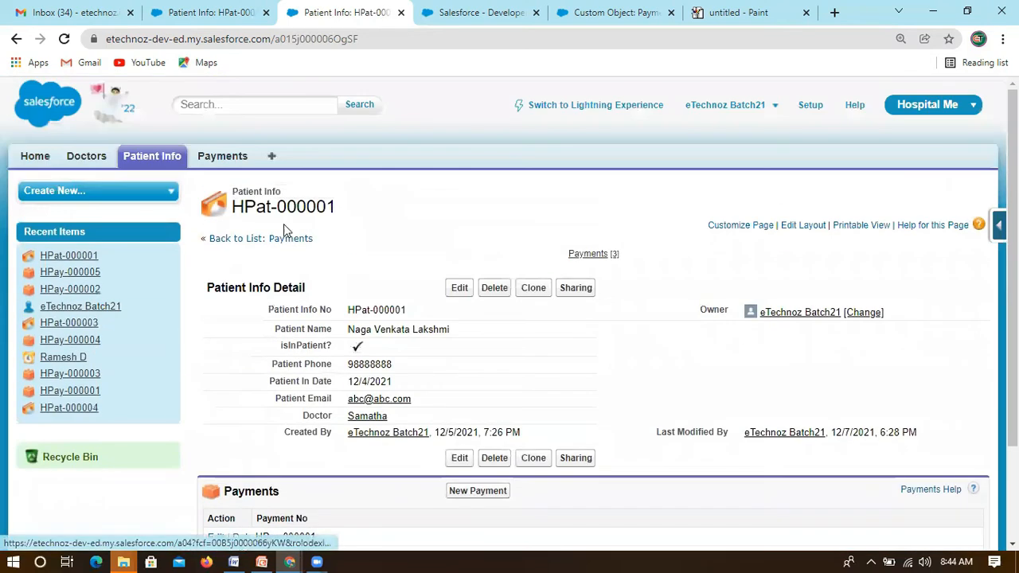
{"action": "left_click_drag", "start_coordinate": [239, 209], "coordinate": [353, 213]}
{"action": "left_click", "coordinate": [352, 213]}
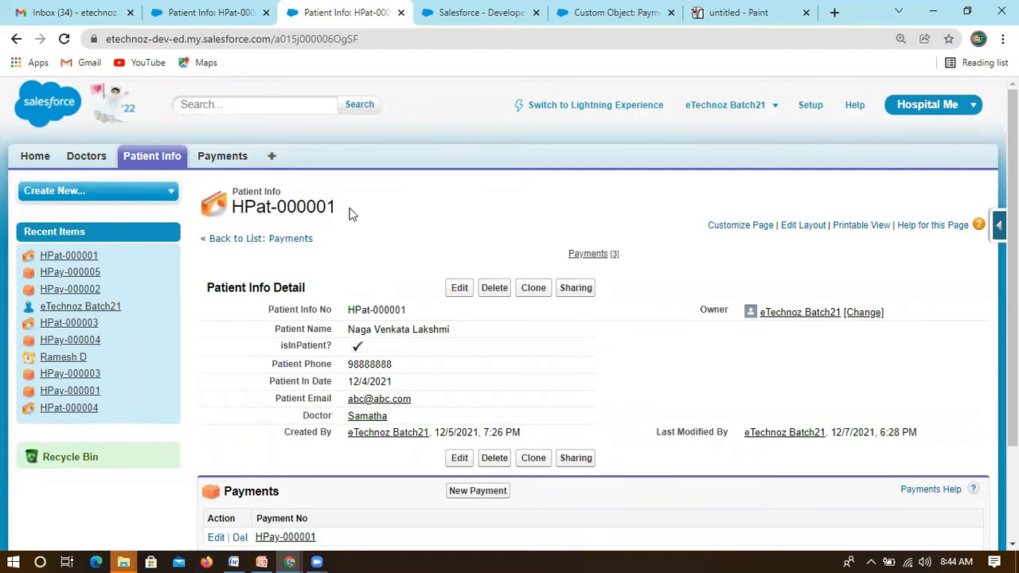
{"action": "scroll", "coordinate": [390, 307], "scroll_direction": "down", "scroll_amount": 3}
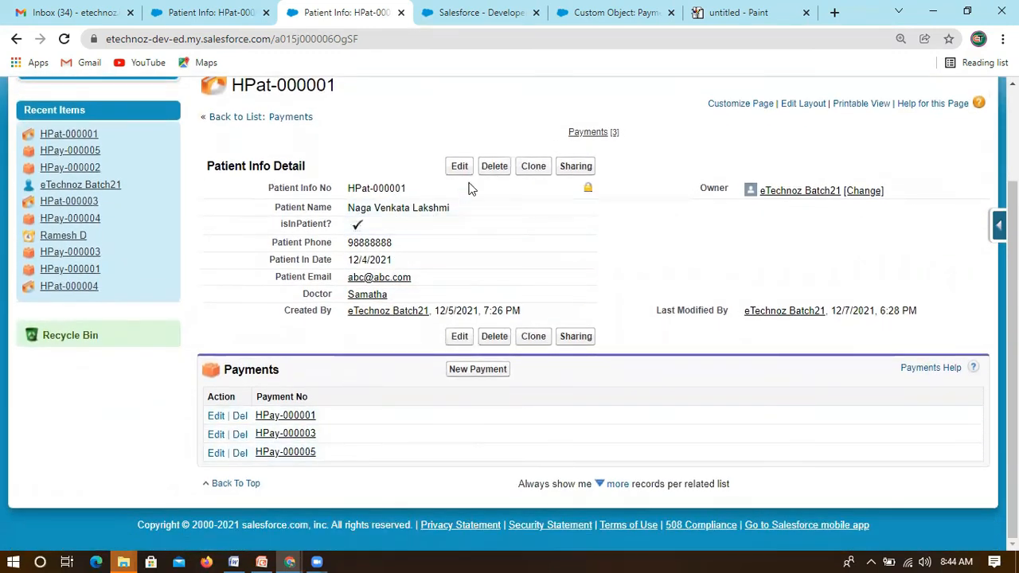
{"action": "scroll", "coordinate": [418, 205], "scroll_direction": "up", "scroll_amount": 2}
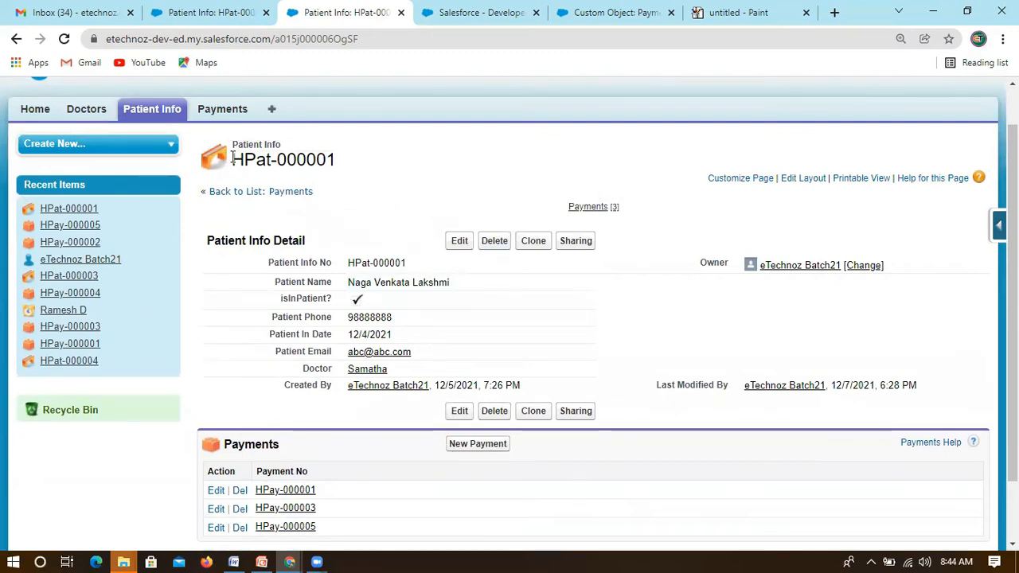
{"action": "left_click_drag", "start_coordinate": [232, 158], "coordinate": [424, 173]}
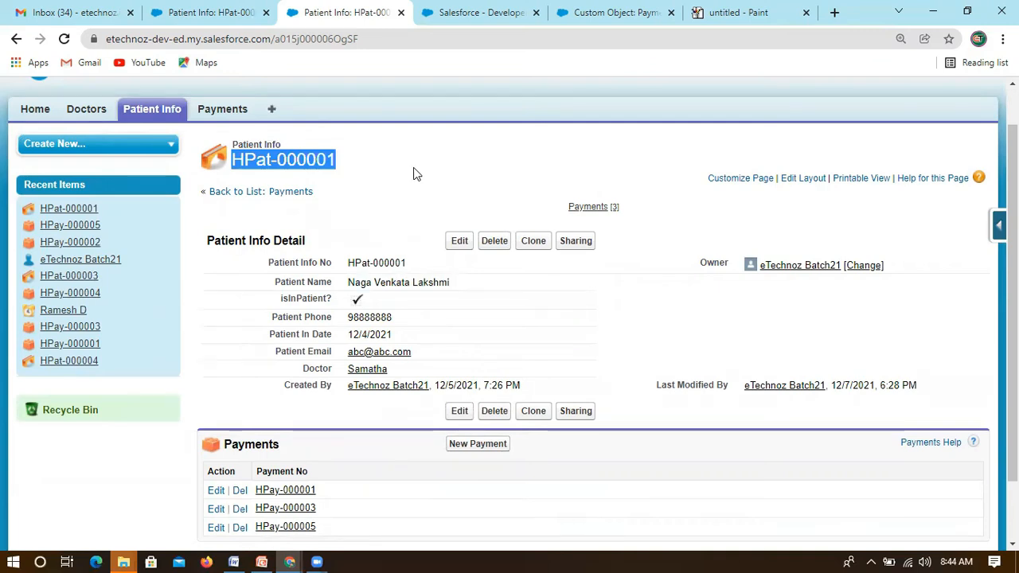
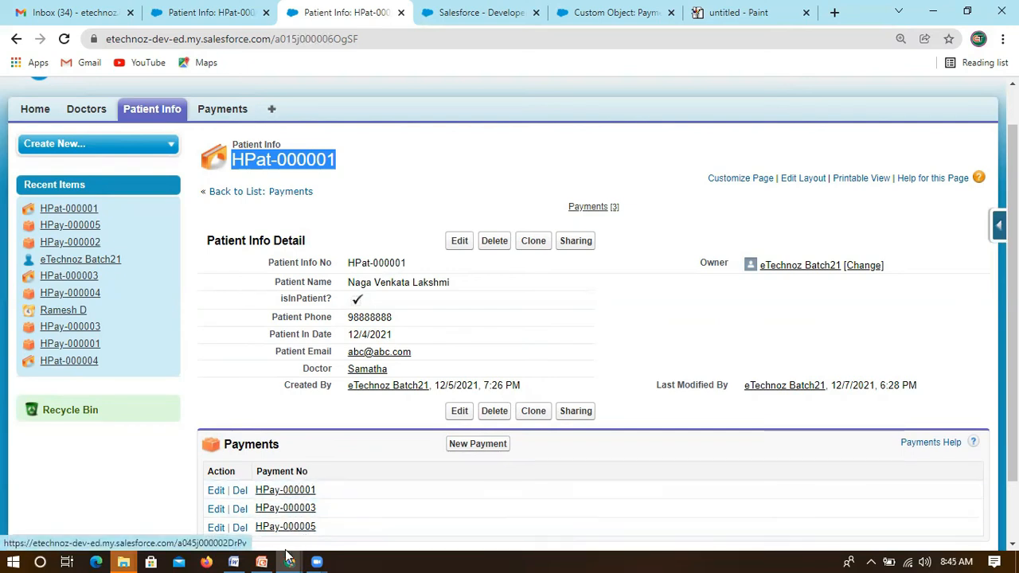
- Switch to PowerPoint to review the Lookups vs. Master-Detail Relationships slide, and return to the patient record in the browser
{"action": "left_click", "coordinate": [262, 562]}
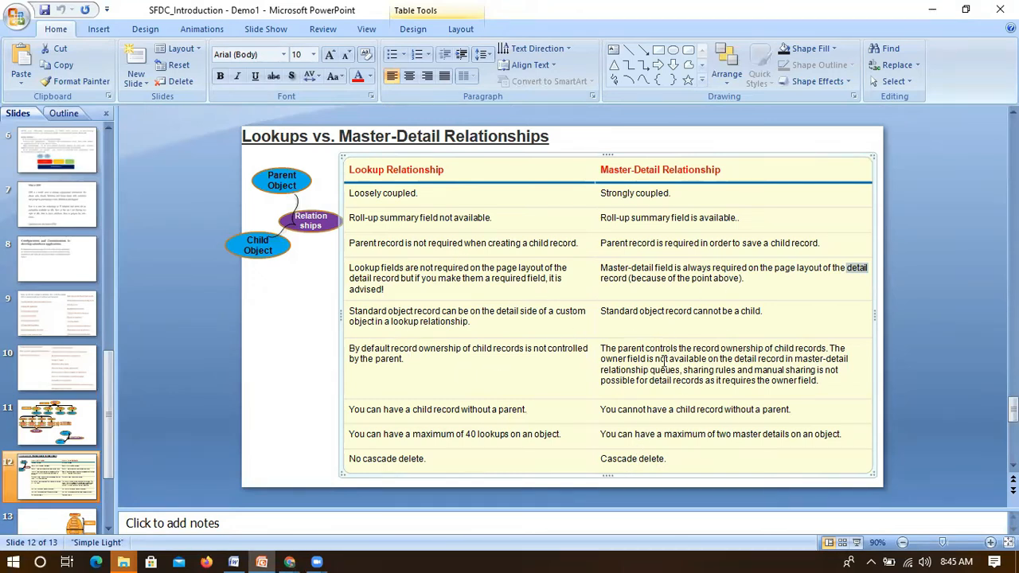
{"action": "left_click", "coordinate": [932, 10]}
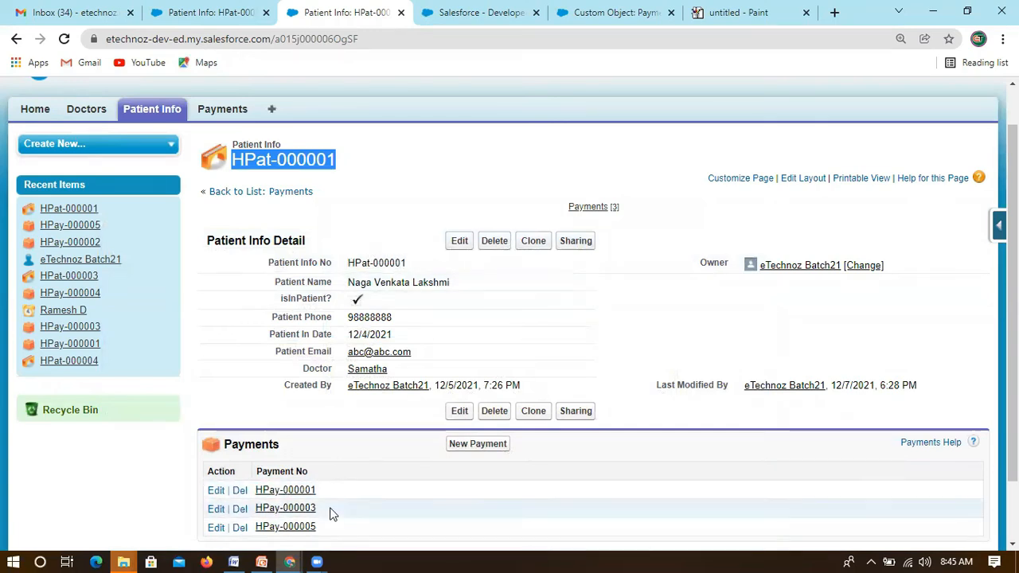
{"action": "left_click", "coordinate": [346, 445]}
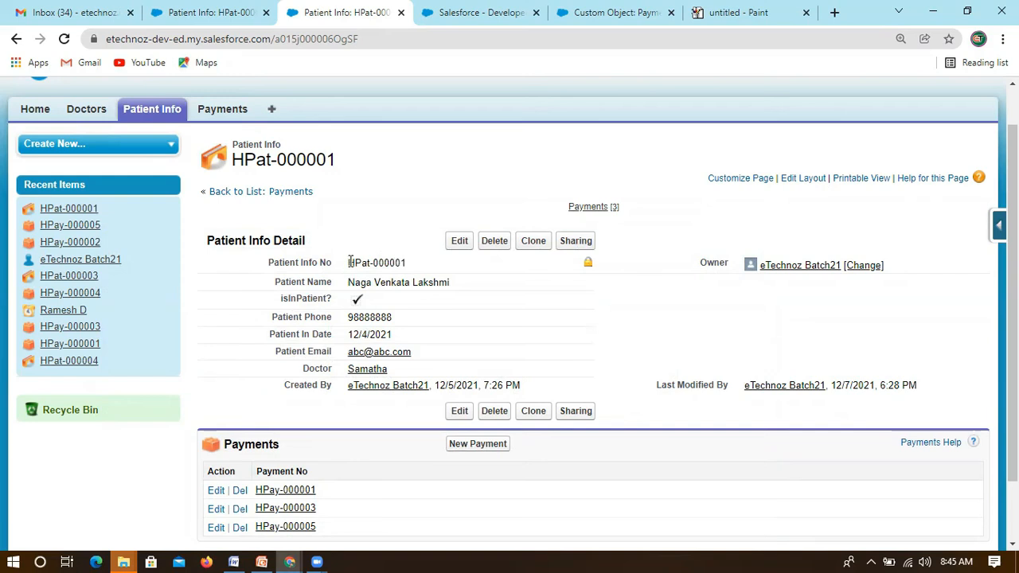
{"action": "left_click_drag", "start_coordinate": [347, 264], "coordinate": [404, 258]}
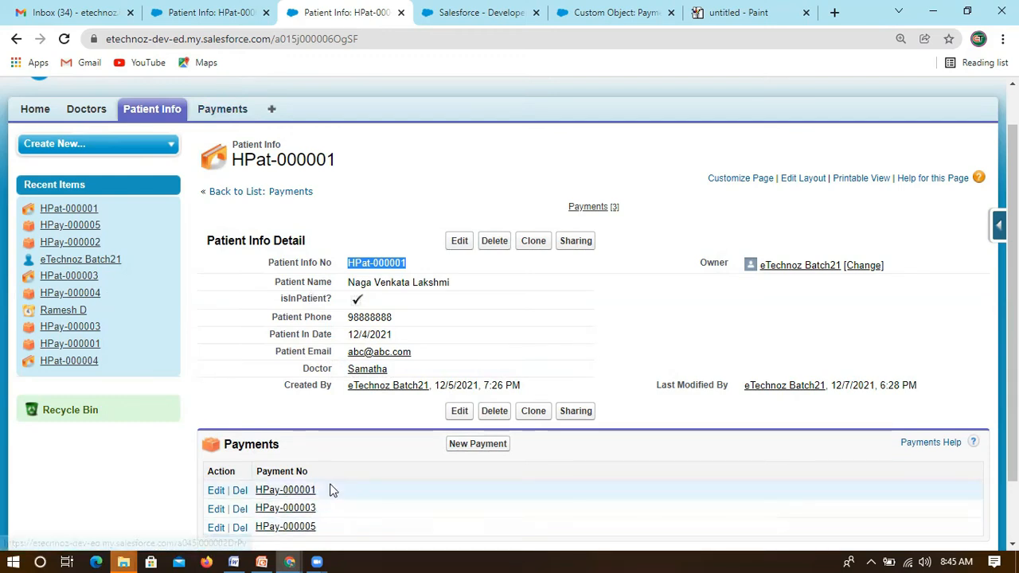
{"action": "left_click", "coordinate": [424, 212]}
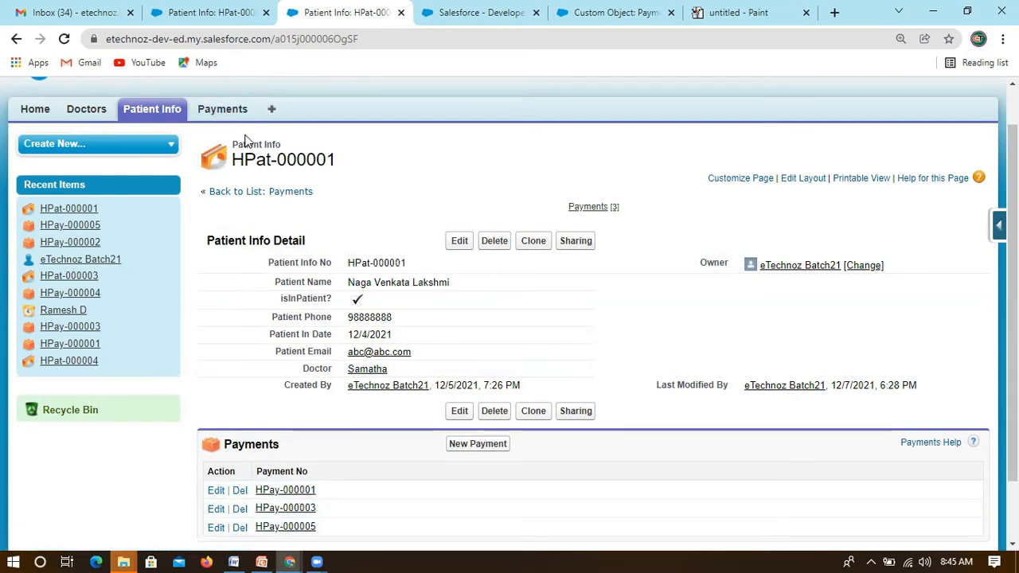
- List all payments and open payment HPay-000003 for editing to check its Patient Info field
{"action": "left_click", "coordinate": [226, 113]}
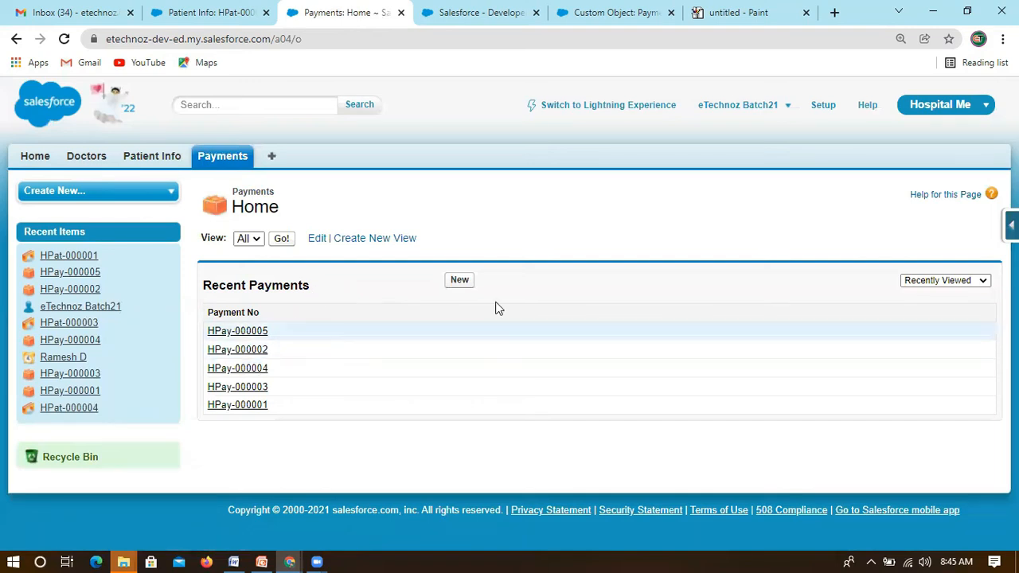
{"action": "left_click", "coordinate": [281, 238]}
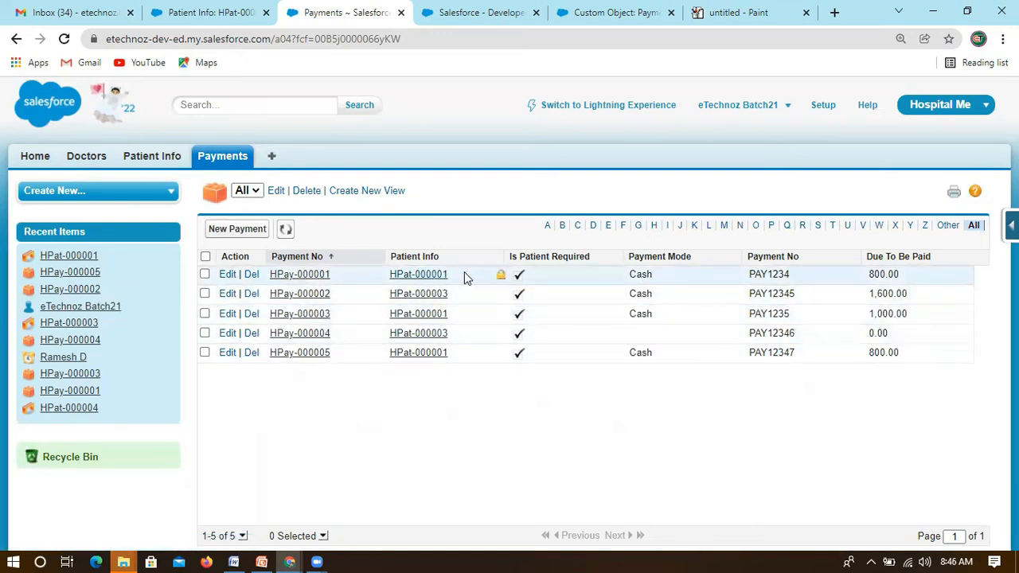
{"action": "left_click", "coordinate": [226, 314]}
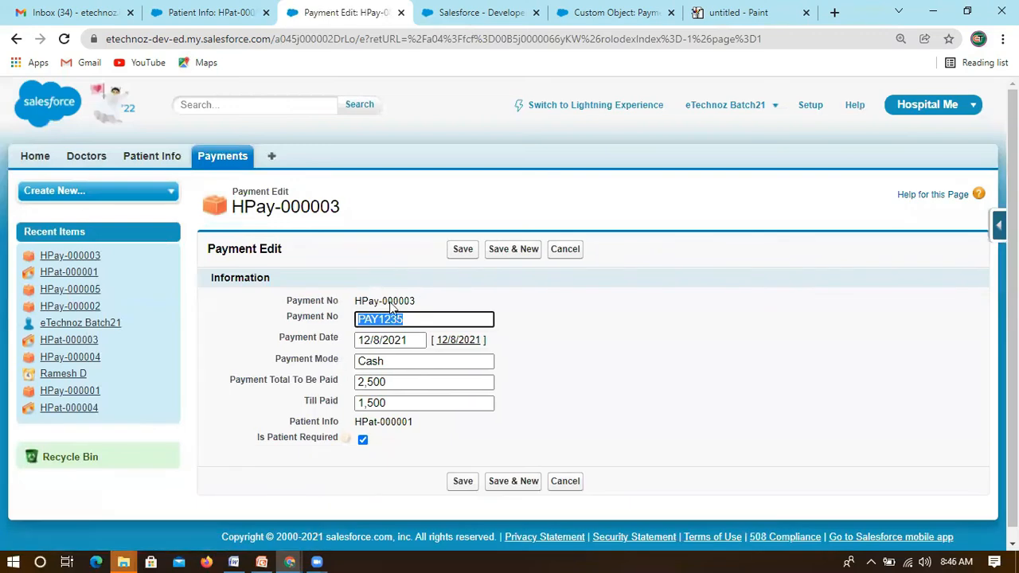
- Examine the Patient Info and Till Paid fields on payment HPay-000003's edit form, and close it without saving
{"action": "left_click_drag", "start_coordinate": [405, 403], "coordinate": [268, 400]}
{"action": "left_click", "coordinate": [247, 402]}
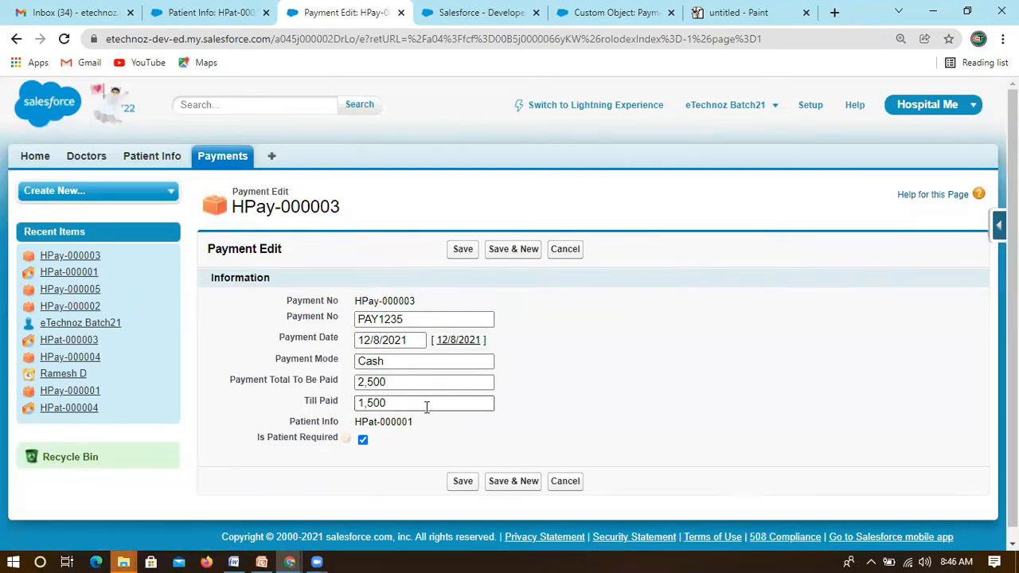
{"action": "scroll", "coordinate": [425, 405], "scroll_direction": "down", "scroll_amount": 1}
{"action": "left_click_drag", "start_coordinate": [423, 410], "coordinate": [396, 411]}
{"action": "left_click", "coordinate": [238, 405]}
{"action": "left_click", "coordinate": [428, 412]}
{"action": "left_click_drag", "start_coordinate": [273, 415], "coordinate": [438, 407]}
{"action": "left_click", "coordinate": [439, 406]}
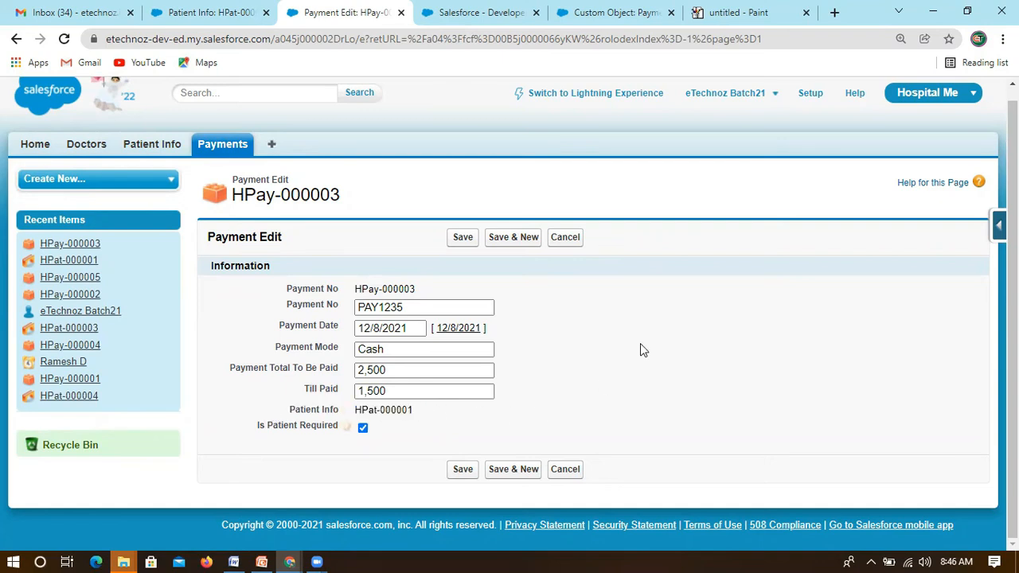
{"action": "left_click_drag", "start_coordinate": [432, 412], "coordinate": [236, 398]}
{"action": "left_click", "coordinate": [235, 398]}
{"action": "left_click", "coordinate": [564, 239]}
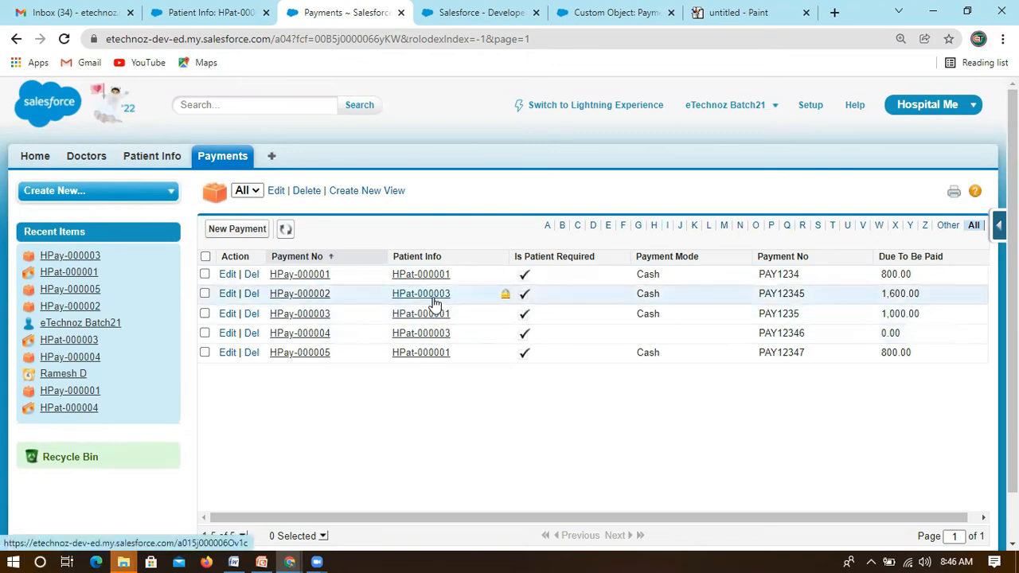
- Start a new Patient Info record, enter the patient's name and mark the patient as an in-patient
{"action": "left_click", "coordinate": [148, 157]}
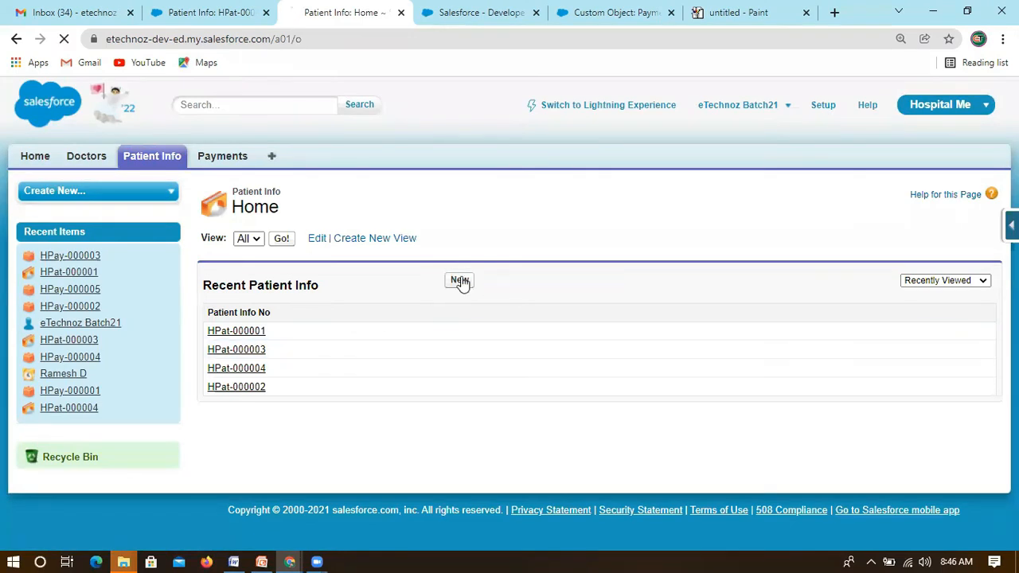
{"action": "left_click", "coordinate": [460, 280]}
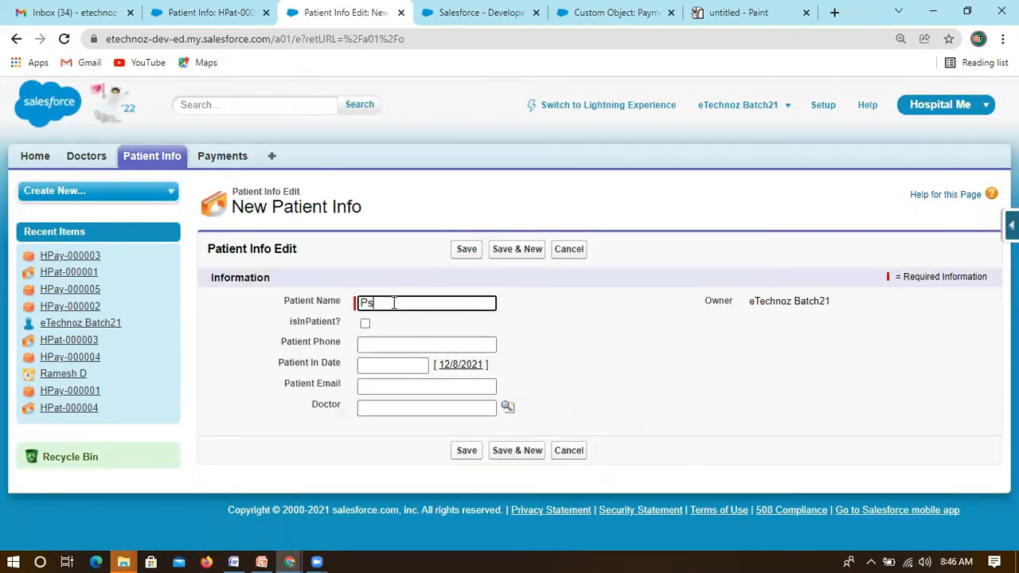
{"action": "type", "text": "Ps"}
{"action": "key", "text": "BackSpace"}
{"action": "type", "text": "M"}
{"action": "left_click", "coordinate": [365, 323]}
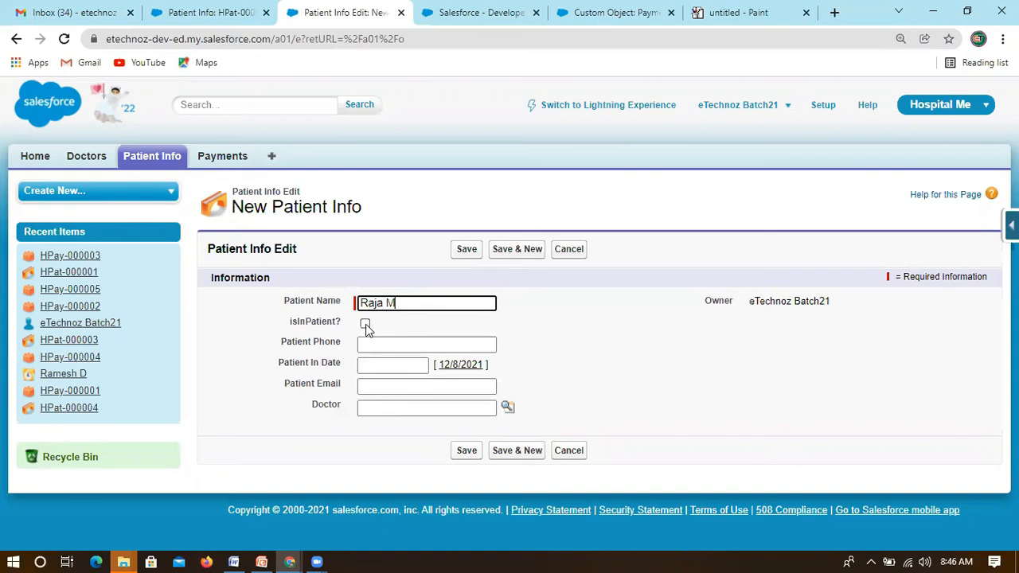
- Fill in the patient's phone and email, set Patient In Date to 12/8/2021, and save the record without a doctor
{"action": "left_click", "coordinate": [421, 344]}
{"action": "left_click", "coordinate": [401, 372]}
{"action": "double_click", "coordinate": [378, 344]}
{"action": "left_click", "coordinate": [460, 365]}
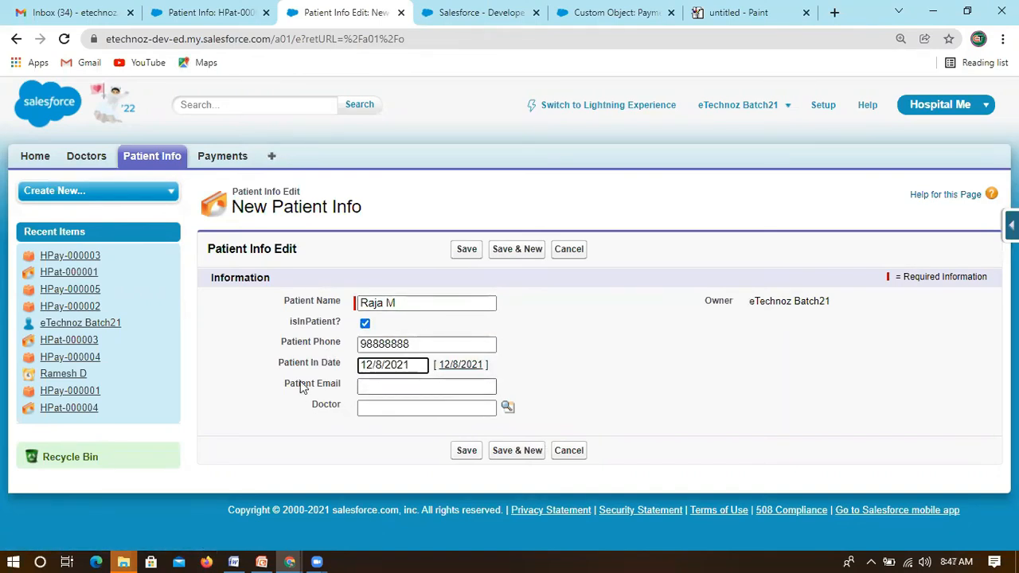
{"action": "left_click", "coordinate": [410, 390]}
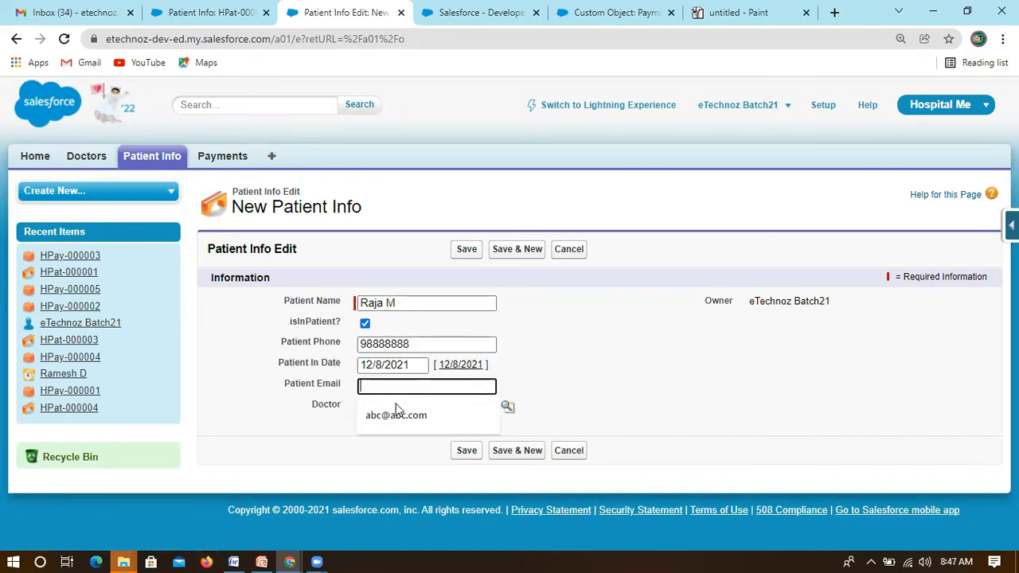
{"action": "left_click", "coordinate": [394, 411]}
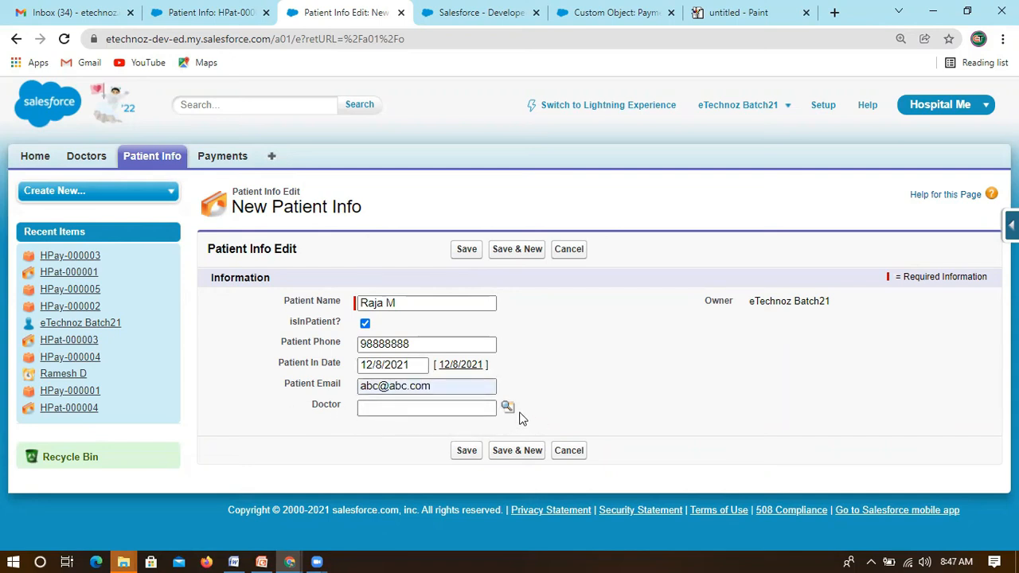
{"action": "left_click_drag", "start_coordinate": [350, 408], "coordinate": [301, 407]}
{"action": "left_click", "coordinate": [340, 410]}
{"action": "left_click", "coordinate": [464, 250]}
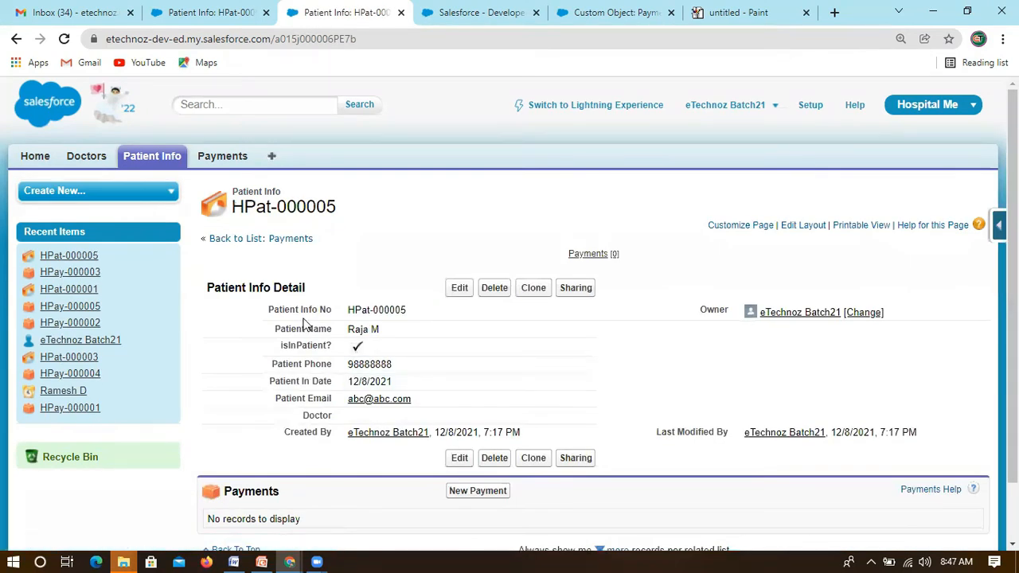
- Examine the new patient record and reopen it from the Patient Info list to review its related payments
{"action": "scroll", "coordinate": [351, 351], "scroll_direction": "down", "scroll_amount": 2}
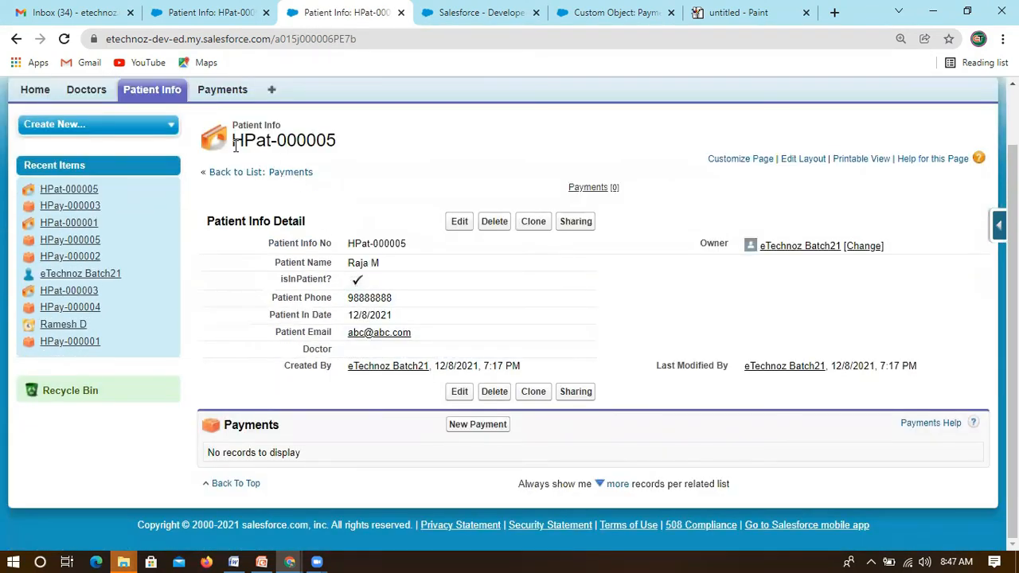
{"action": "left_click_drag", "start_coordinate": [234, 142], "coordinate": [337, 131]}
{"action": "left_click", "coordinate": [345, 141]}
{"action": "scroll", "coordinate": [320, 148], "scroll_direction": "up", "scroll_amount": 2}
{"action": "left_click", "coordinate": [224, 160]}
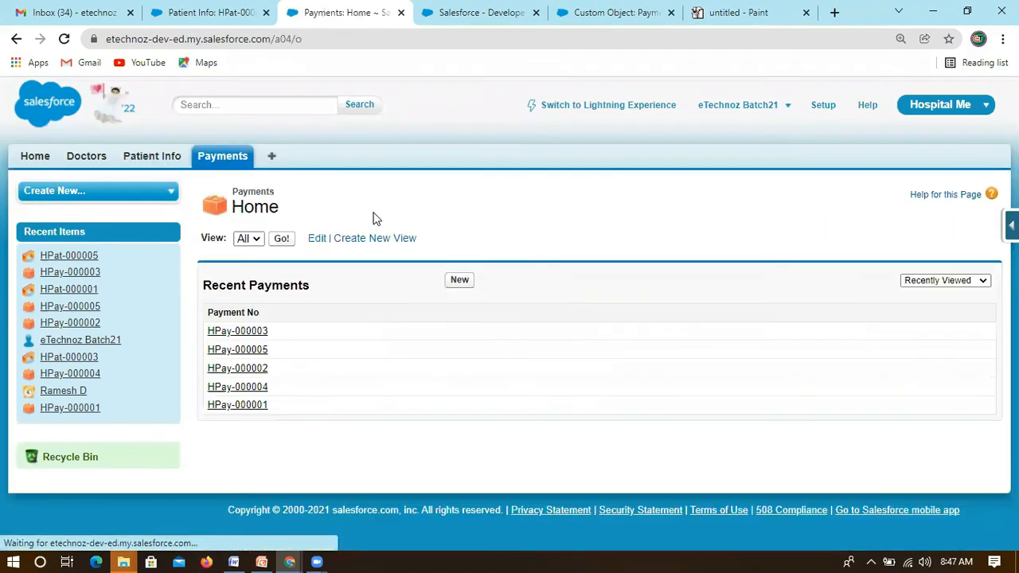
{"action": "left_click", "coordinate": [153, 161]}
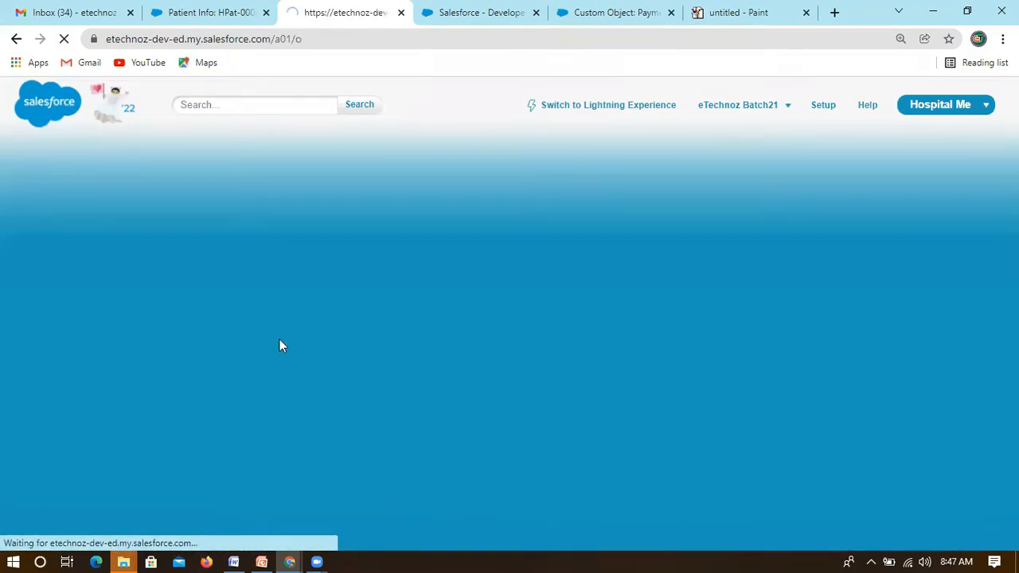
{"action": "left_click", "coordinate": [288, 333]}
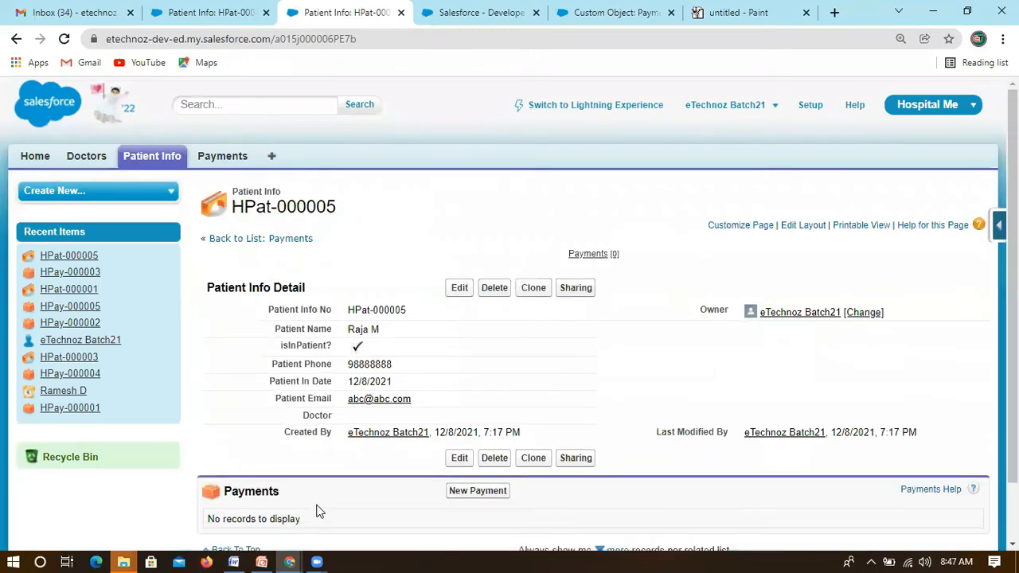
{"action": "scroll", "coordinate": [311, 486], "scroll_direction": "down", "scroll_amount": 1}
{"action": "left_click_drag", "start_coordinate": [279, 426], "coordinate": [315, 449]}
{"action": "left_click", "coordinate": [297, 421]}
{"action": "left_click", "coordinate": [316, 449]}
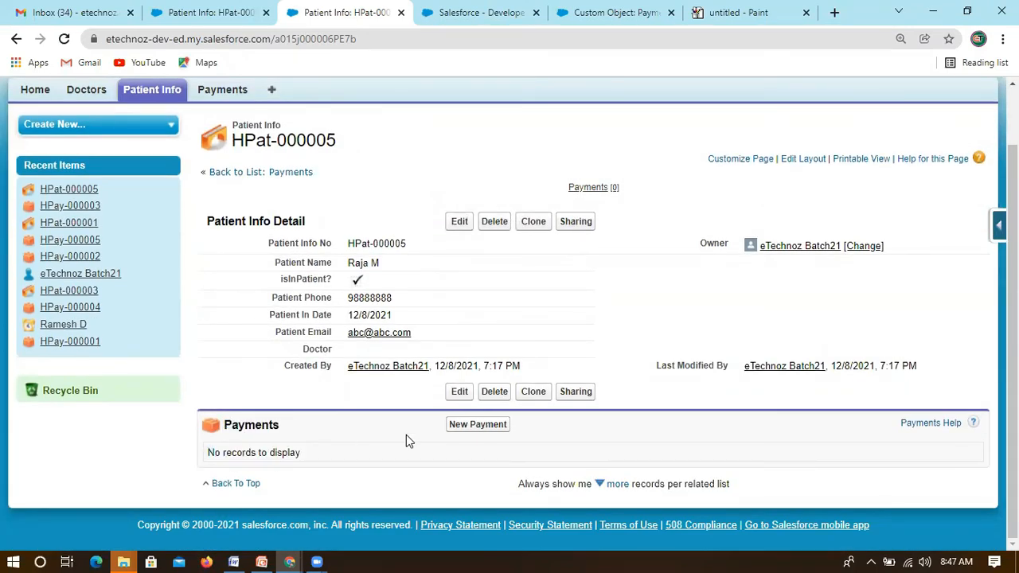
- Start a new payment from the patient's related list with Payment No PAY1238 and Payment Date 12/8/2021
{"action": "left_click", "coordinate": [474, 425]}
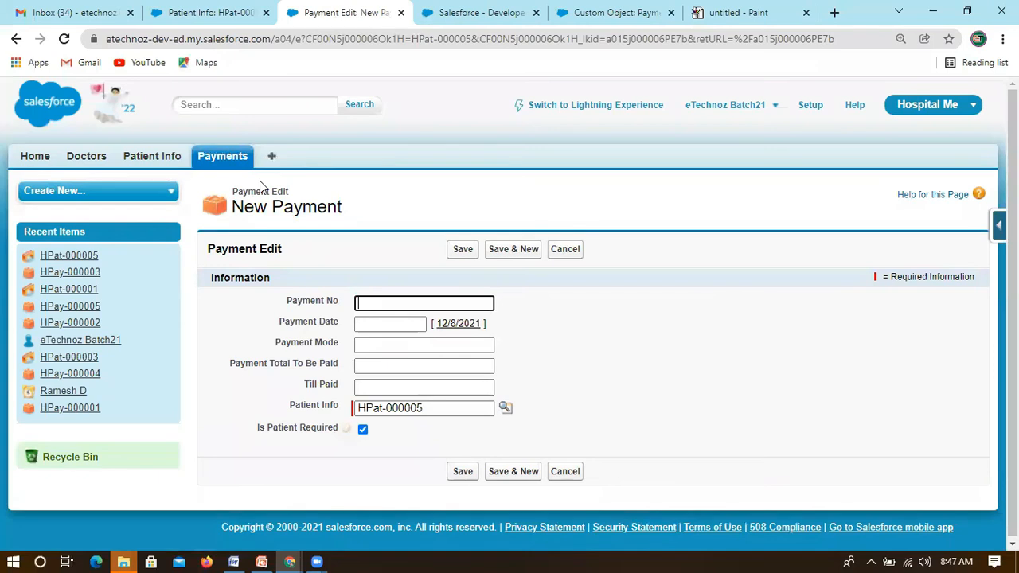
{"action": "left_click_drag", "start_coordinate": [428, 408], "coordinate": [279, 422]}
{"action": "left_click_drag", "start_coordinate": [344, 411], "coordinate": [263, 414]}
{"action": "left_click", "coordinate": [416, 301]}
{"action": "left_click", "coordinate": [391, 332]}
{"action": "key", "text": "BackSpace"}
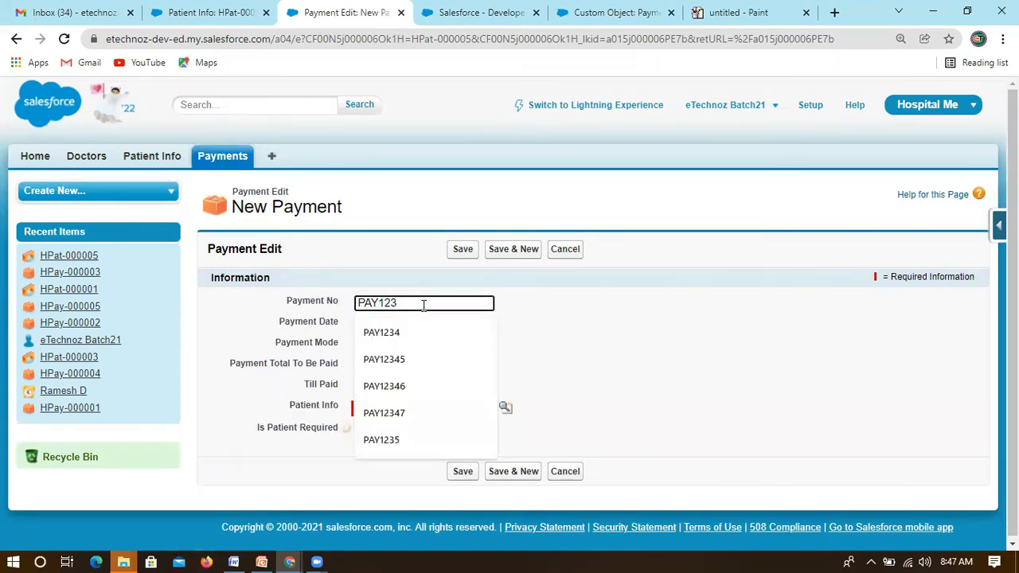
{"action": "type", "text": "7"}
{"action": "key", "text": "BackSpace"}
{"action": "type", "text": "8"}
{"action": "left_click", "coordinate": [462, 325]}
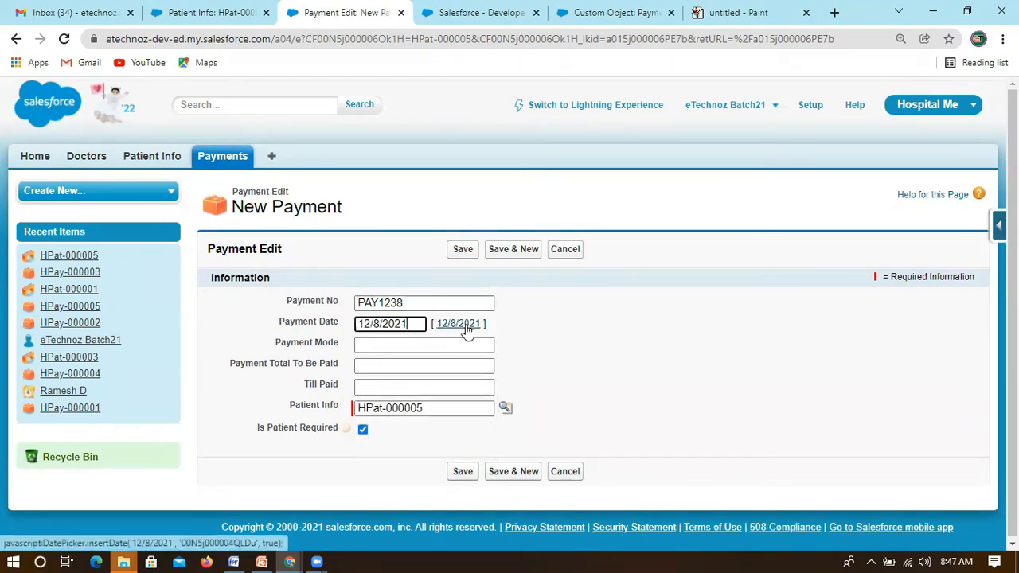
- Set the new payment's Payment Mode to Cash
{"action": "left_click", "coordinate": [382, 346]}
{"action": "left_click", "coordinate": [374, 371]}
{"action": "left_click", "coordinate": [380, 366]}
{"action": "left_click_drag", "start_coordinate": [340, 343], "coordinate": [249, 346]}
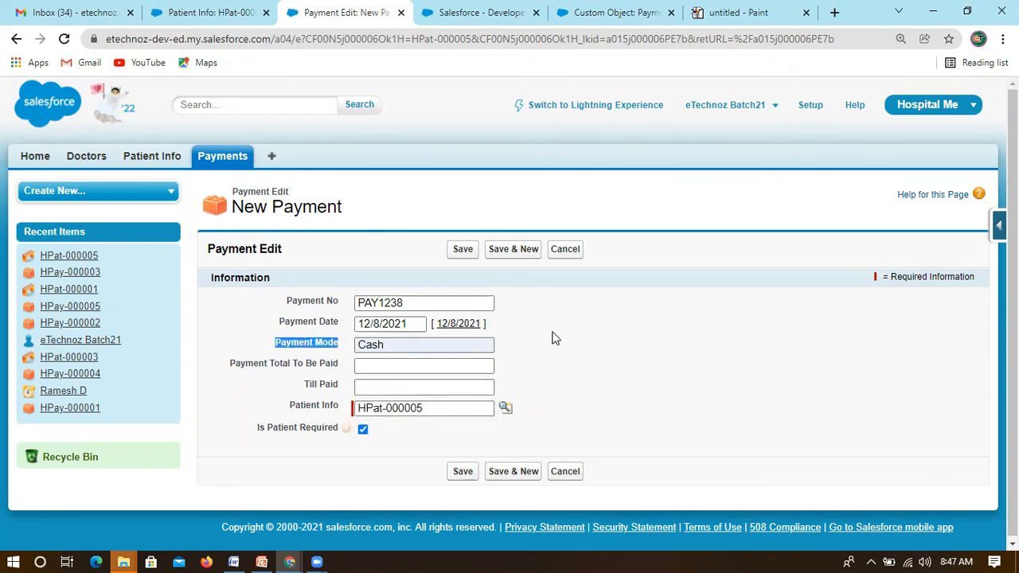
- Review the Payment object's custom fields in its setup definition and compare them with the new payment form
{"action": "left_click", "coordinate": [464, 21]}
{"action": "left_click", "coordinate": [571, 24]}
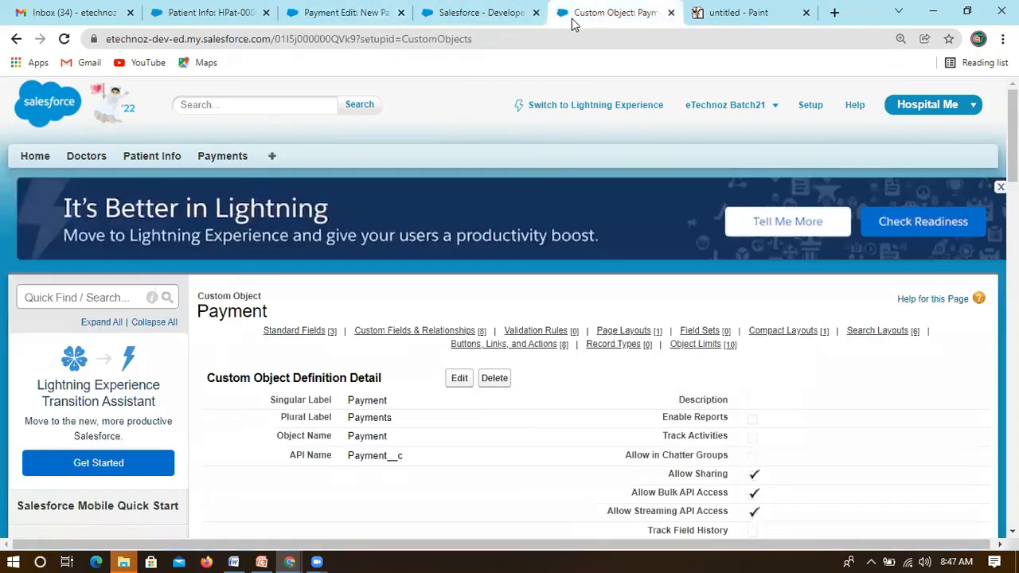
{"action": "scroll", "coordinate": [511, 396], "scroll_direction": "down", "scroll_amount": 6}
{"action": "scroll", "coordinate": [478, 345], "scroll_direction": "up", "scroll_amount": 5}
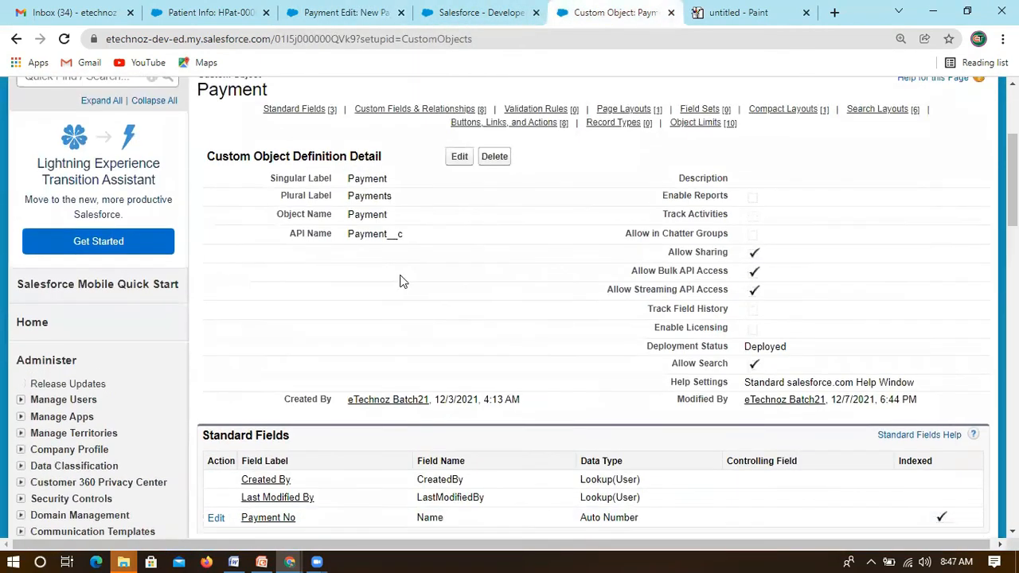
{"action": "scroll", "coordinate": [406, 374], "scroll_direction": "down", "scroll_amount": 6}
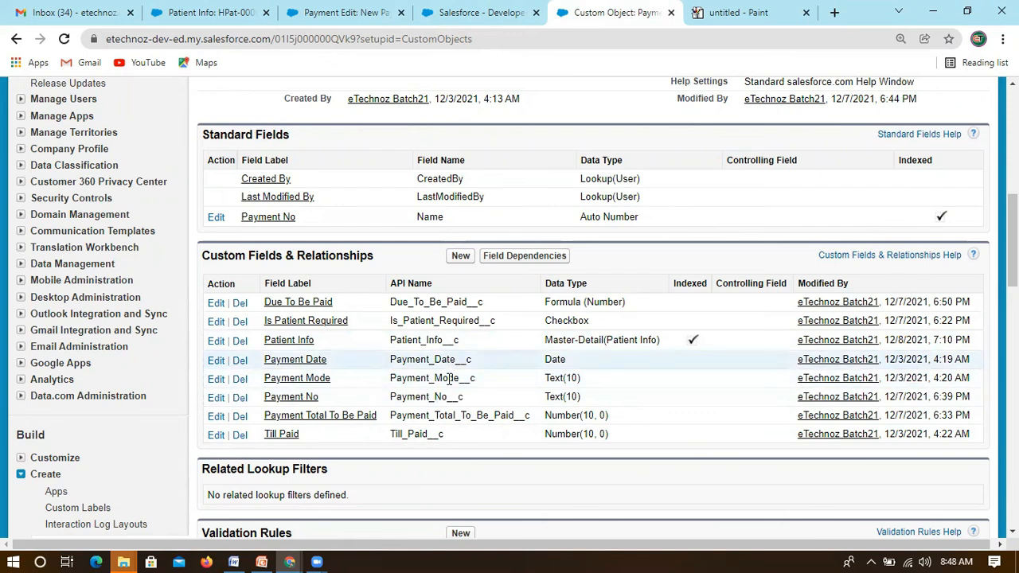
{"action": "left_click", "coordinate": [341, 15]}
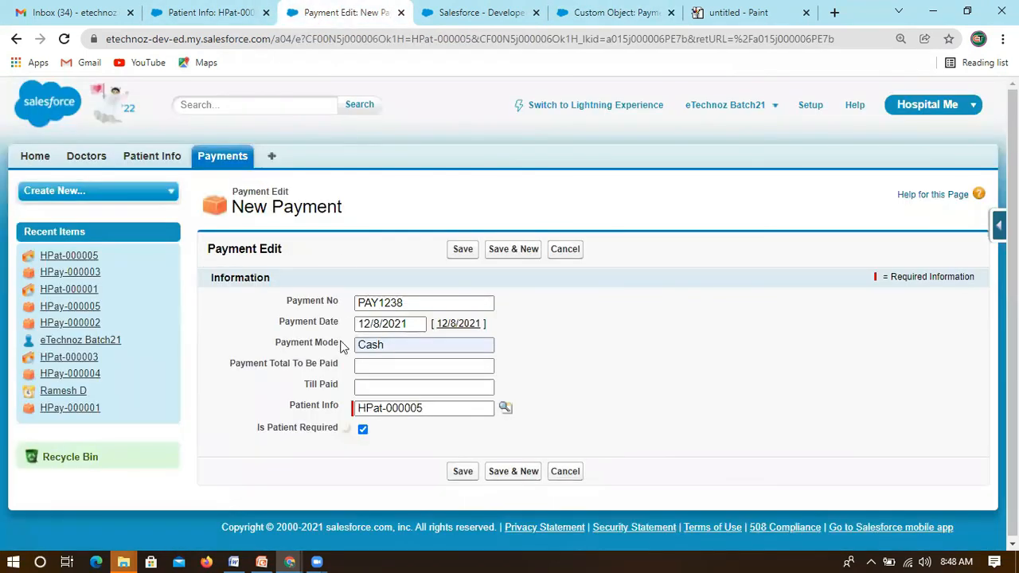
{"action": "left_click", "coordinate": [590, 15]}
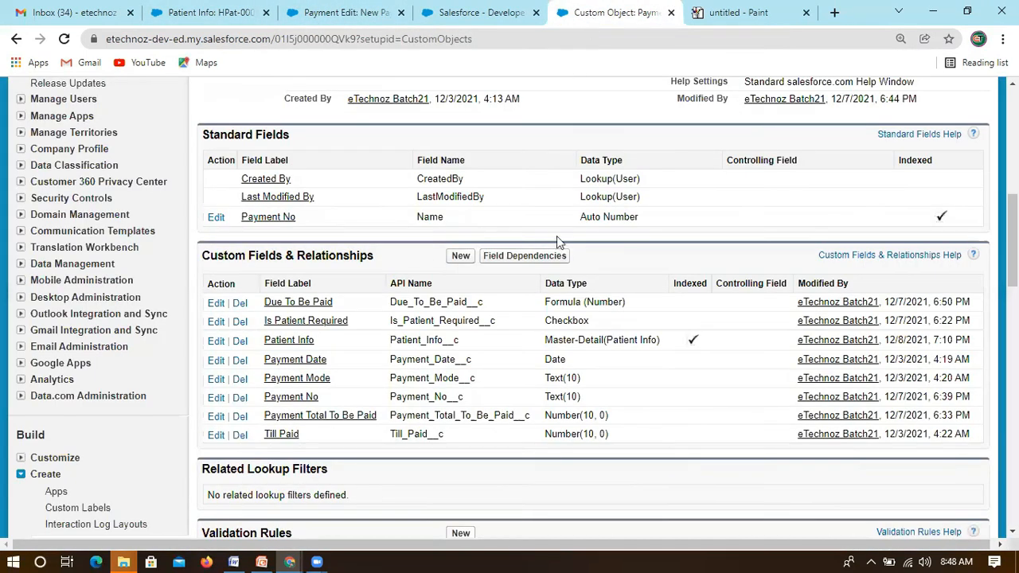
- Edit the Payment object's Payment Mode field and change its field type to Picklist
{"action": "left_click_drag", "start_coordinate": [486, 380], "coordinate": [383, 379]}
{"action": "left_click", "coordinate": [217, 380]}
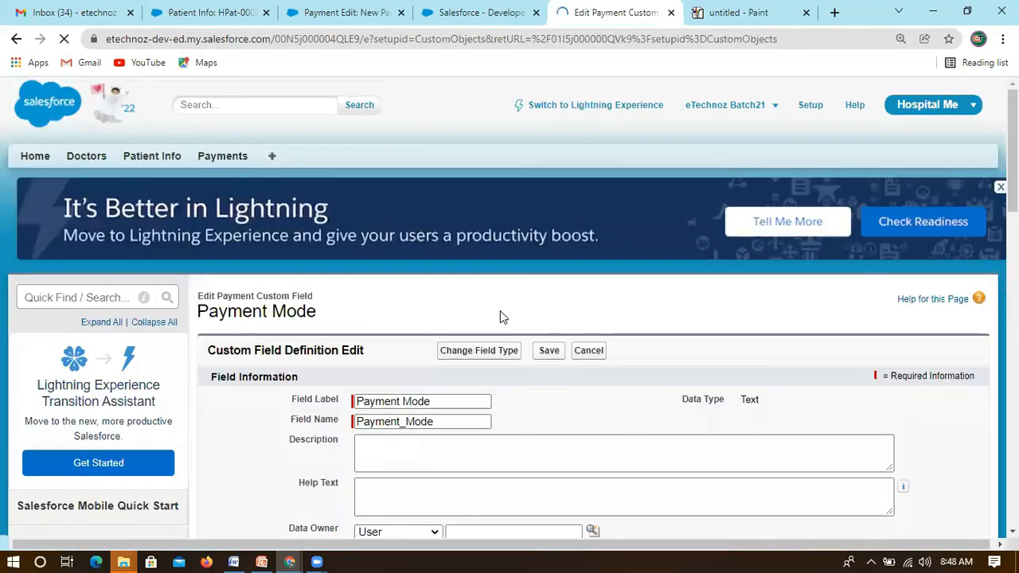
{"action": "scroll", "coordinate": [500, 317], "scroll_direction": "down", "scroll_amount": 1}
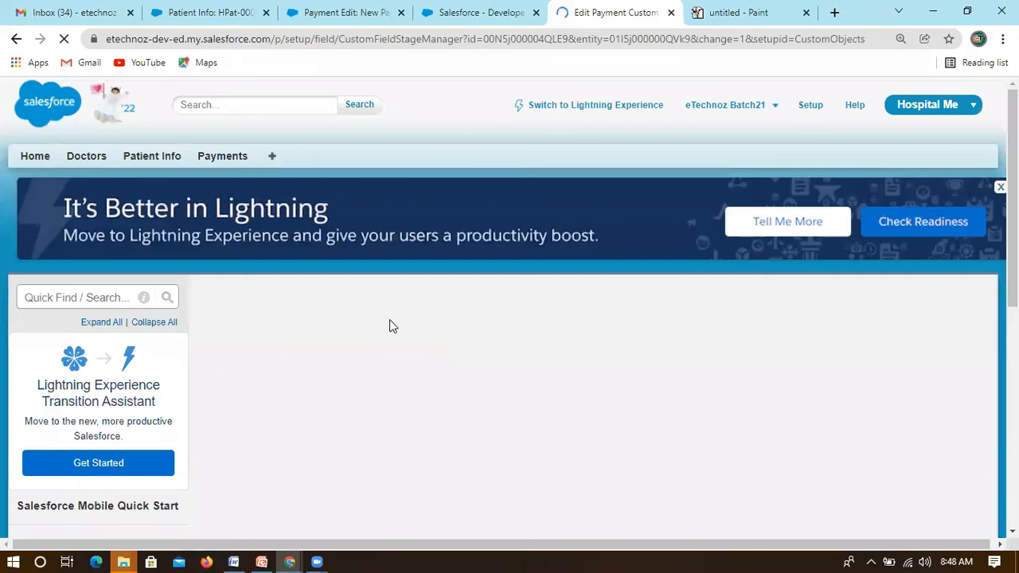
{"action": "scroll", "coordinate": [370, 334], "scroll_direction": "down", "scroll_amount": 6}
{"action": "scroll", "coordinate": [335, 318], "scroll_direction": "down", "scroll_amount": 2}
{"action": "scroll", "coordinate": [291, 285], "scroll_direction": "up", "scroll_amount": 2}
{"action": "left_click", "coordinate": [236, 264]}
{"action": "left_click_drag", "start_coordinate": [443, 262], "coordinate": [675, 252]}
{"action": "left_click", "coordinate": [920, 262]}
{"action": "scroll", "coordinate": [920, 262], "scroll_direction": "up", "scroll_amount": 3}
{"action": "left_click", "coordinate": [928, 95]}
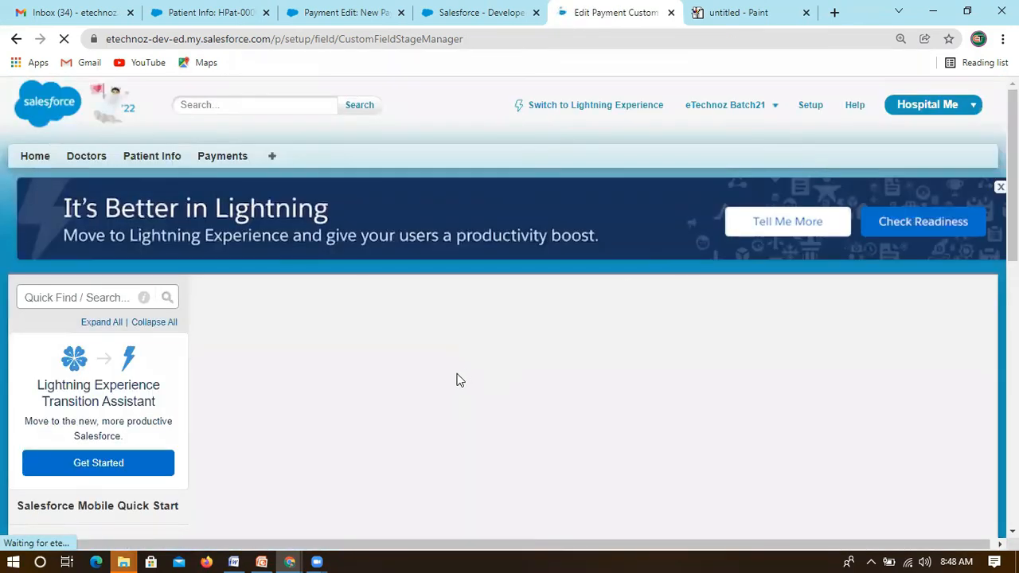
- Enter Cash, PhonePe, GooglePe and Online on separate lines as the Payment Mode picklist values
{"action": "scroll", "coordinate": [389, 355], "scroll_direction": "down", "scroll_amount": 4}
{"action": "left_click", "coordinate": [400, 199]}
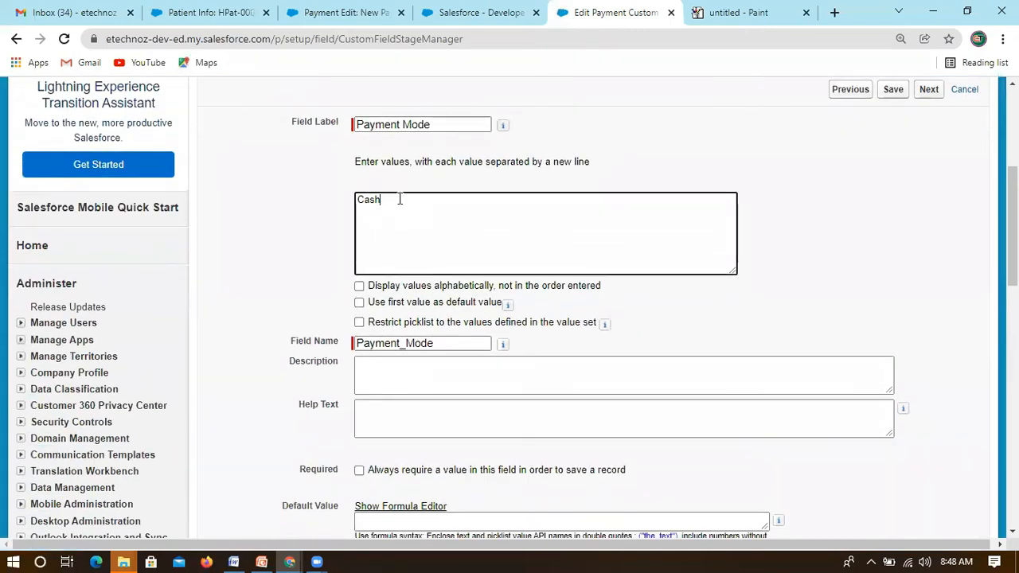
{"action": "left_click_drag", "start_coordinate": [355, 161], "coordinate": [572, 162]}
{"action": "left_click", "coordinate": [402, 208]}
{"action": "double_click", "coordinate": [390, 201]}
{"action": "left_click", "coordinate": [390, 202]}
{"action": "double_click", "coordinate": [389, 201]}
{"action": "left_click", "coordinate": [389, 202]}
{"action": "left_click_drag", "start_coordinate": [374, 199], "coordinate": [395, 198]}
{"action": "left_click", "coordinate": [397, 199]}
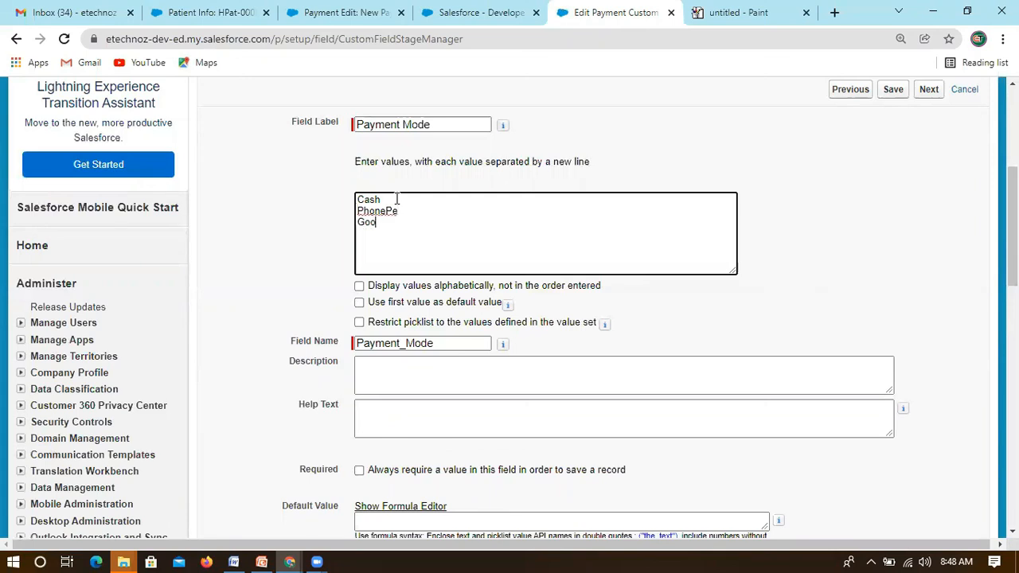
{"action": "key", "text": "Return"}
{"action": "left_click_drag", "start_coordinate": [450, 236], "coordinate": [311, 198]}
{"action": "left_click", "coordinate": [381, 226]}
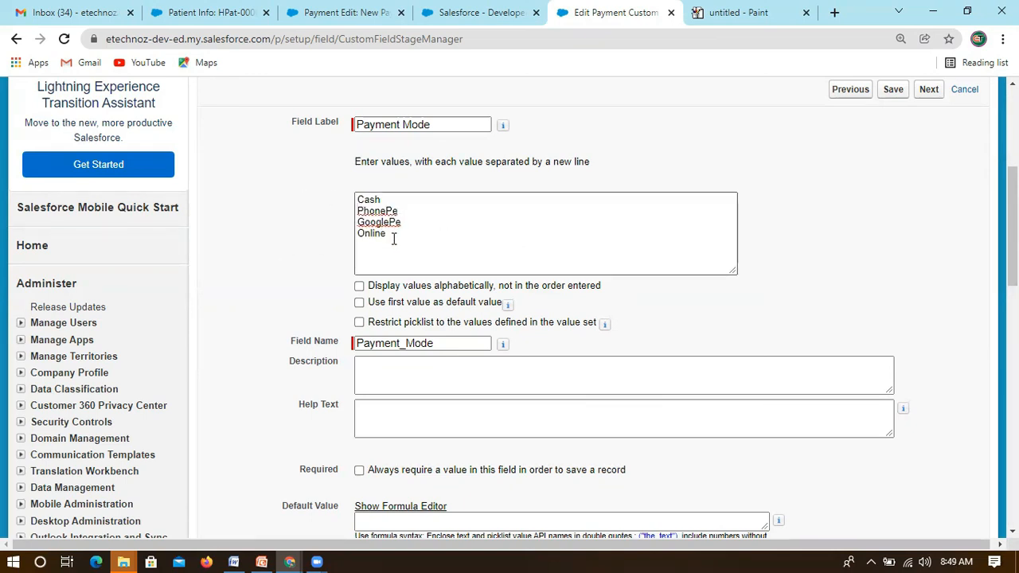
{"action": "left_click_drag", "start_coordinate": [393, 239], "coordinate": [344, 210]}
{"action": "left_click", "coordinate": [316, 209]}
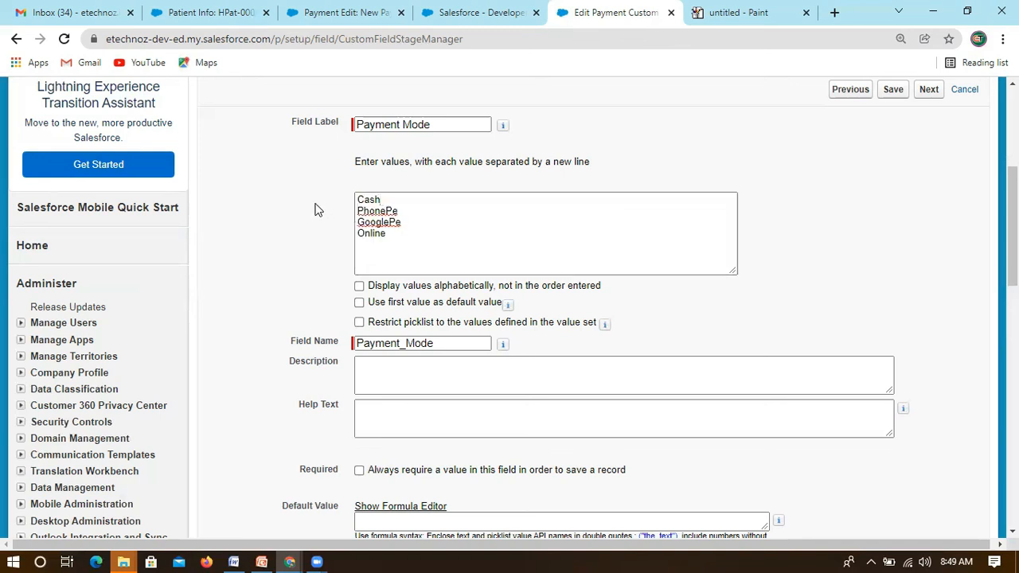
- Enter Cash as the Payment Mode field's default value and try to continue to the field-level security step
{"action": "scroll", "coordinate": [295, 334], "scroll_direction": "down", "scroll_amount": 3}
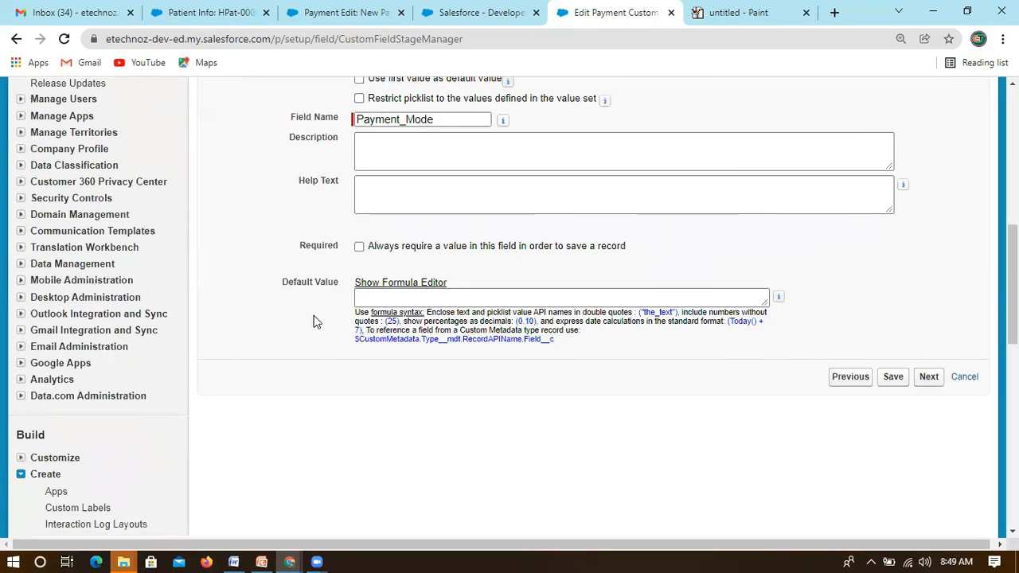
{"action": "scroll", "coordinate": [374, 302], "scroll_direction": "up", "scroll_amount": 2}
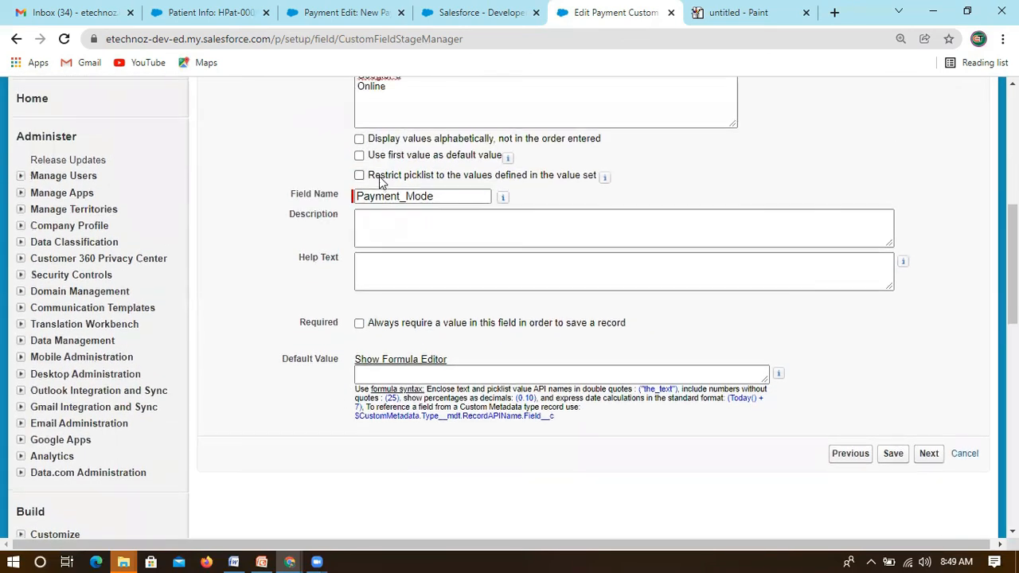
{"action": "left_click_drag", "start_coordinate": [385, 127], "coordinate": [345, 135]}
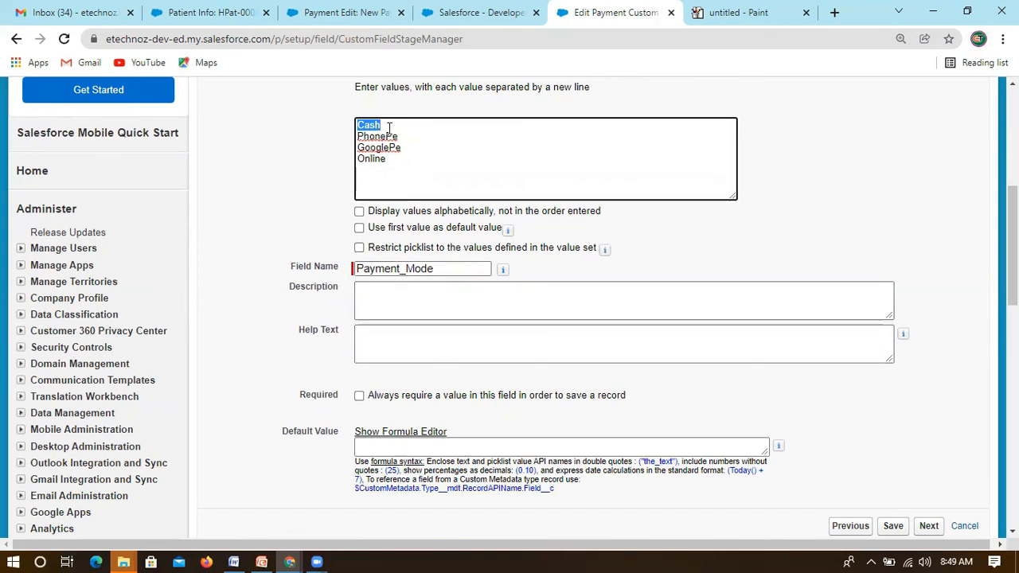
{"action": "left_click", "coordinate": [377, 448]}
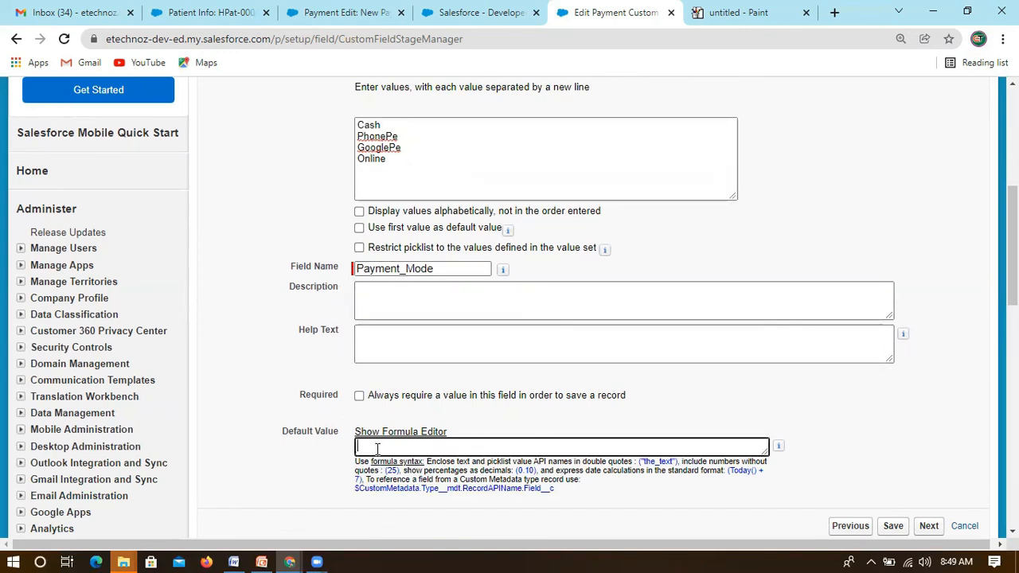
{"action": "scroll", "coordinate": [307, 450], "scroll_direction": "down", "scroll_amount": 1}
{"action": "left_click_drag", "start_coordinate": [385, 371], "coordinate": [337, 381]}
{"action": "key", "text": "ctrl+x"}
{"action": "left_click", "coordinate": [289, 379]}
{"action": "left_click", "coordinate": [378, 371]}
{"action": "key", "text": "ctrl+v"}
{"action": "left_click", "coordinate": [294, 378]}
{"action": "left_click", "coordinate": [890, 455]}
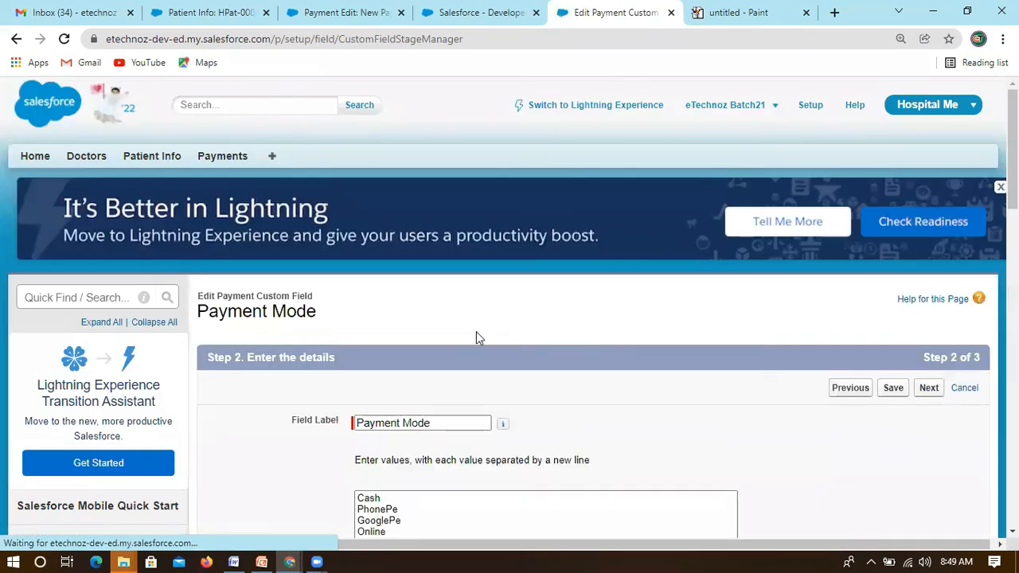
- Enclose the Cash default value in double quotes to match the formula syntax and continue to field-level security
{"action": "scroll", "coordinate": [476, 334], "scroll_direction": "down", "scroll_amount": 5}
{"action": "scroll", "coordinate": [464, 351], "scroll_direction": "down", "scroll_amount": 2}
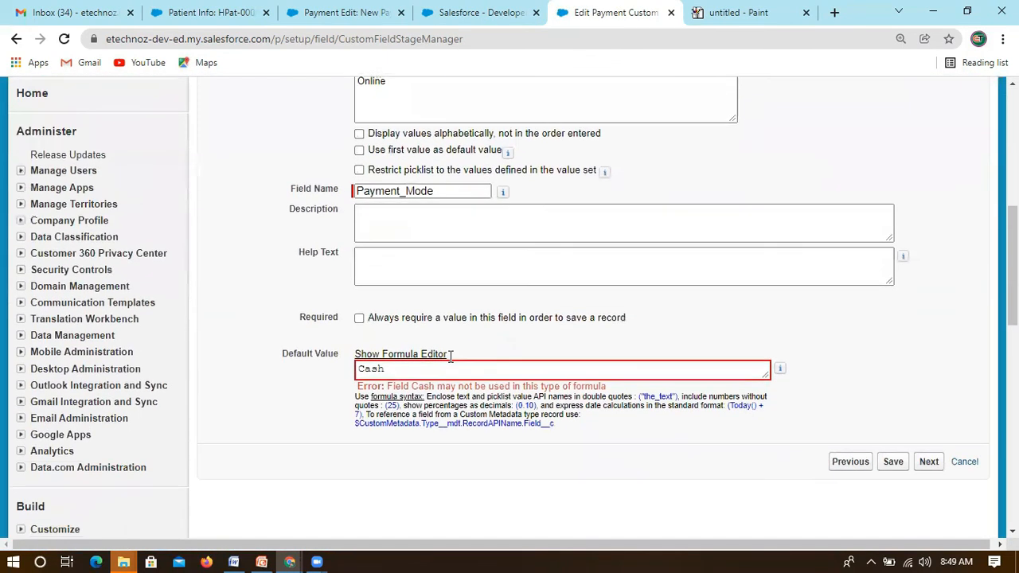
{"action": "left_click_drag", "start_coordinate": [400, 294], "coordinate": [331, 312]}
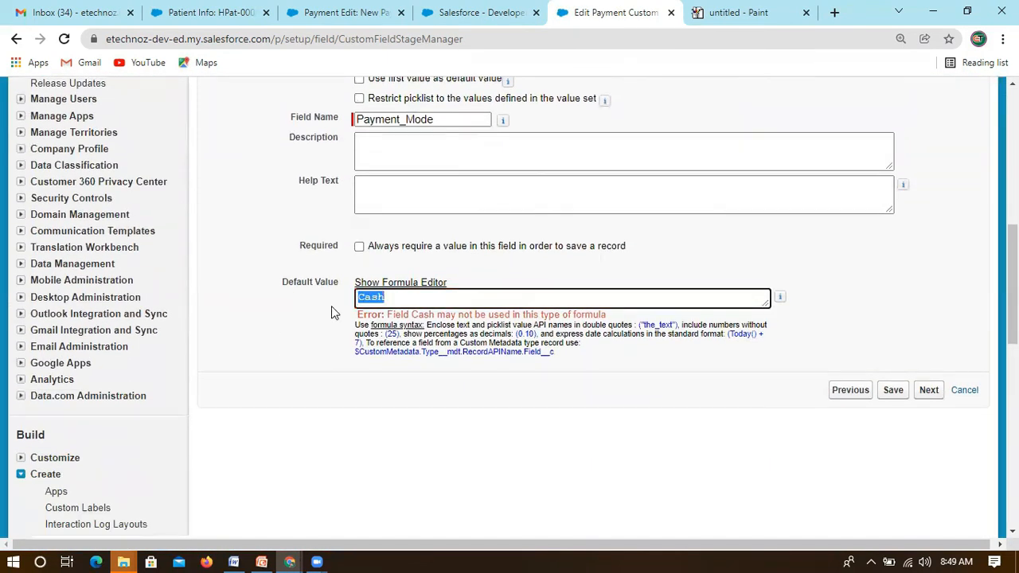
{"action": "left_click", "coordinate": [383, 297]}
{"action": "left_click", "coordinate": [936, 390]}
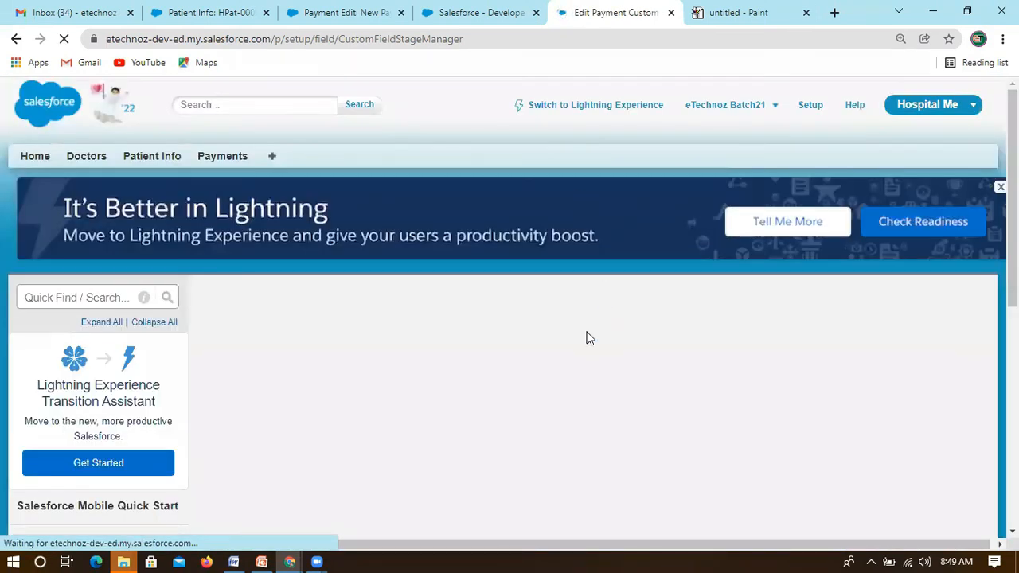
- Go through the field-level security profiles and save the Payment Mode picklist field
{"action": "scroll", "coordinate": [470, 404], "scroll_direction": "down", "scroll_amount": 3}
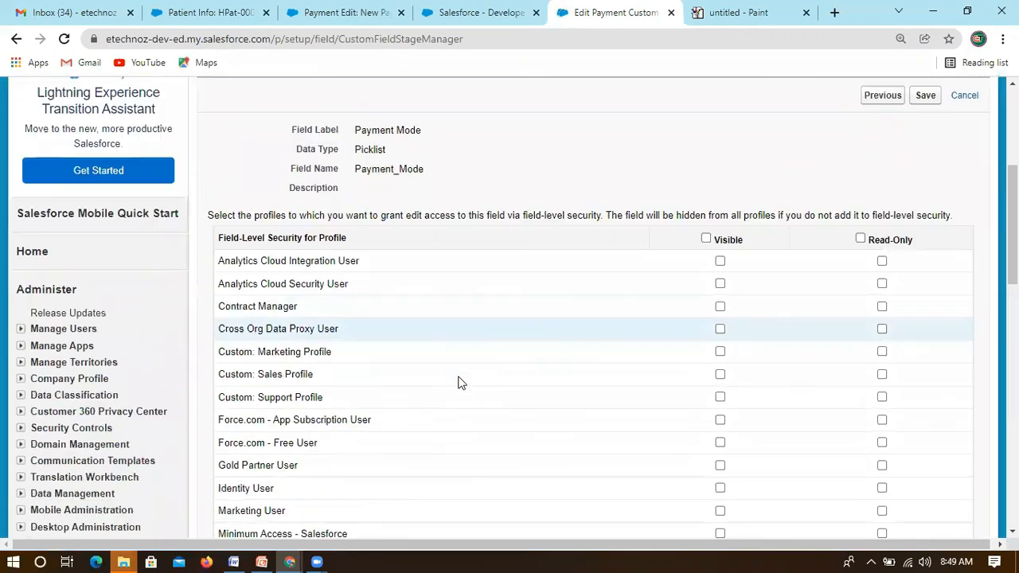
{"action": "scroll", "coordinate": [714, 368], "scroll_direction": "down", "scroll_amount": 1}
{"action": "scroll", "coordinate": [714, 368], "scroll_direction": "down", "scroll_amount": 3}
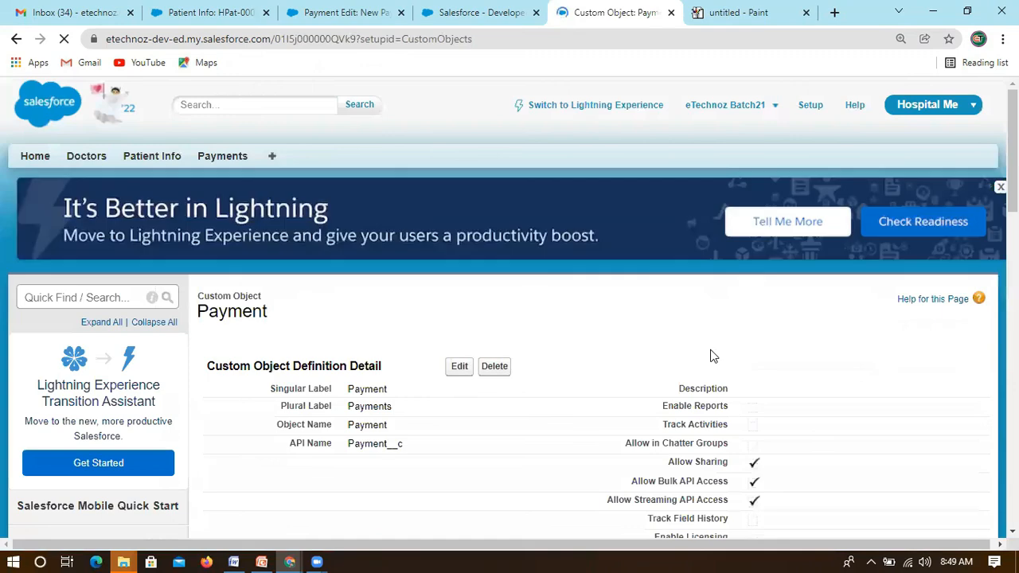
- Check the Payment Mode field's API name and data type among the Payment object's custom fields
{"action": "scroll", "coordinate": [565, 362], "scroll_direction": "down", "scroll_amount": 3}
{"action": "scroll", "coordinate": [561, 363], "scroll_direction": "down", "scroll_amount": 5}
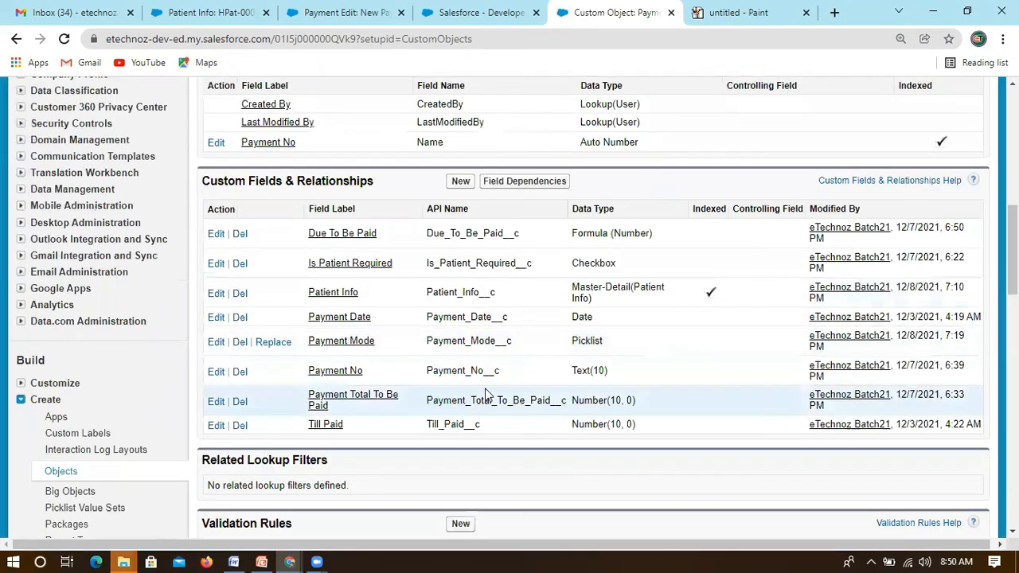
{"action": "scroll", "coordinate": [507, 401], "scroll_direction": "down", "scroll_amount": 1}
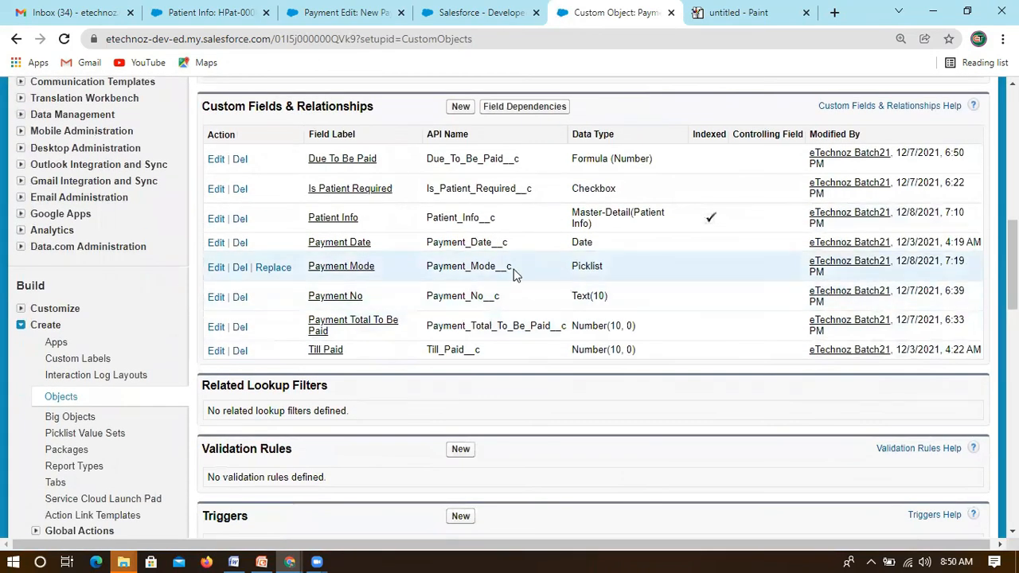
{"action": "left_click_drag", "start_coordinate": [512, 268], "coordinate": [411, 276]}
{"action": "left_click_drag", "start_coordinate": [619, 275], "coordinate": [570, 272]}
- Return to the new payment form for patient HPat-000005 and reload it to apply the changed field type
{"action": "left_click", "coordinate": [474, 13]}
{"action": "left_click", "coordinate": [380, 22]}
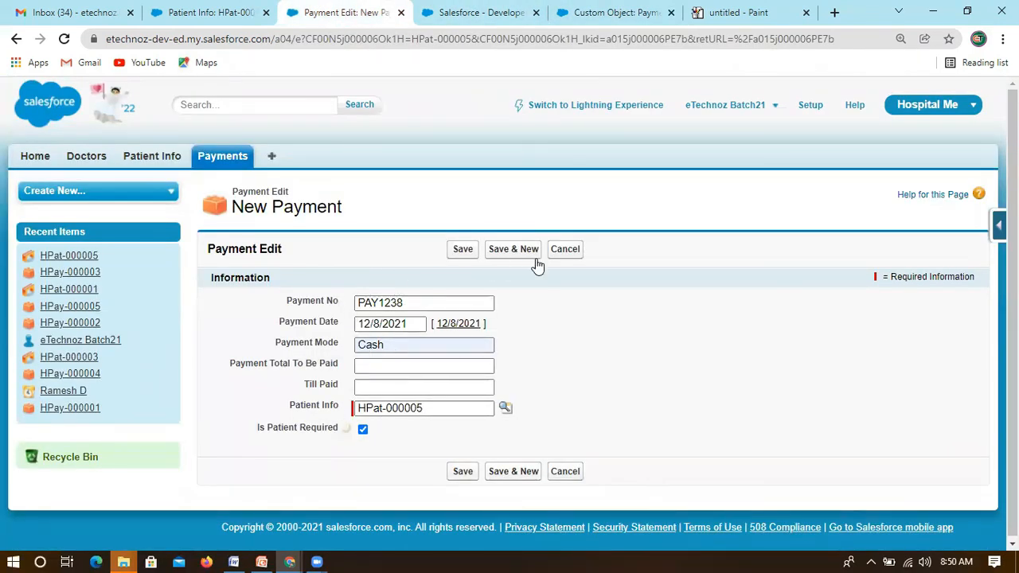
{"action": "left_click_drag", "start_coordinate": [426, 407], "coordinate": [355, 410]}
{"action": "left_click", "coordinate": [559, 341]}
{"action": "left_click", "coordinate": [63, 39]}
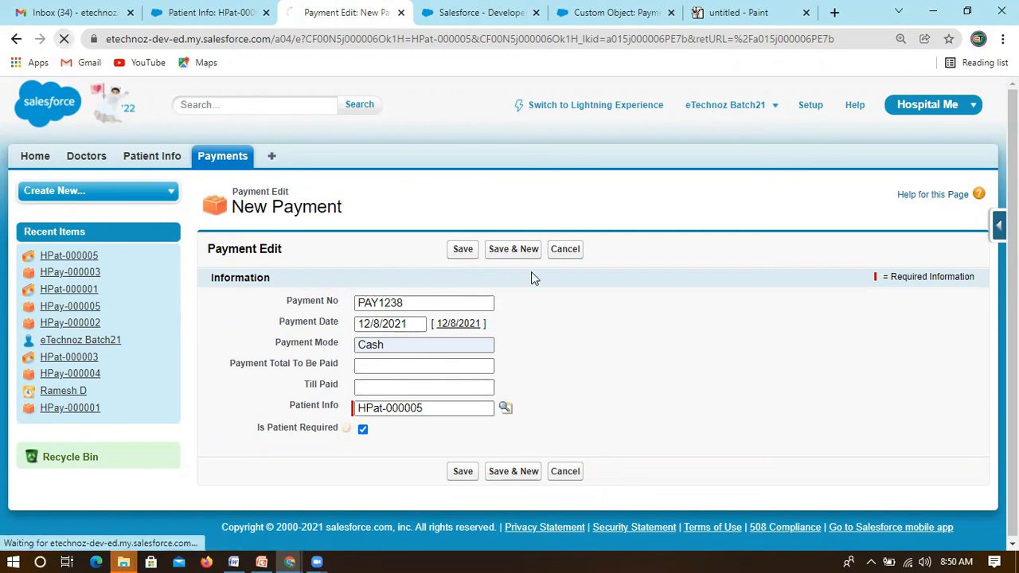
{"action": "left_click", "coordinate": [524, 360]}
- Examine the Payment Mode picklist's options and default value on the new payment form
{"action": "left_click_drag", "start_coordinate": [278, 343], "coordinate": [334, 343]}
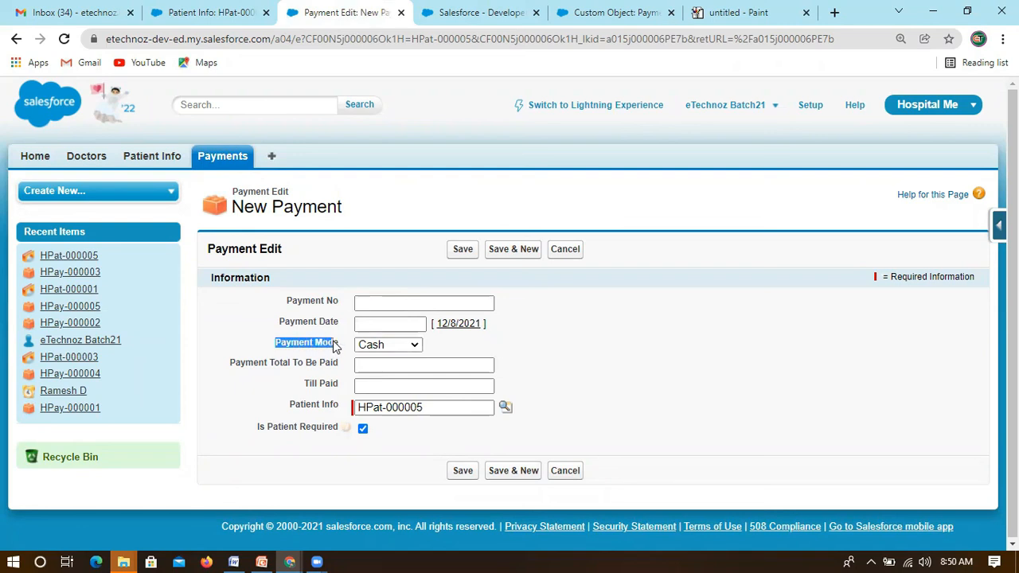
{"action": "left_click", "coordinate": [383, 347]}
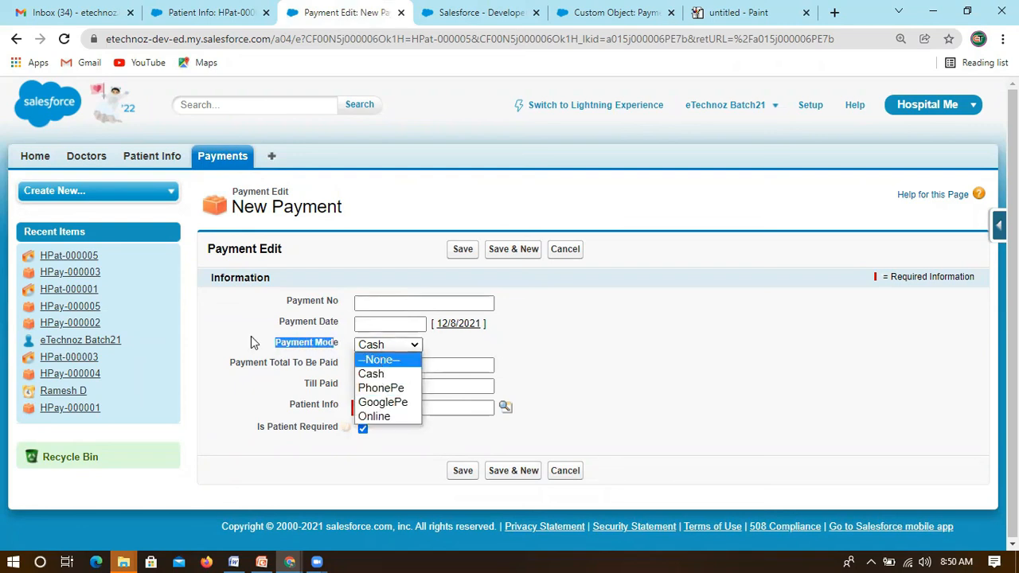
{"action": "left_click", "coordinate": [251, 342]}
{"action": "left_click", "coordinate": [375, 352]}
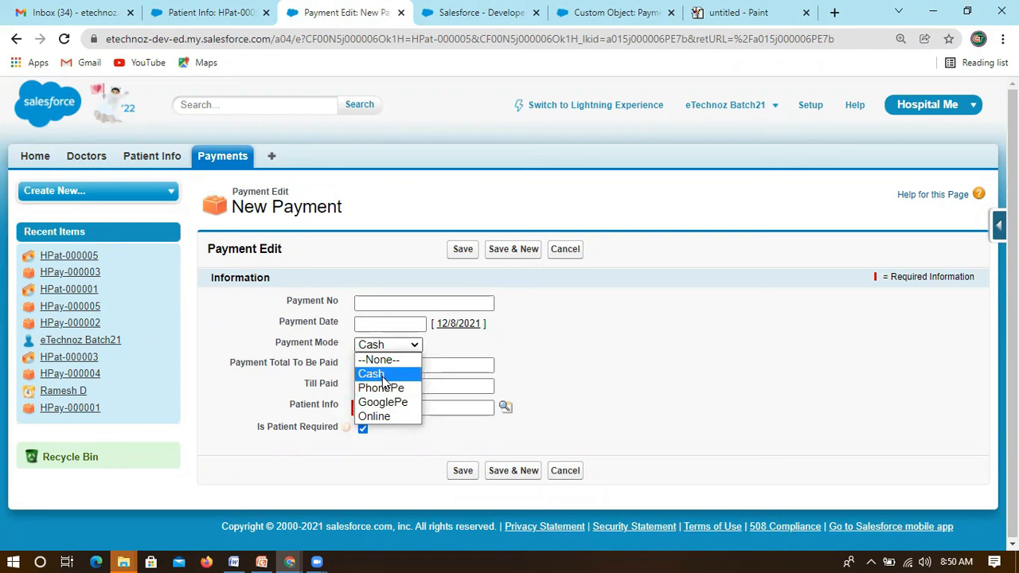
{"action": "left_click", "coordinate": [287, 353]}
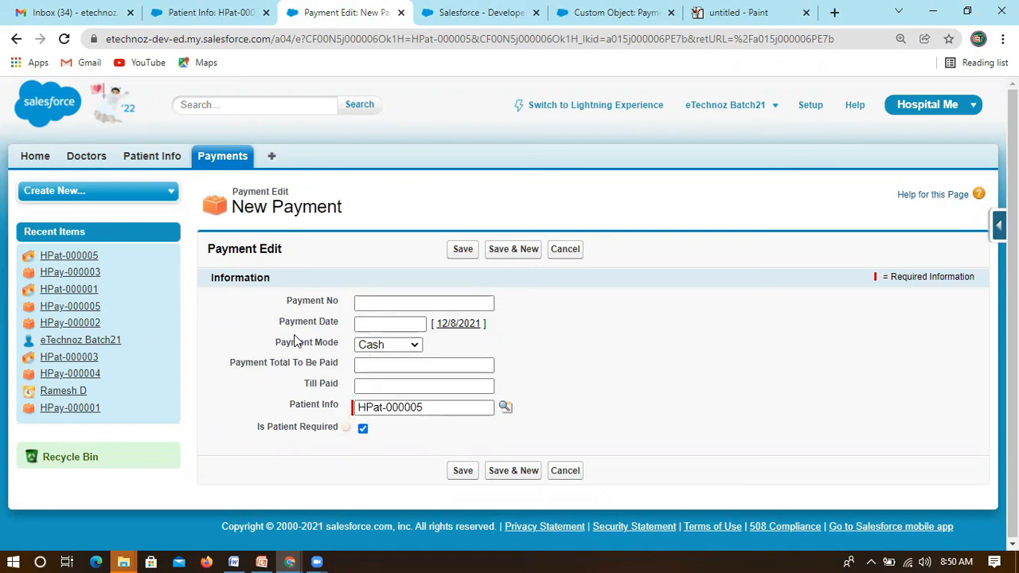